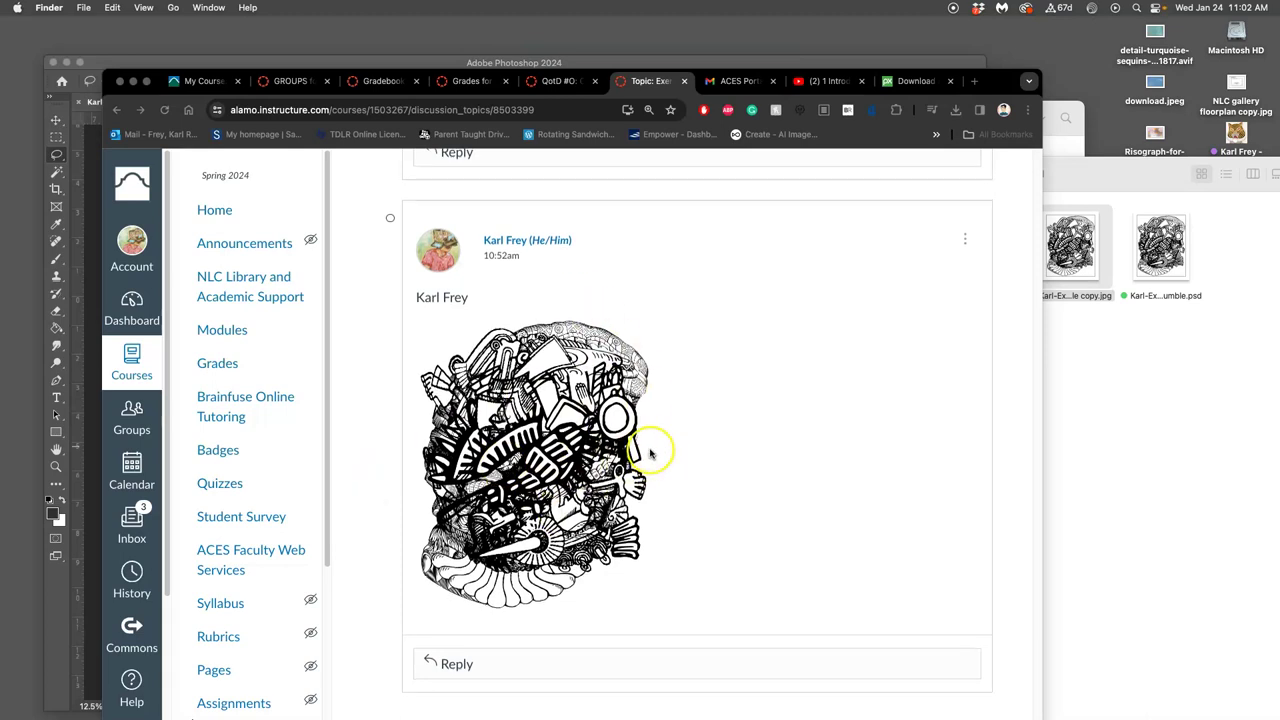
Scroll through the BONUS FINISHING EXTRA section to review the Lighten 26% opacity example
scroll(648, 455, down, 10)
scroll(648, 455, up, 15)
scroll(647, 453, down, 3)
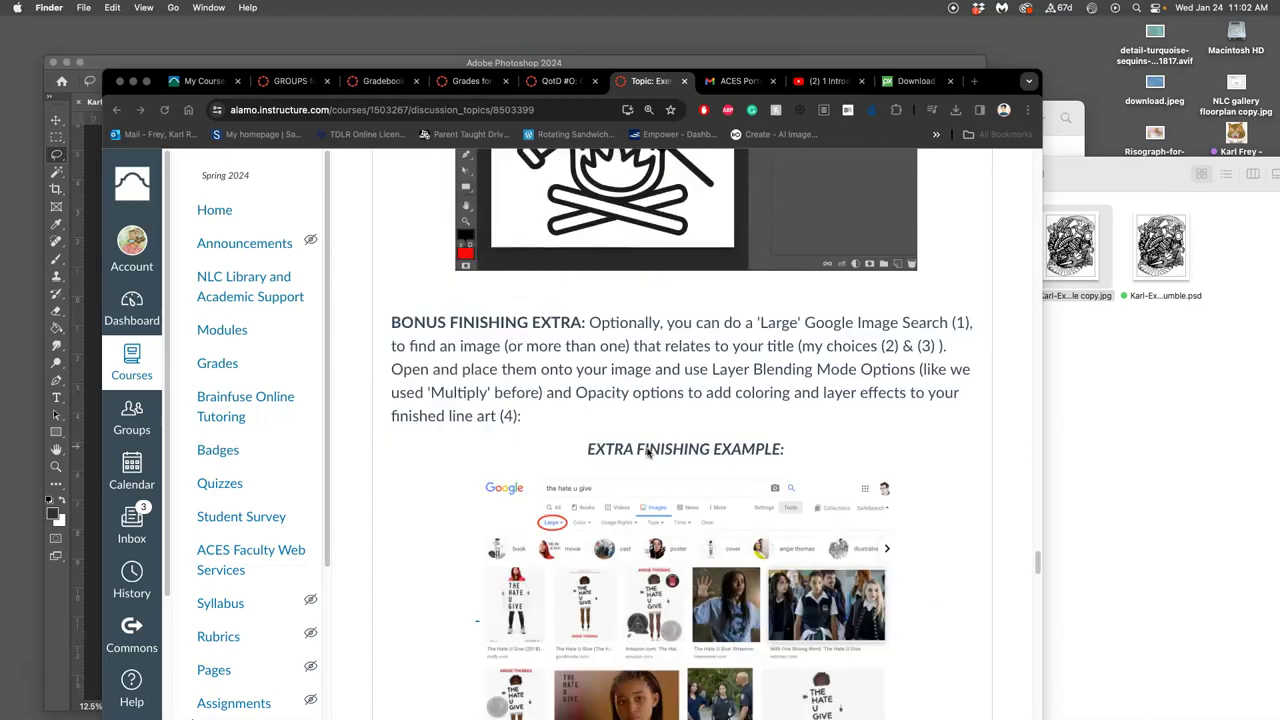
scroll(655, 478, down, 12)
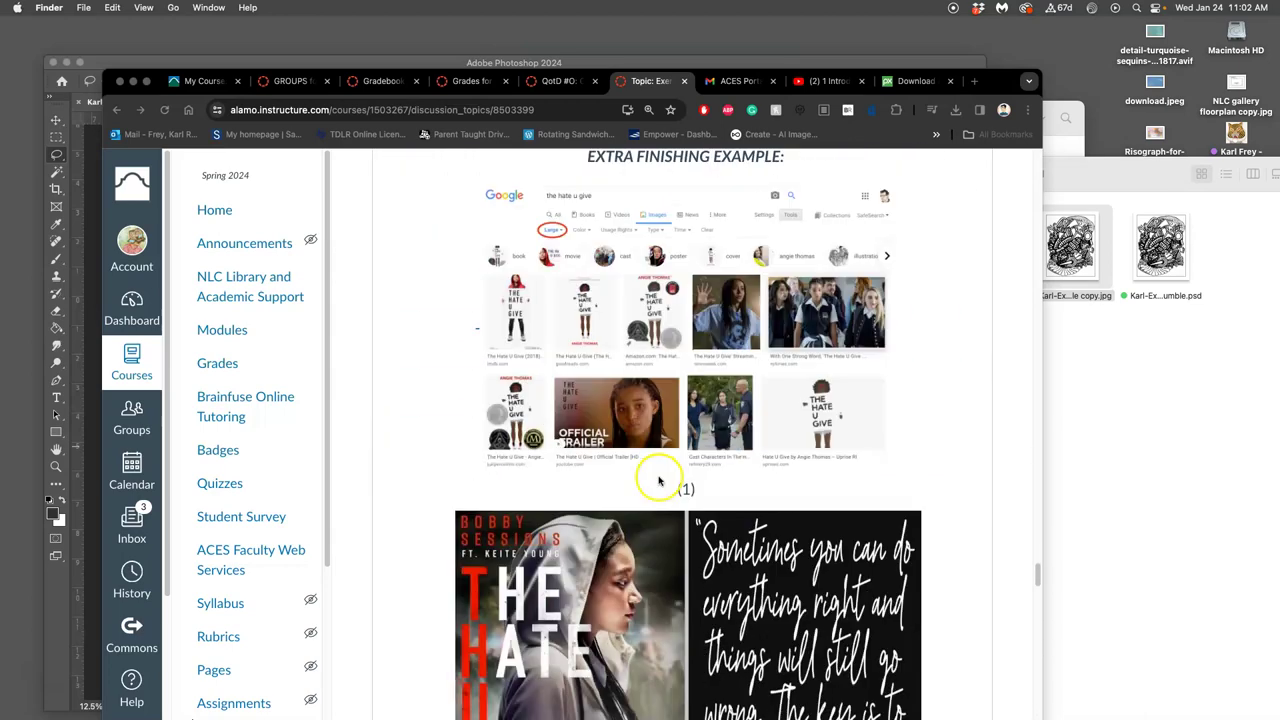
scroll(656, 478, down, 10)
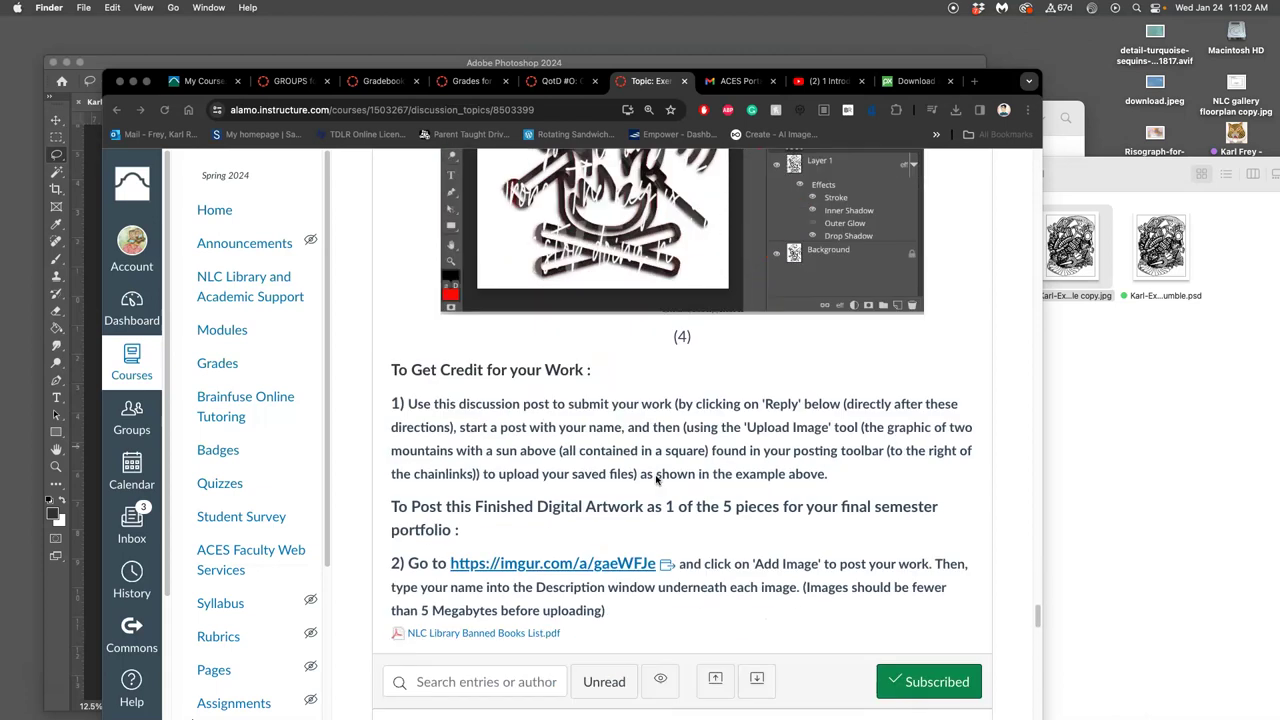
scroll(656, 478, up, 13)
scroll(653, 475, down, 5)
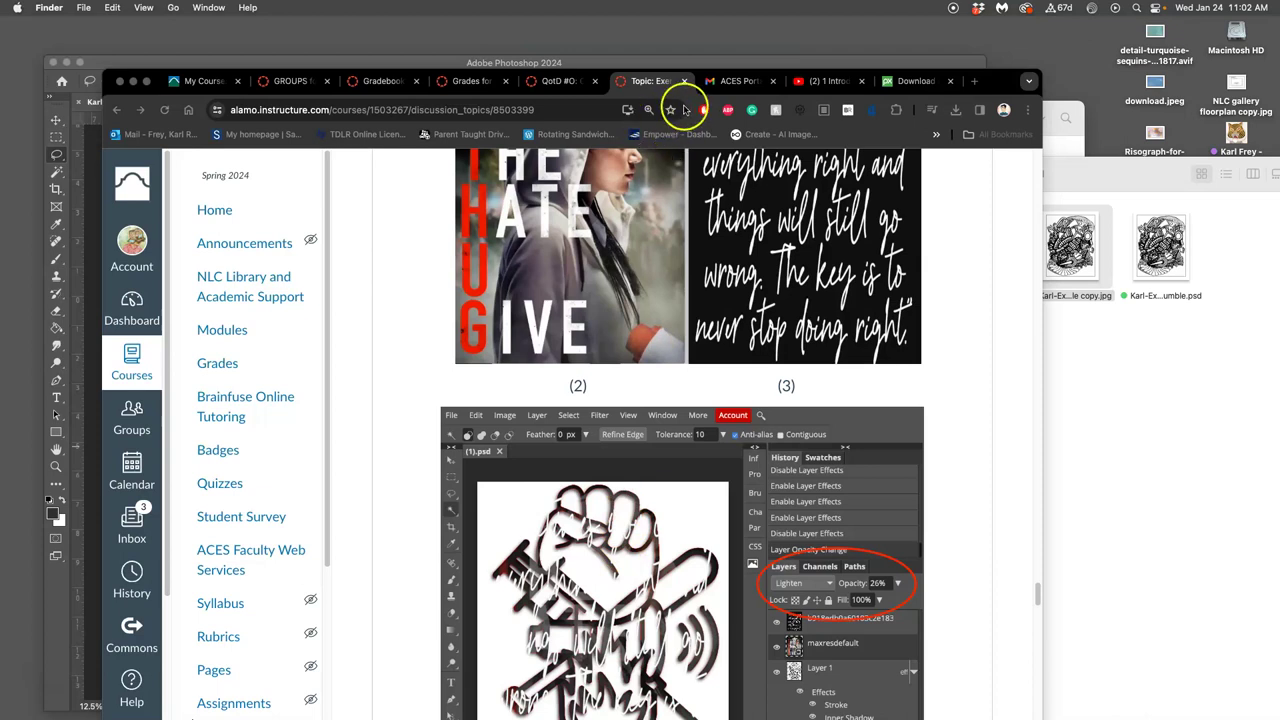
In Aztec Jumble, duplicate Layer 2 with Cmd+J, hide the original, and bring up Layer 2 copy's options
click(391, 62)
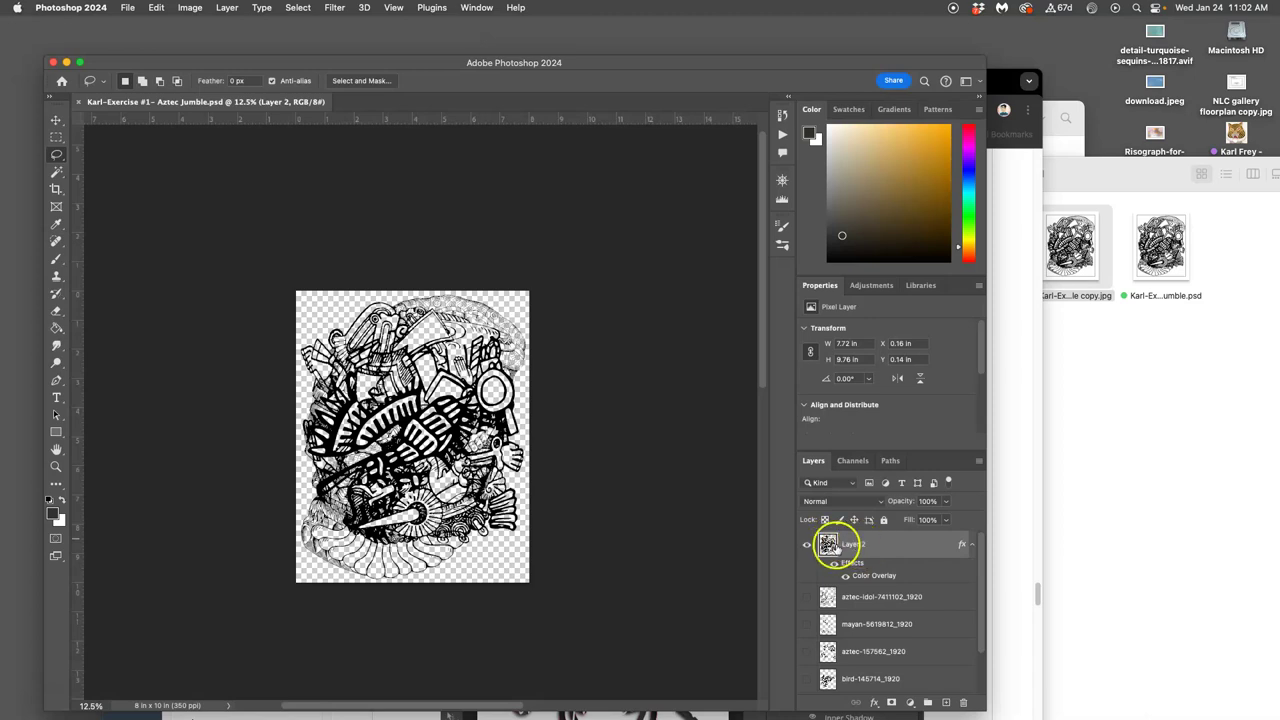
key(super+j)
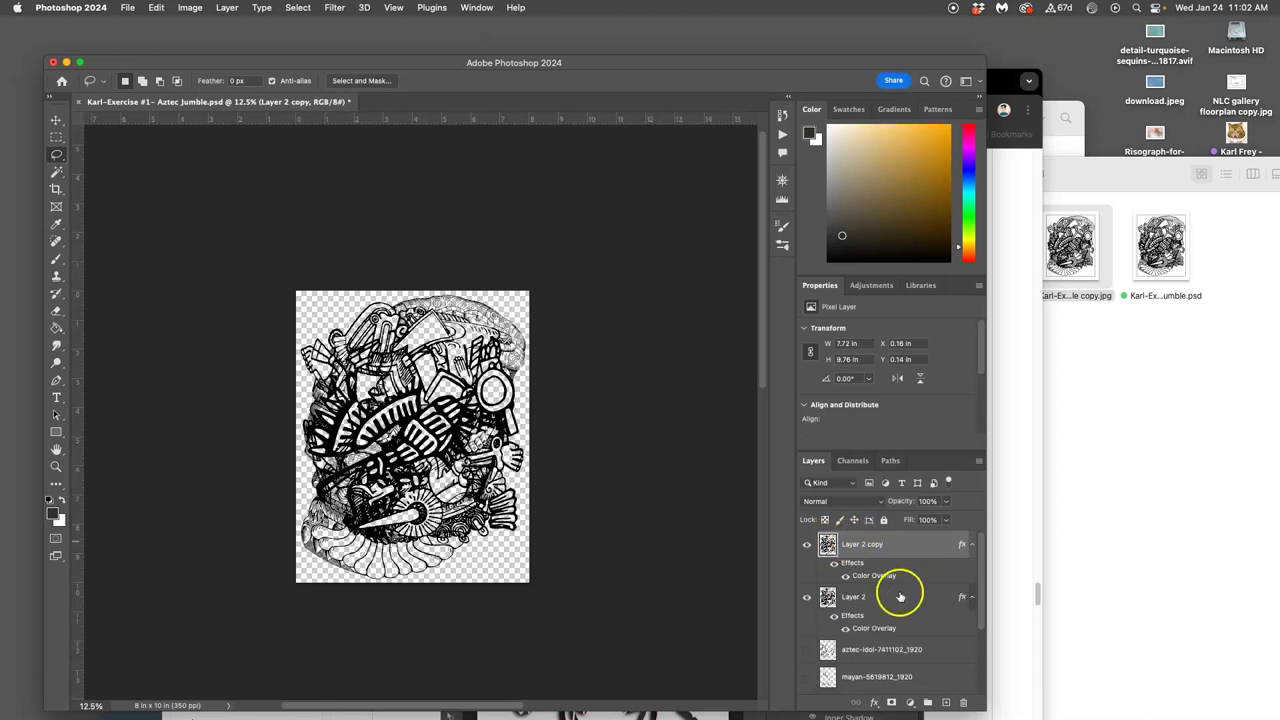
click(811, 600)
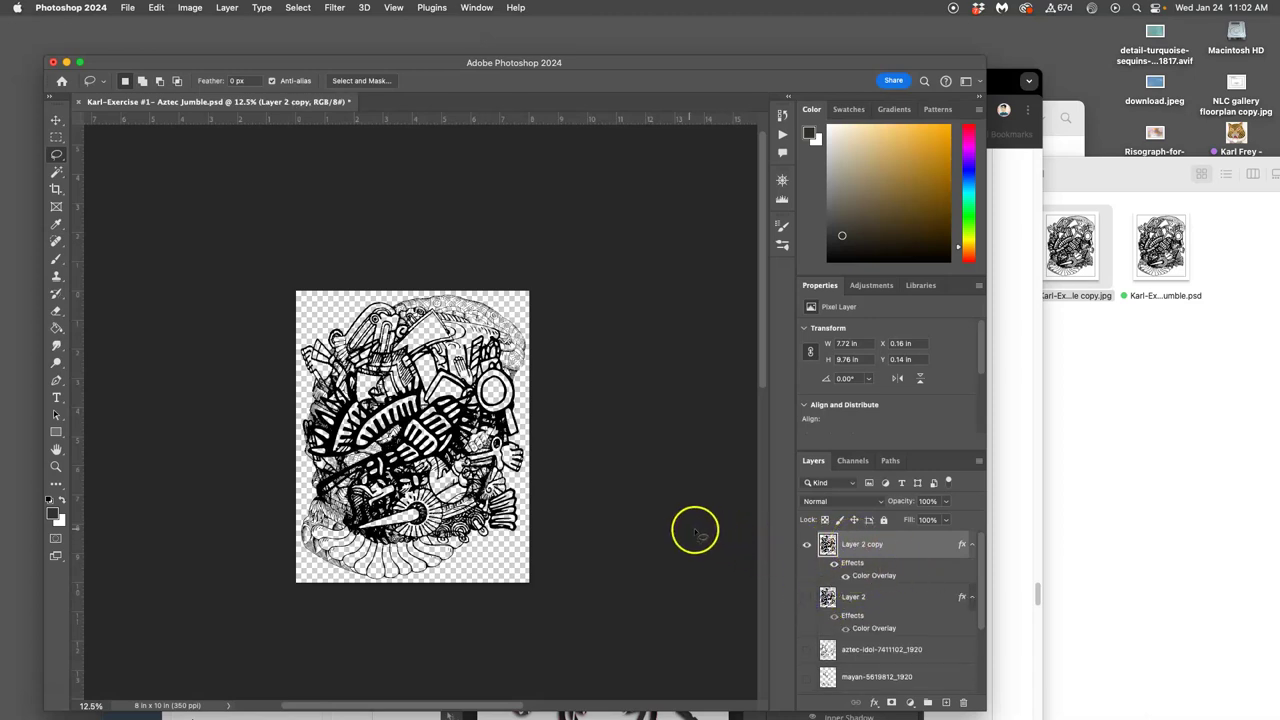
scroll(832, 566, down, 3)
scroll(830, 555, up, 3)
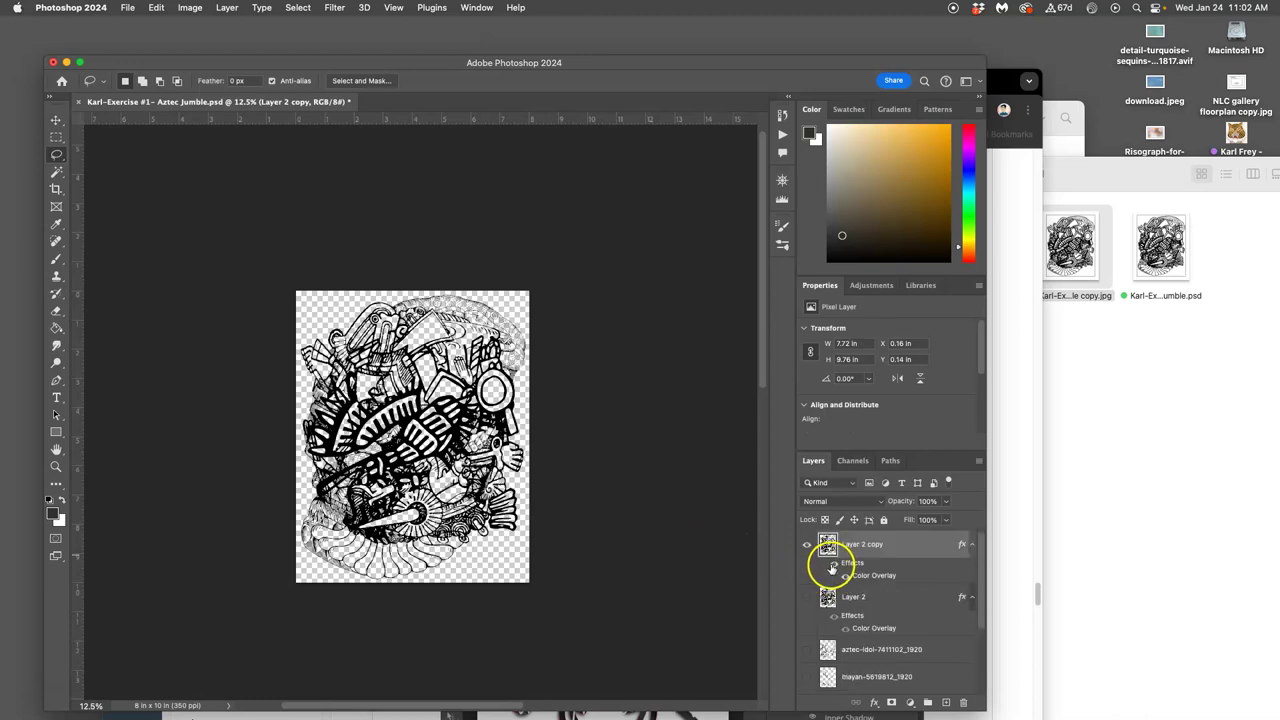
right_click(902, 549)
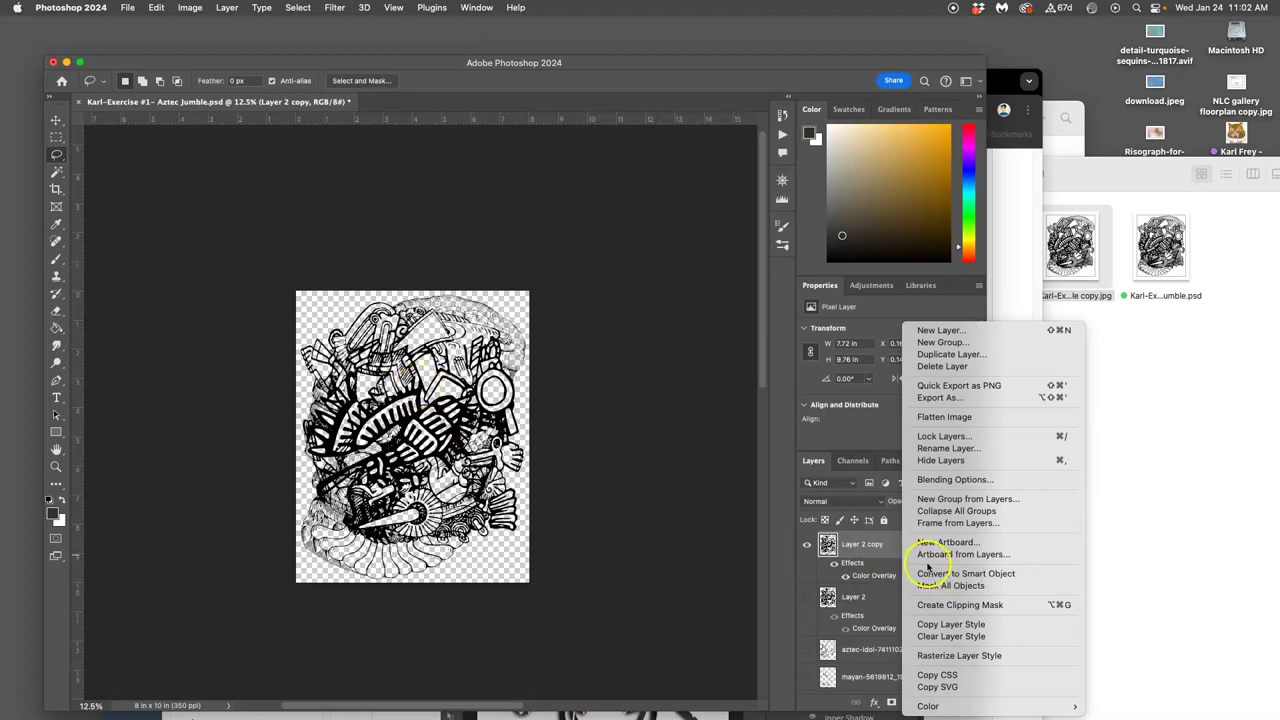
Rasterize Layer 2 copy's layer style, inspect the line art up close, then return to Chrome
click(952, 656)
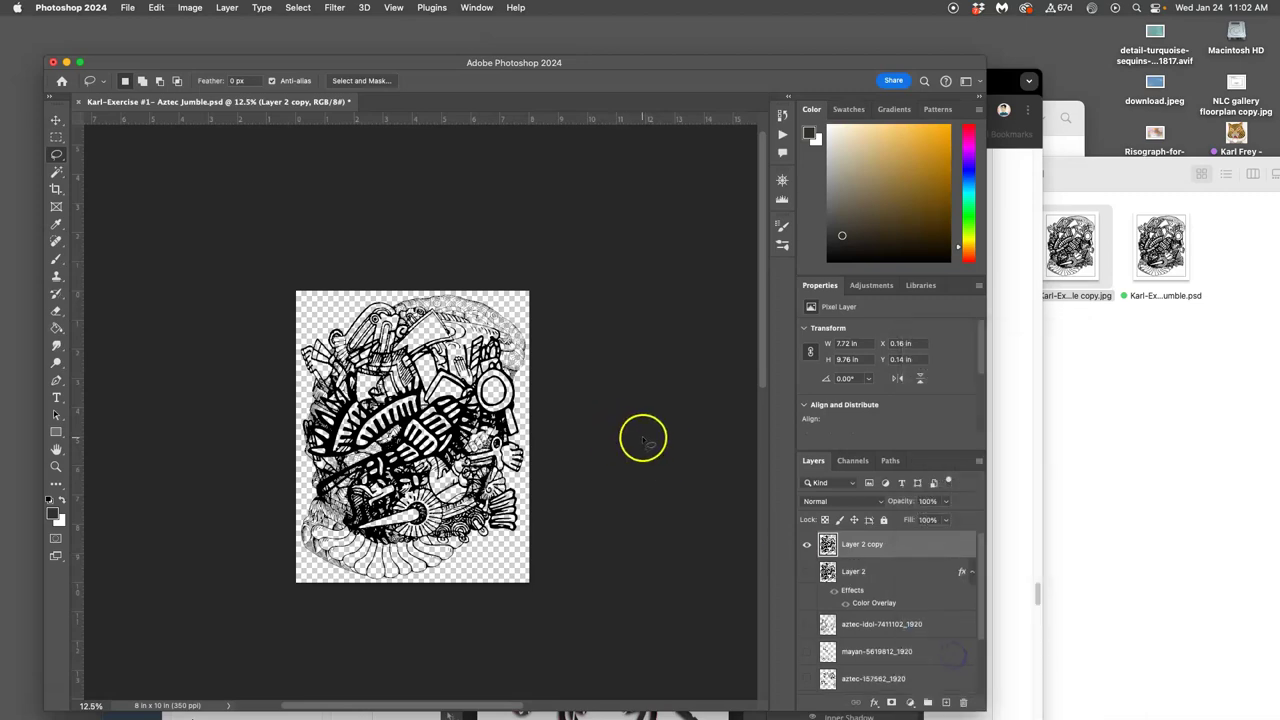
scroll(452, 418, up, 10)
scroll(465, 412, down, 10)
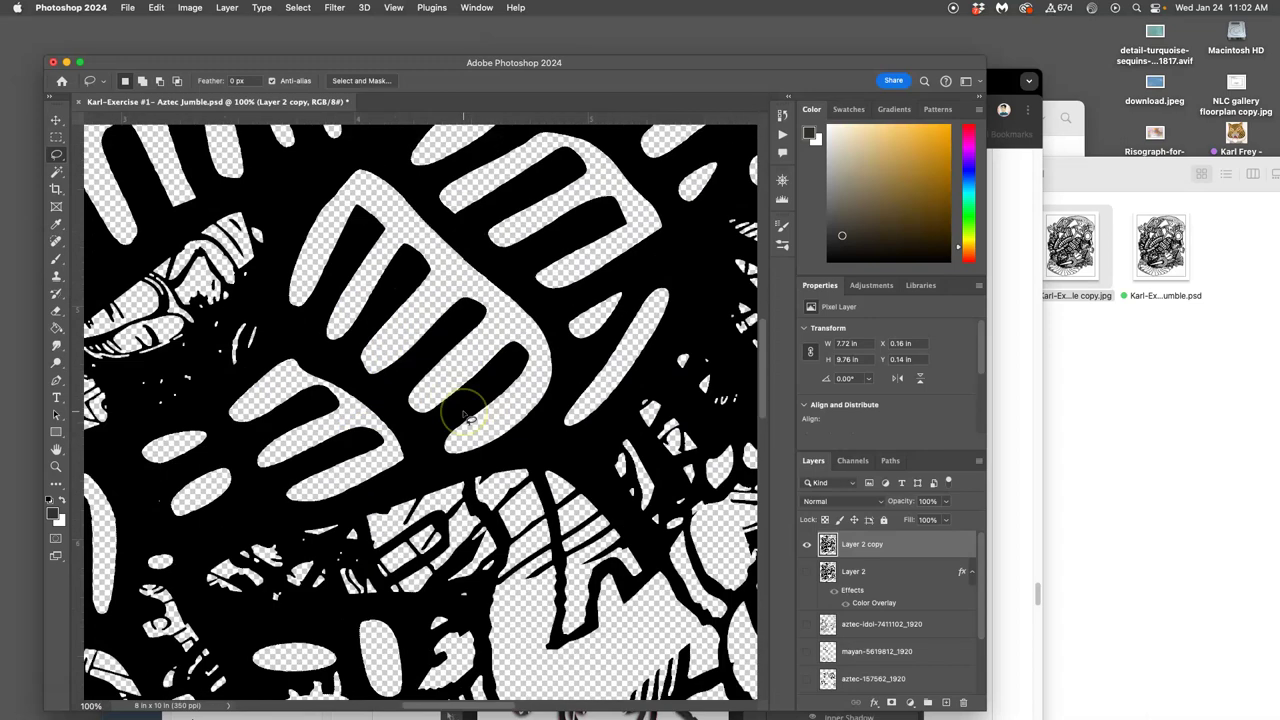
scroll(450, 416, left, 10)
scroll(450, 416, up, 10)
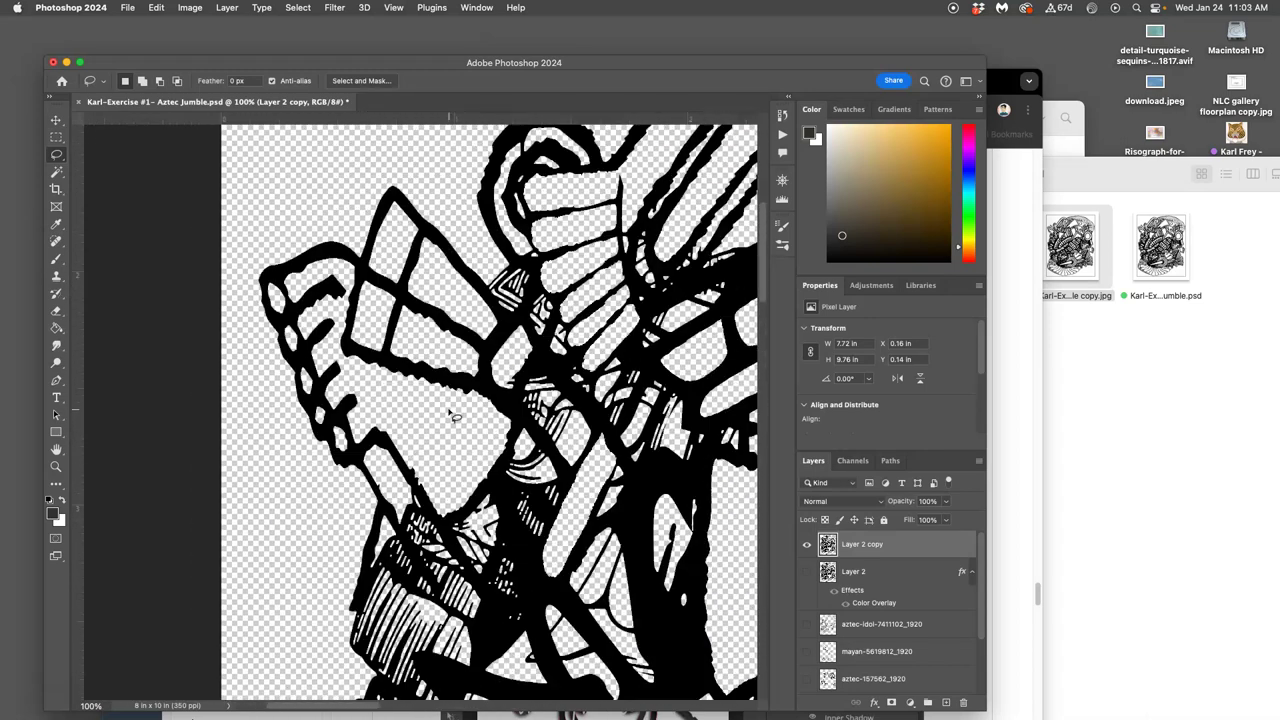
scroll(452, 416, down, 5)
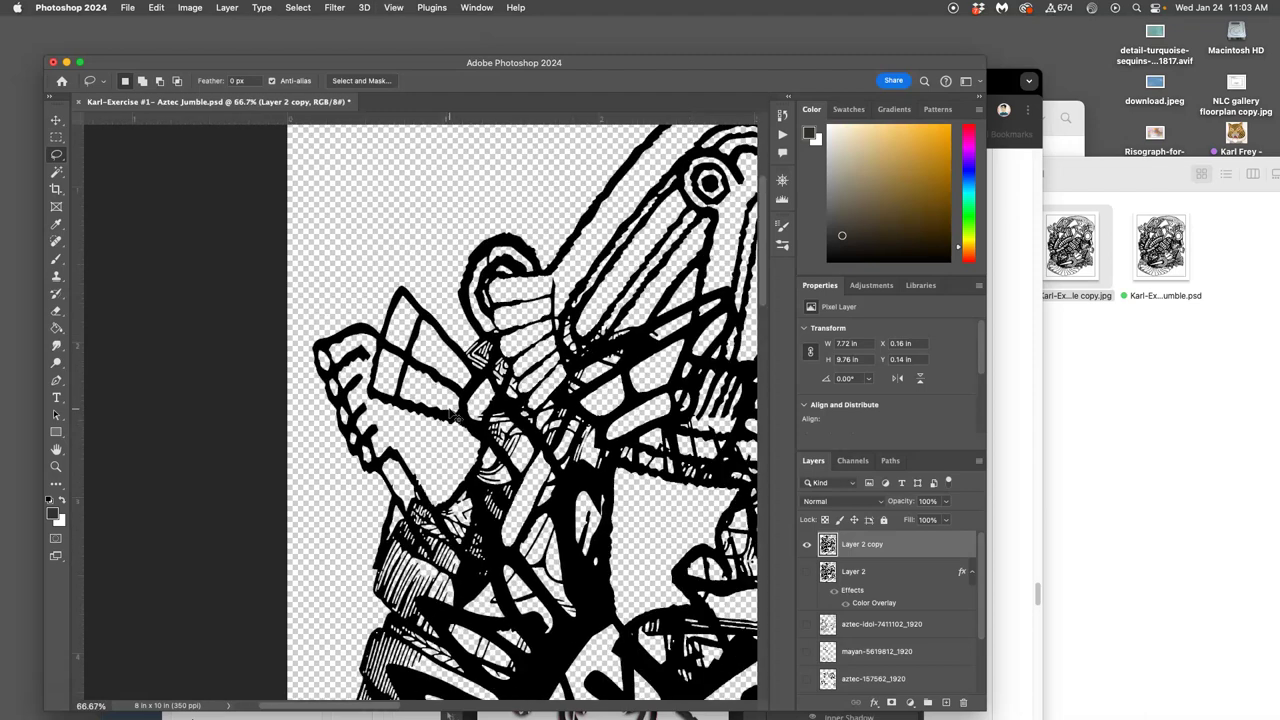
scroll(452, 416, down, 3)
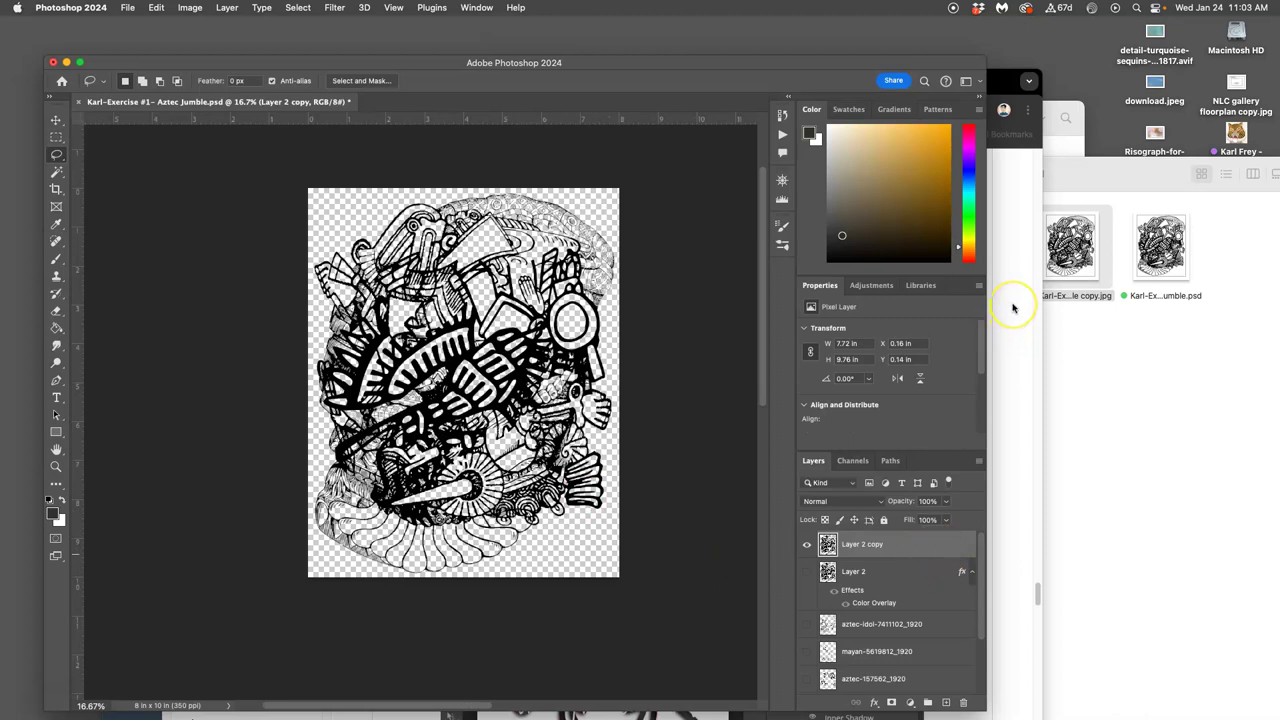
click(1012, 308)
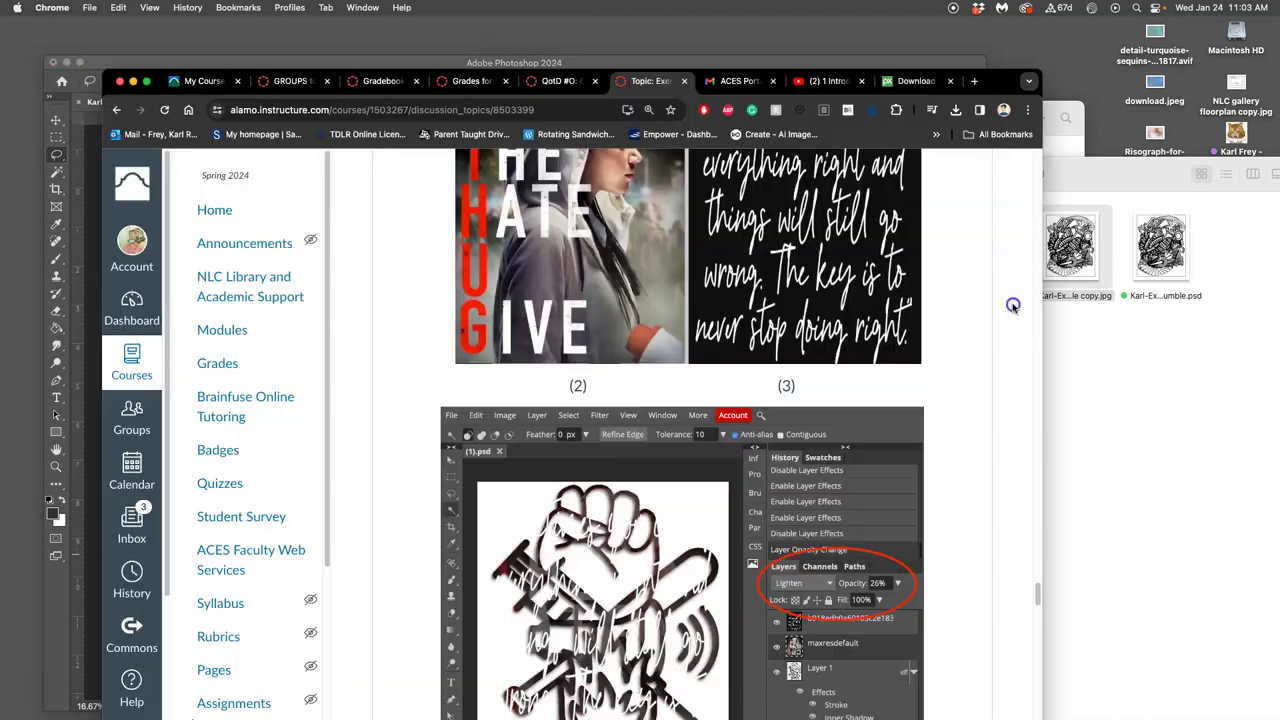
In a new Chrome tab, search Google for 'aztec colored pattern fabric'
click(975, 81)
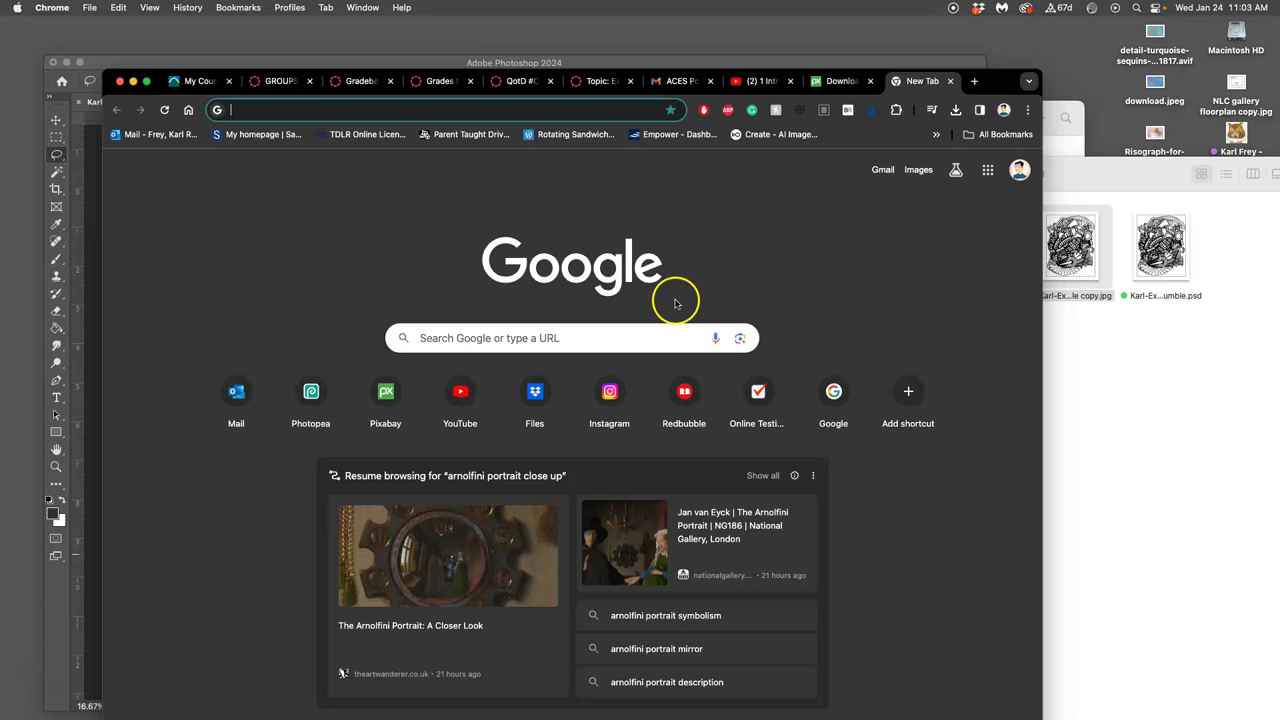
click(589, 339)
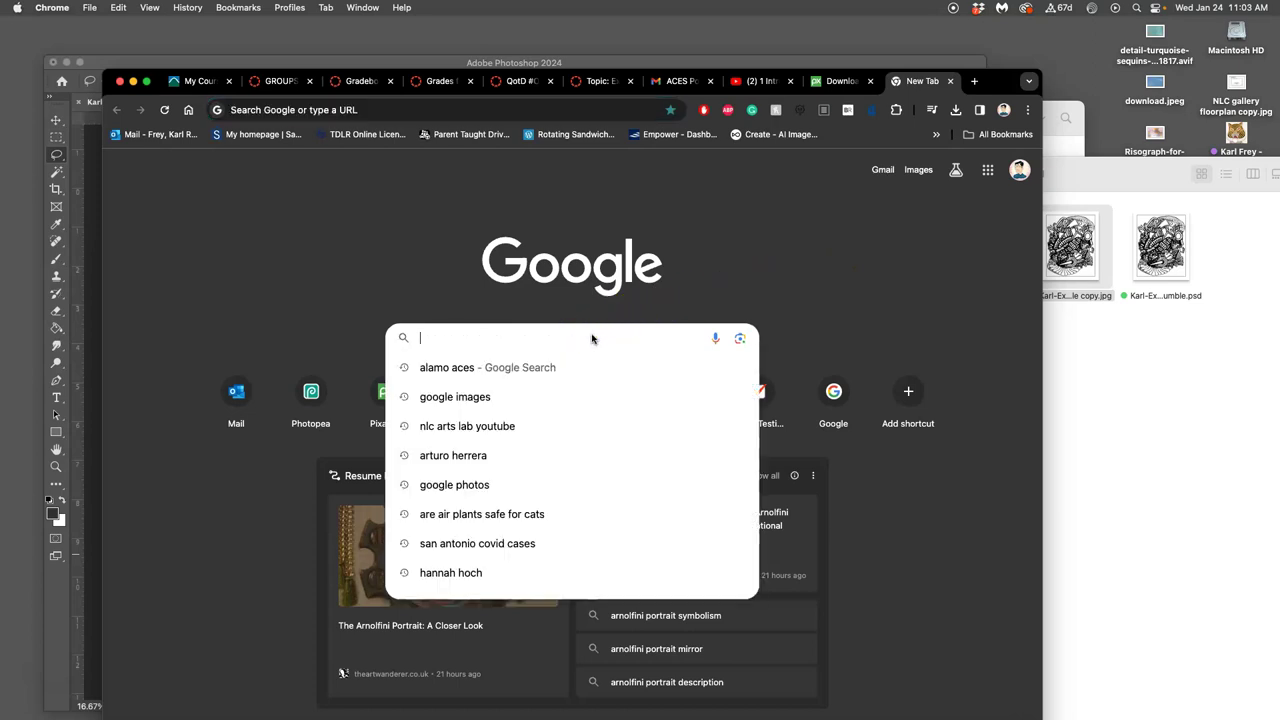
text(aztec co)
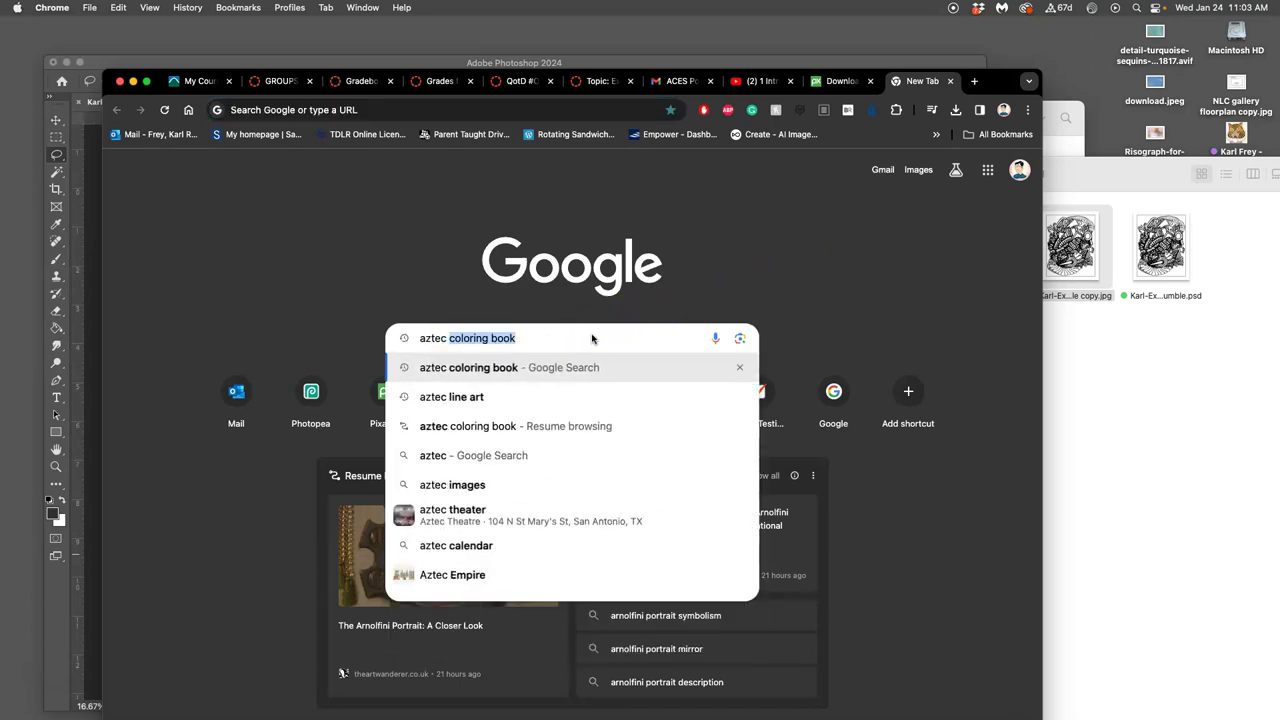
text(lore)
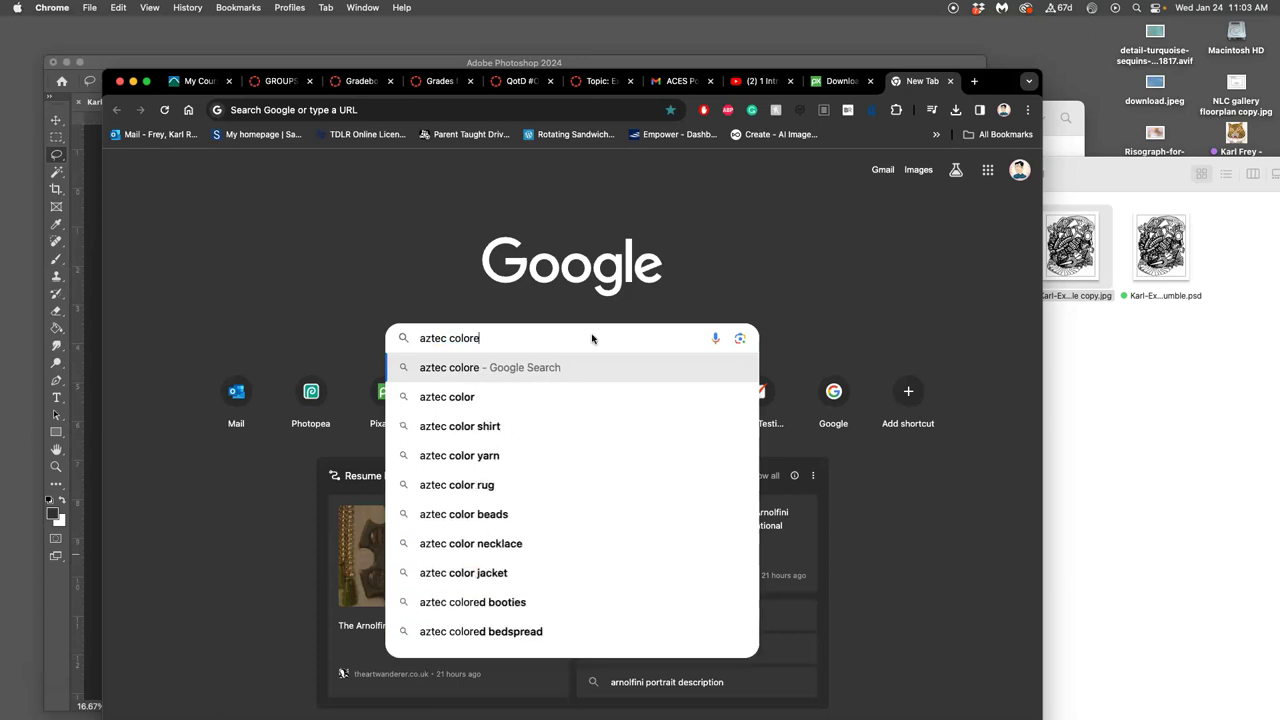
text(d pa)
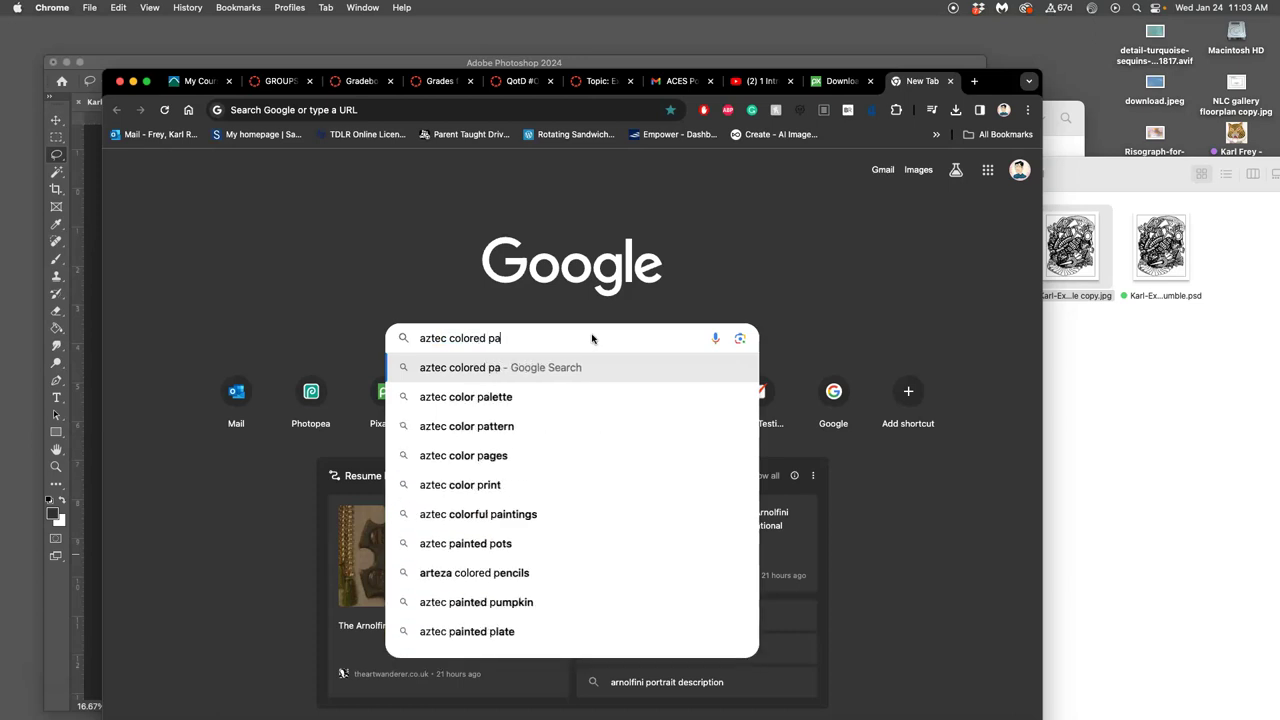
text(ttern f)
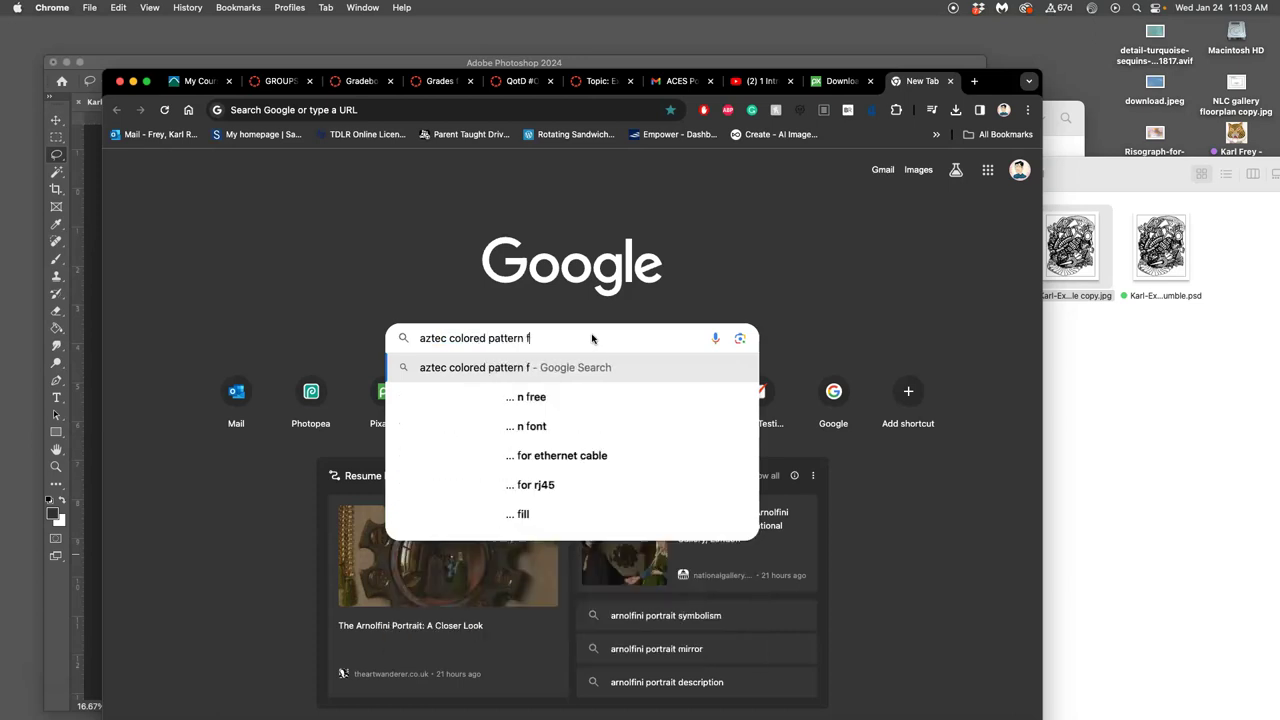
text(abric)
Show the search as Google Images results filtered to large images
key(Return)
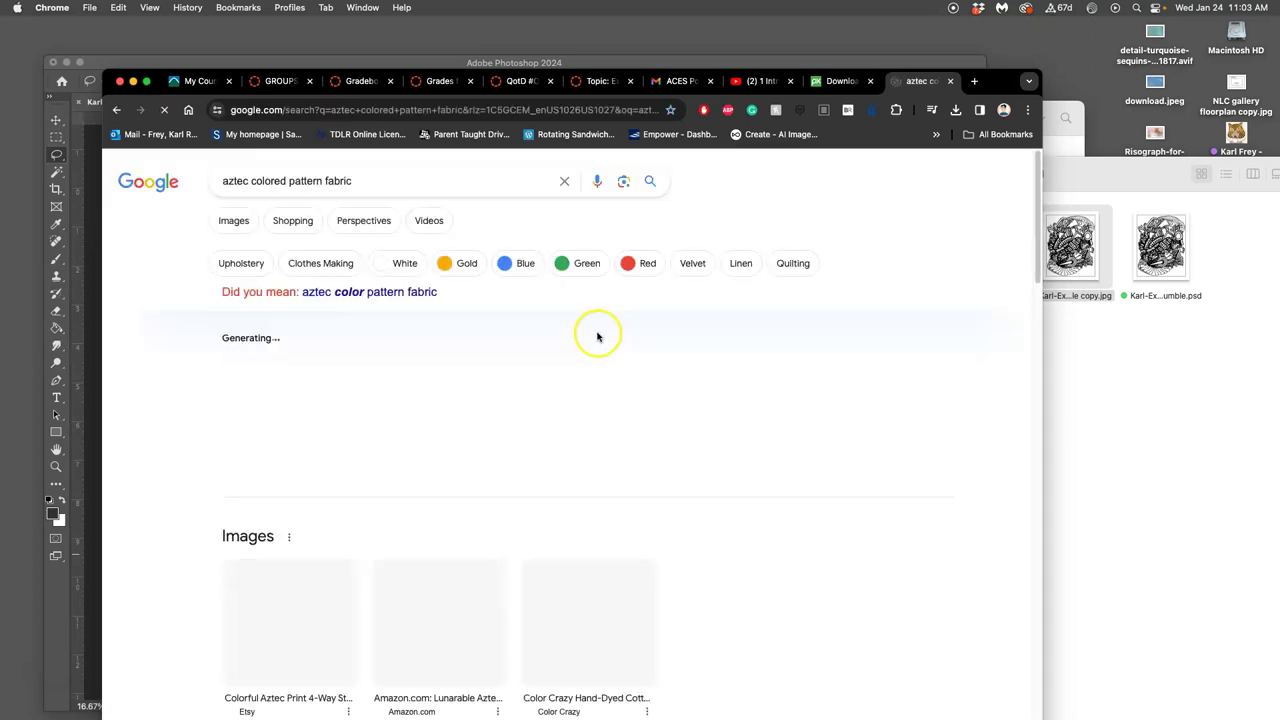
click(238, 224)
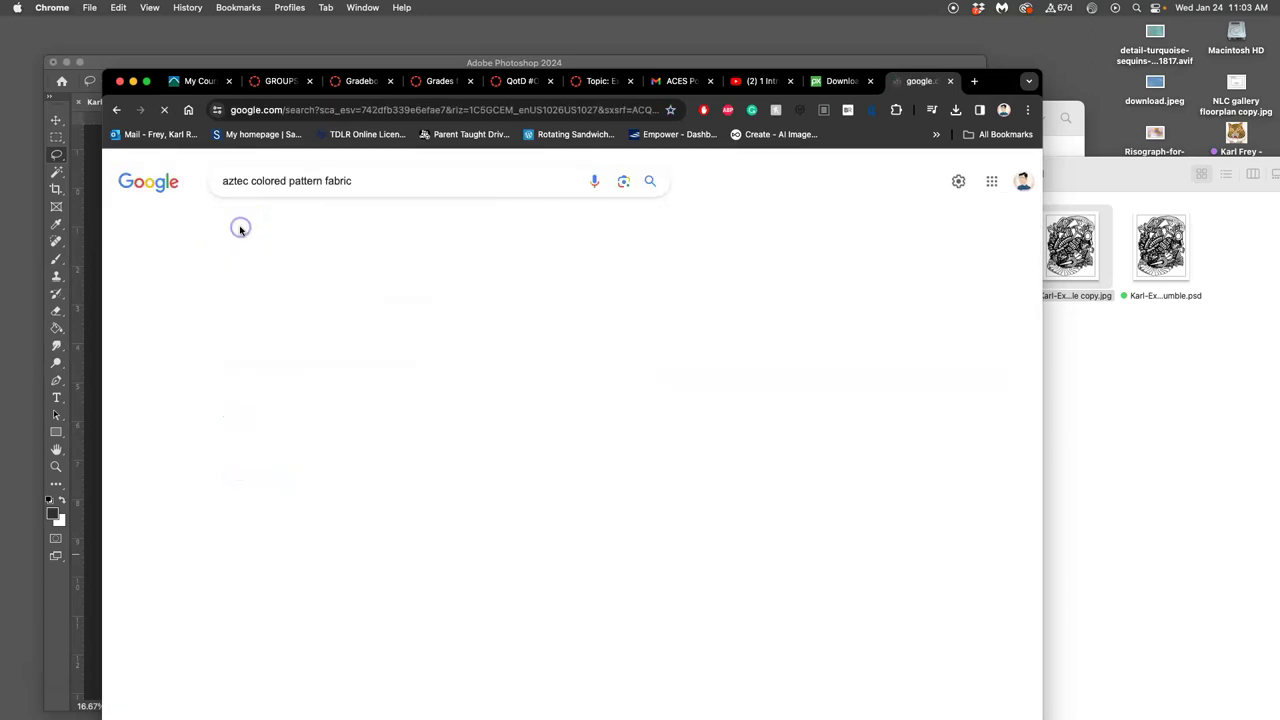
scroll(440, 265, down, 1)
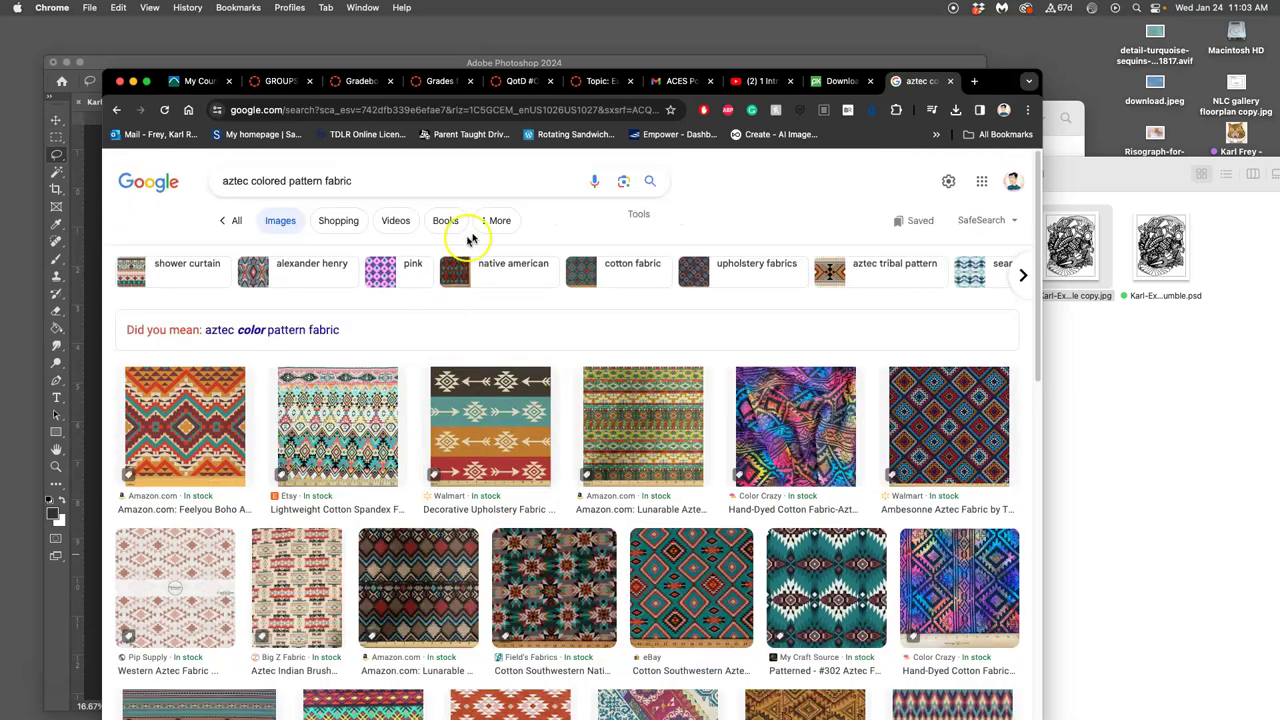
scroll(460, 450, up, 1)
click(640, 214)
click(420, 253)
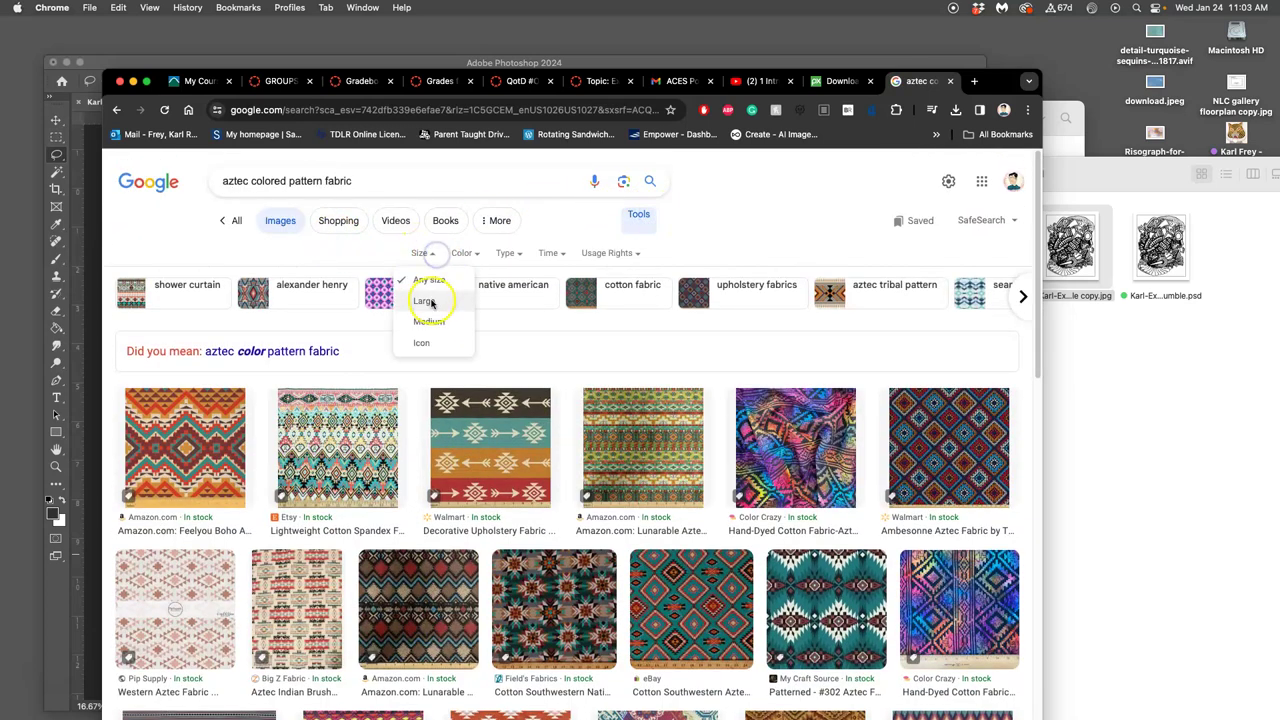
click(428, 301)
scroll(583, 500, down, 5)
scroll(583, 505, down, 3)
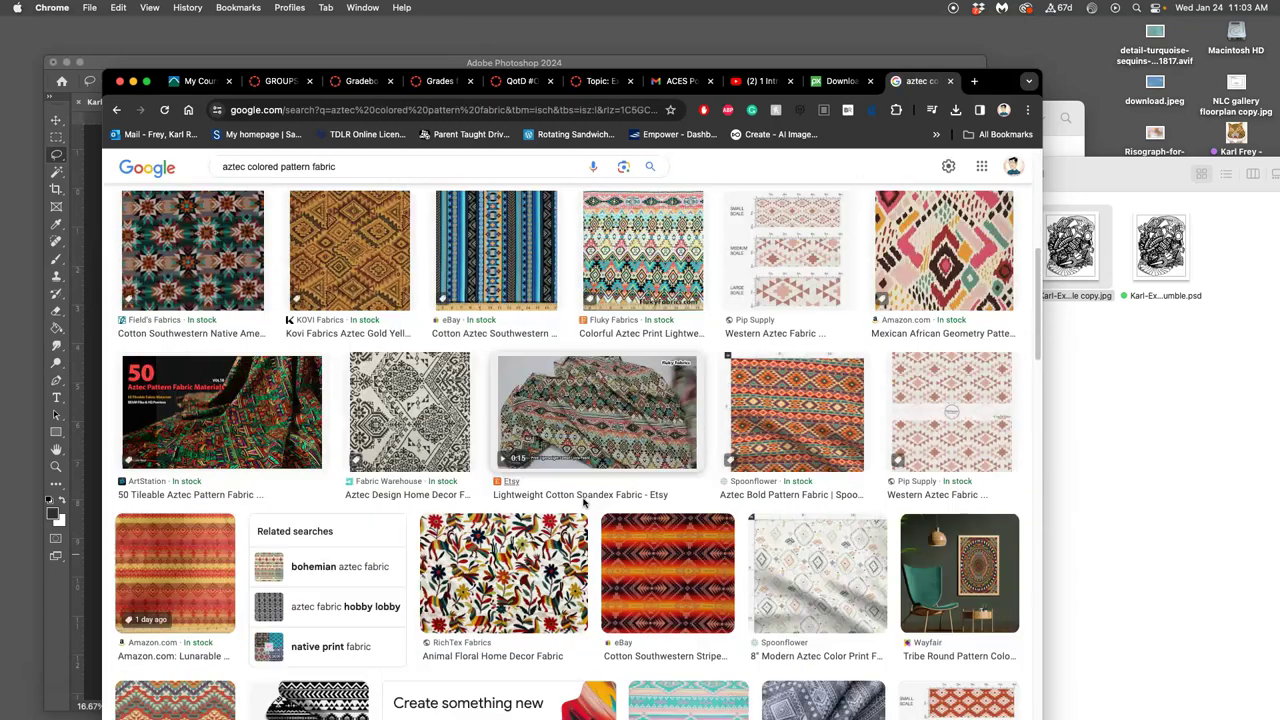
scroll(585, 503, up, 3)
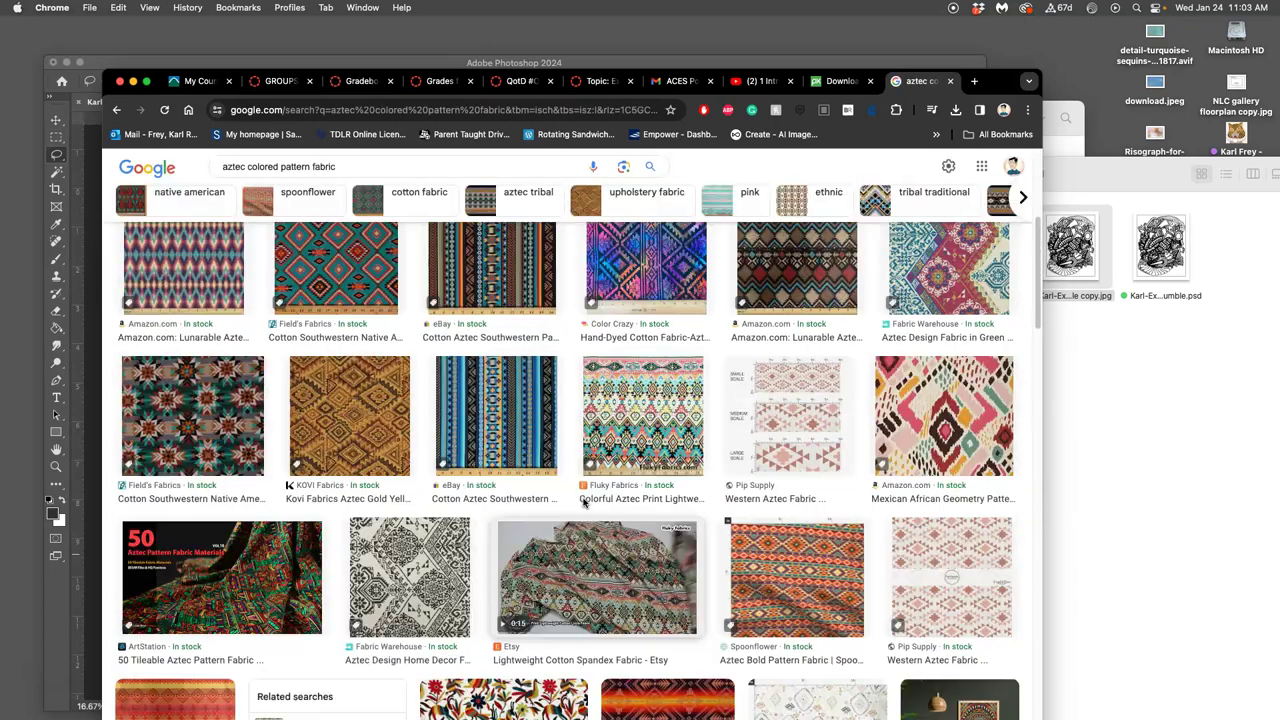
Open the Fluky Fabrics Aztec fabric image in a new tab and browse further results
right_click(652, 420)
click(670, 427)
scroll(560, 455, down, 5)
scroll(560, 457, down, 8)
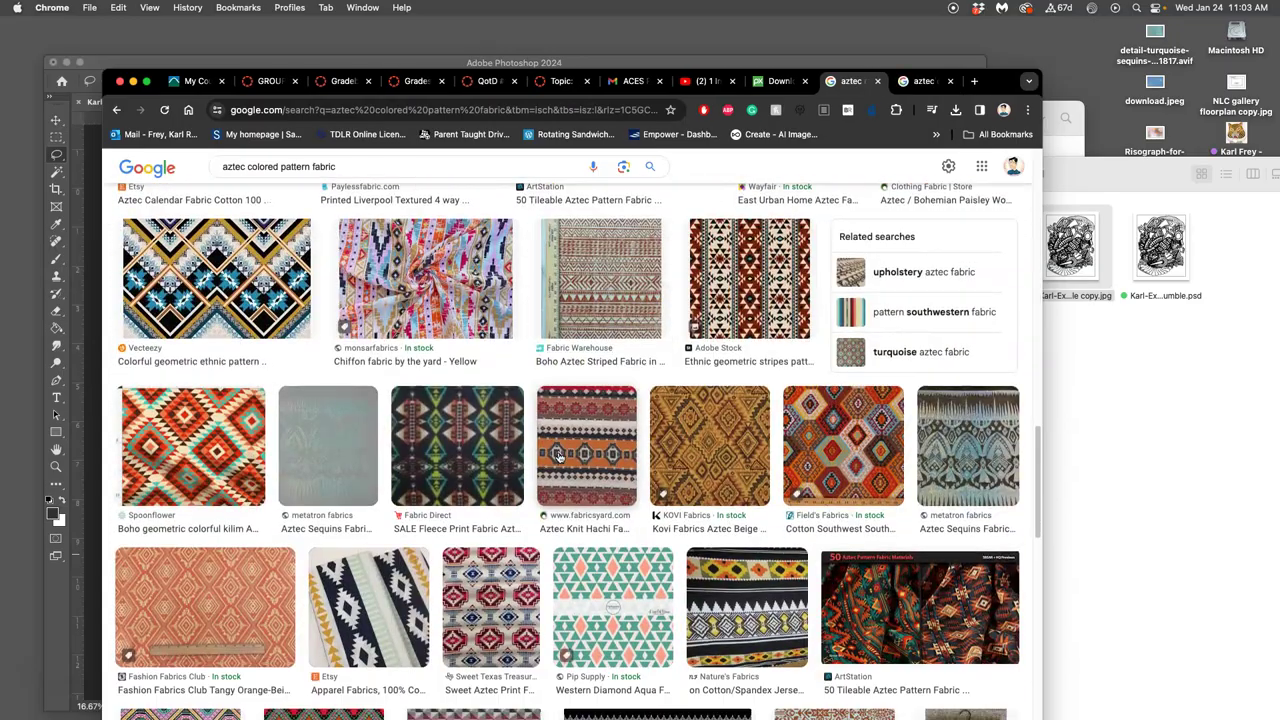
scroll(560, 455, down, 10)
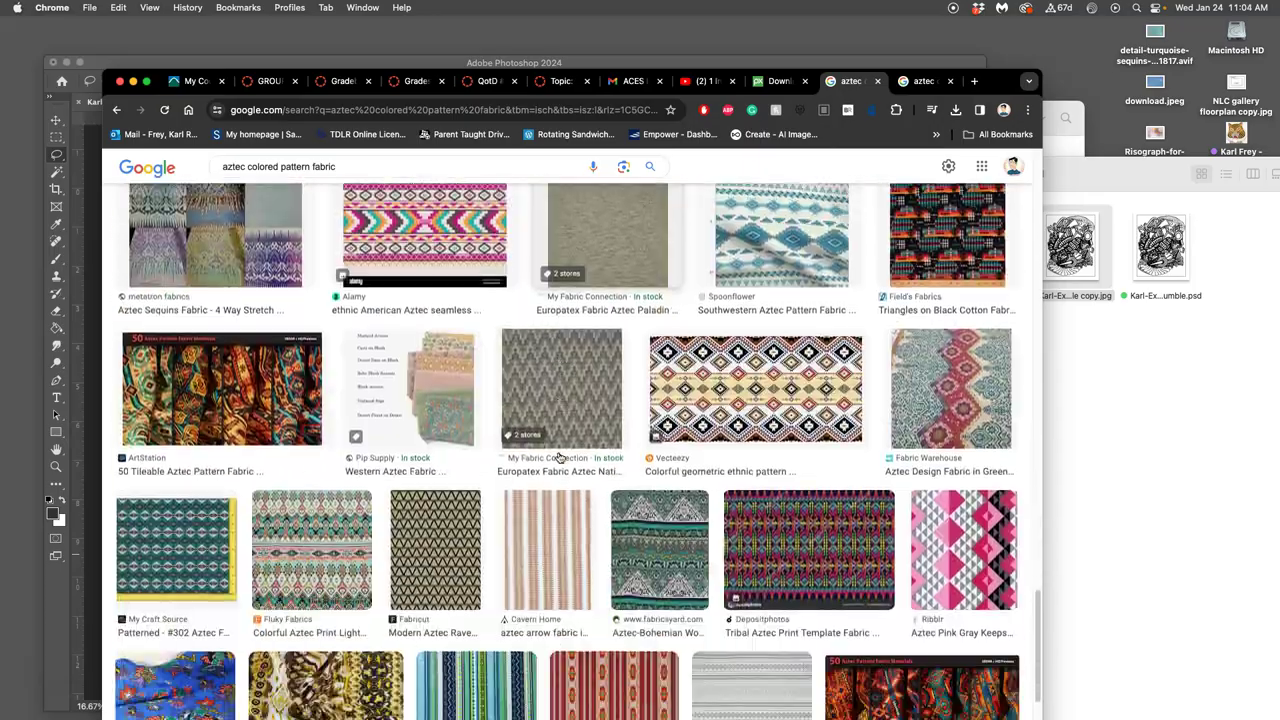
scroll(560, 457, down, 10)
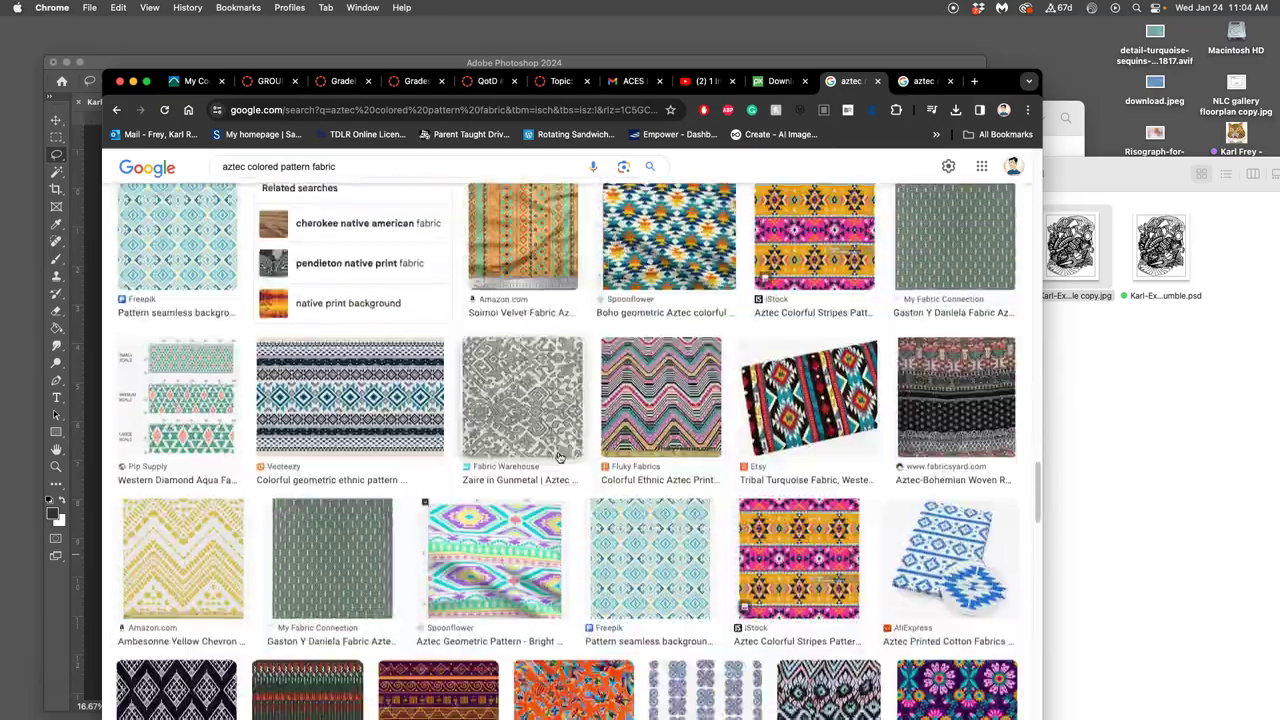
scroll(560, 457, down, 4)
scroll(560, 457, up, 20)
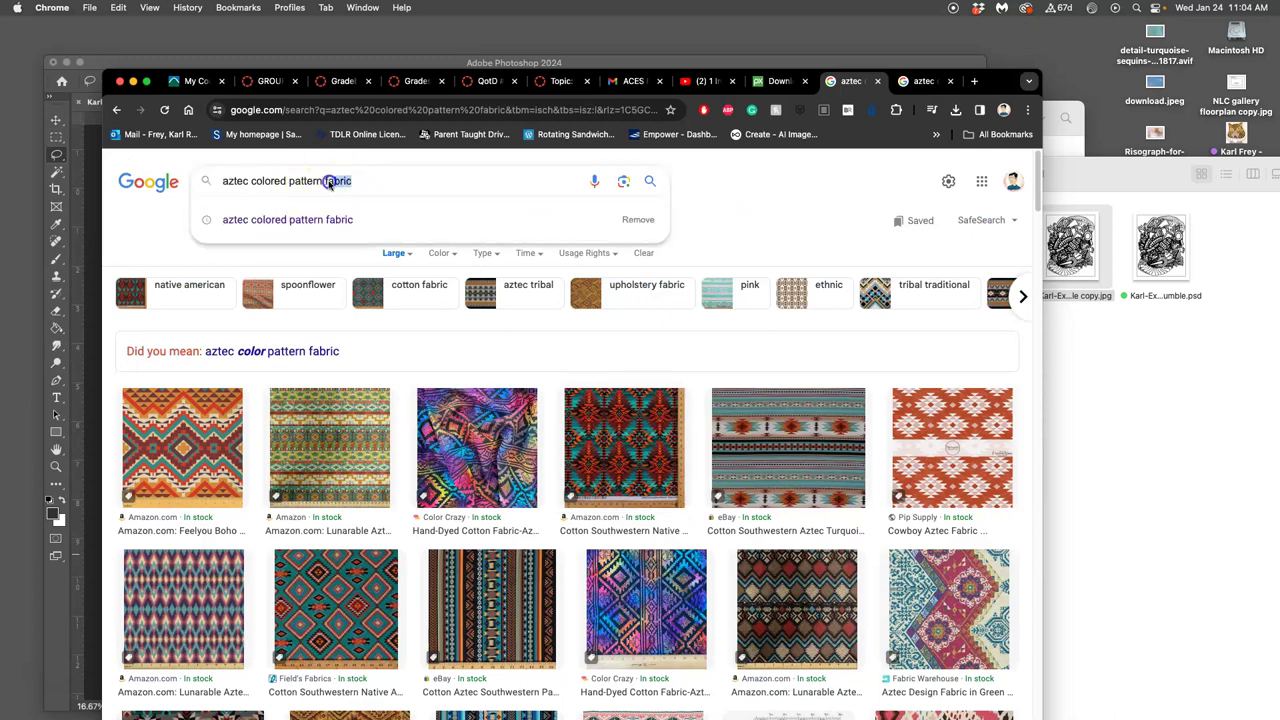
Change the search to 'aztec colored pattern illustration' and browse the results
key(BackSpace)
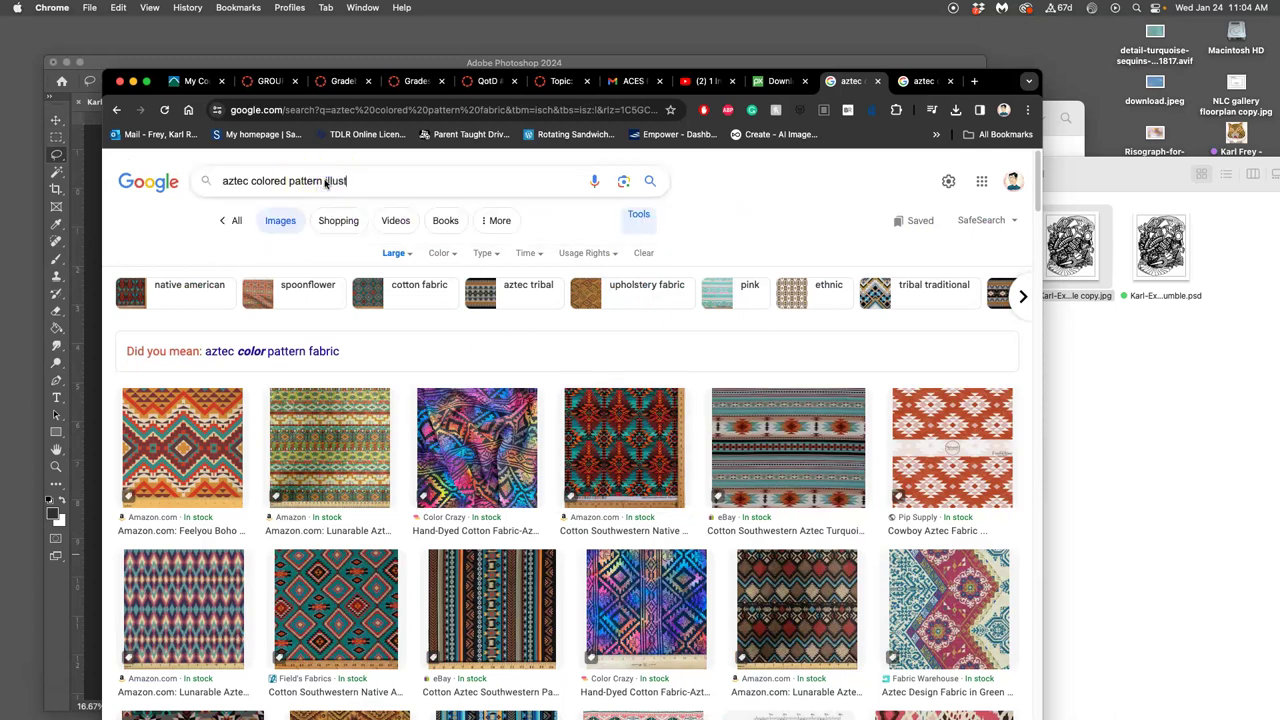
text(illustration)
key(Return)
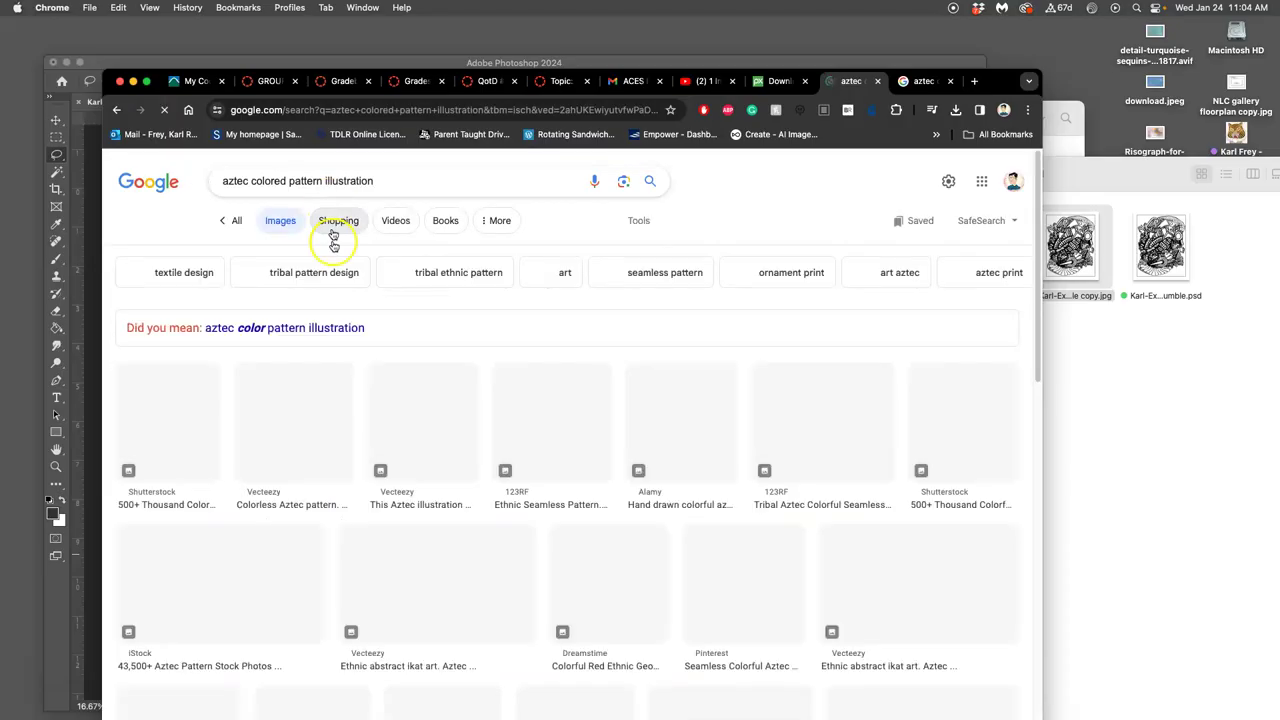
scroll(448, 345, down, 15)
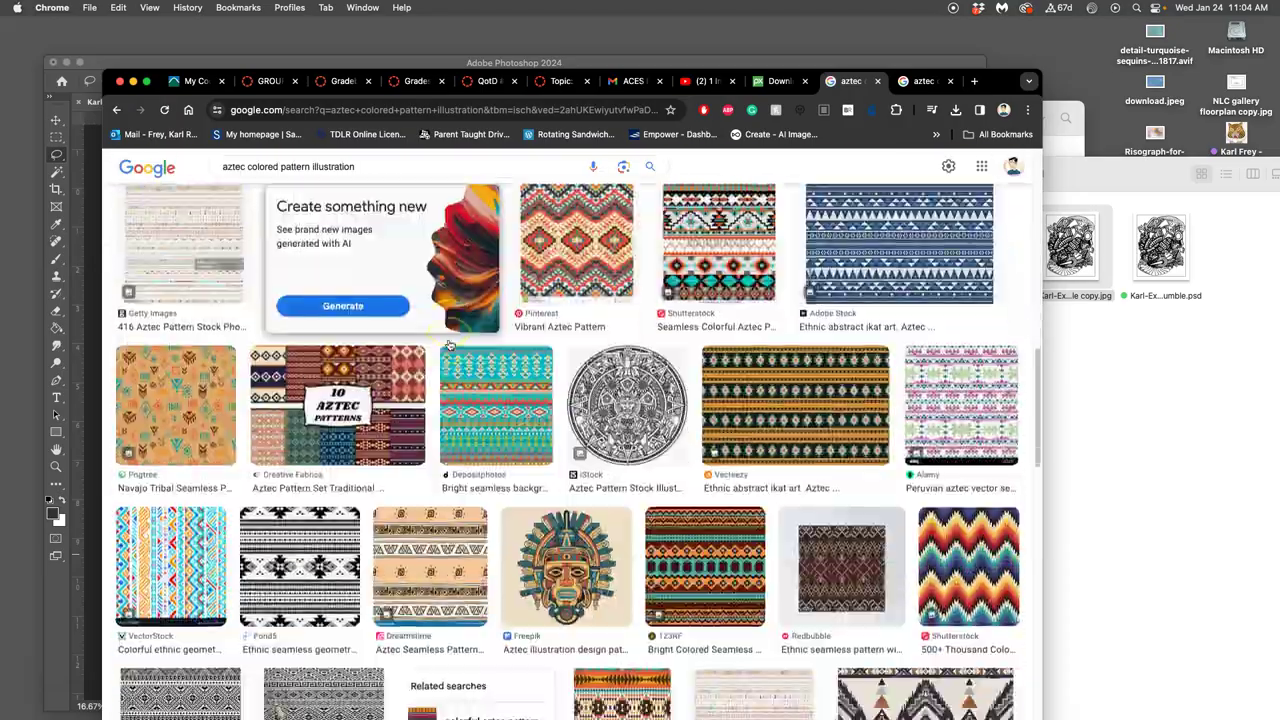
scroll(450, 345, down, 20)
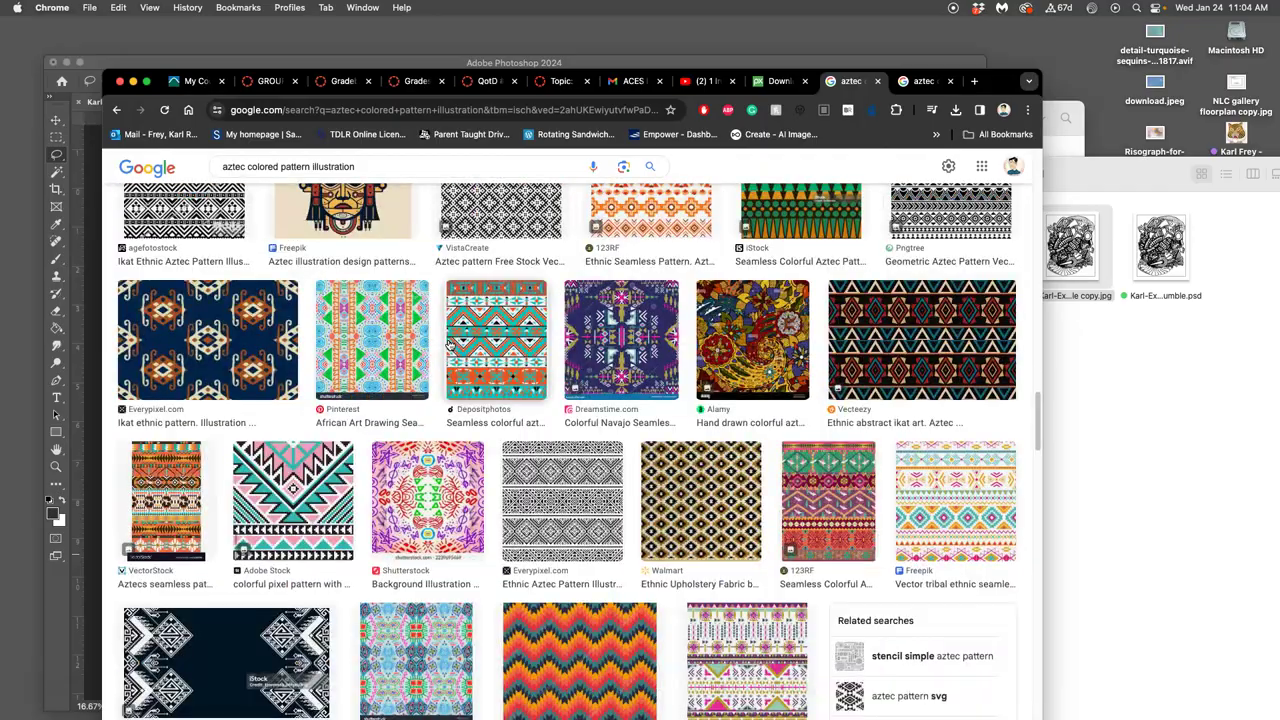
click(617, 381)
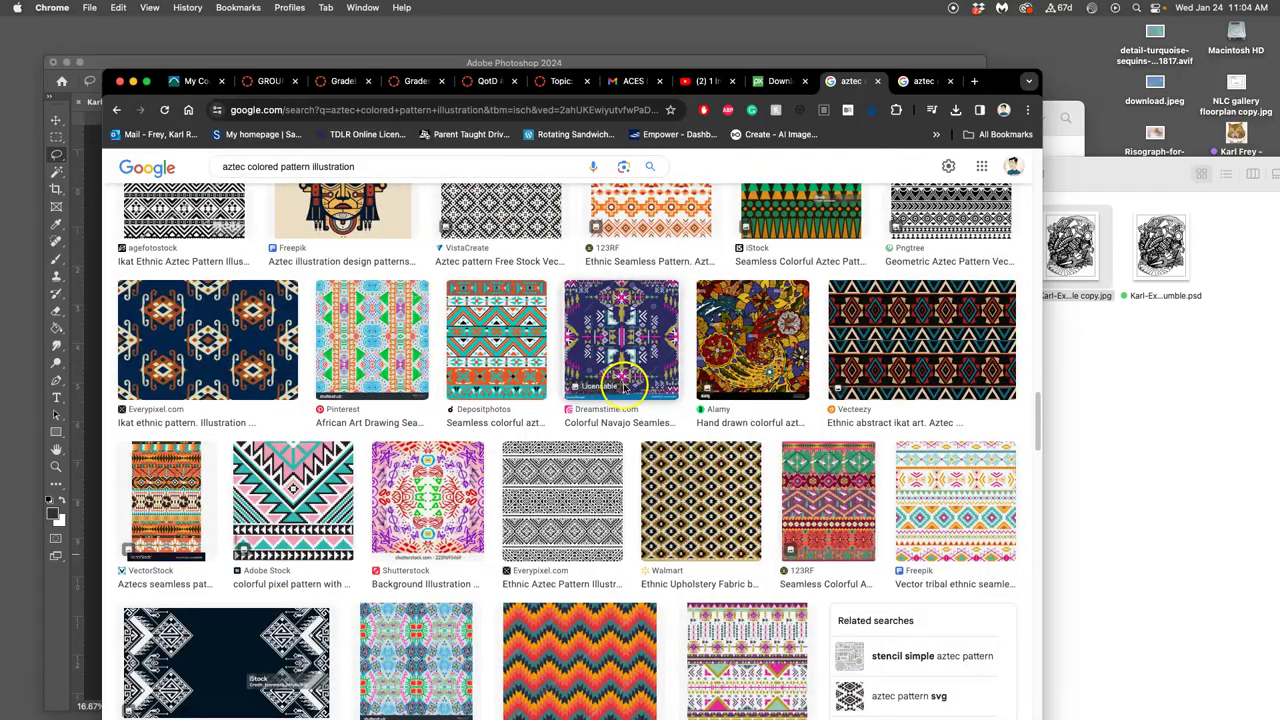
scroll(700, 370, down, 15)
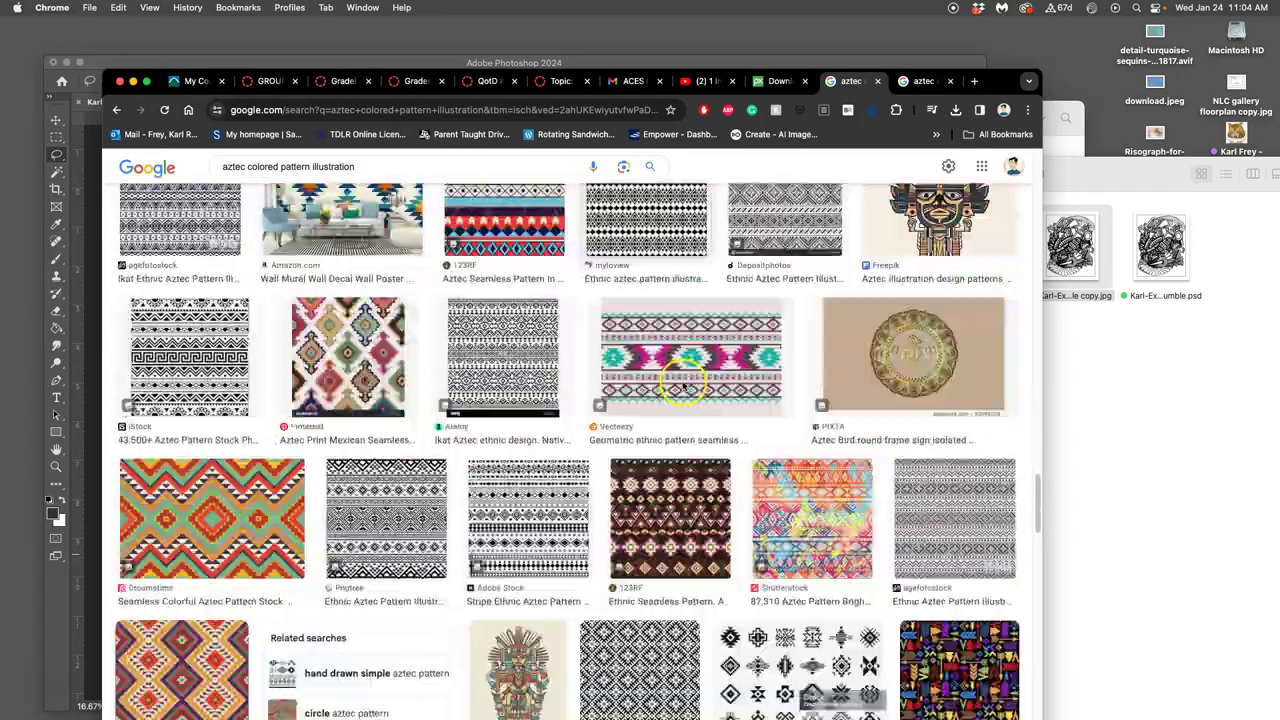
scroll(683, 386, down, 2)
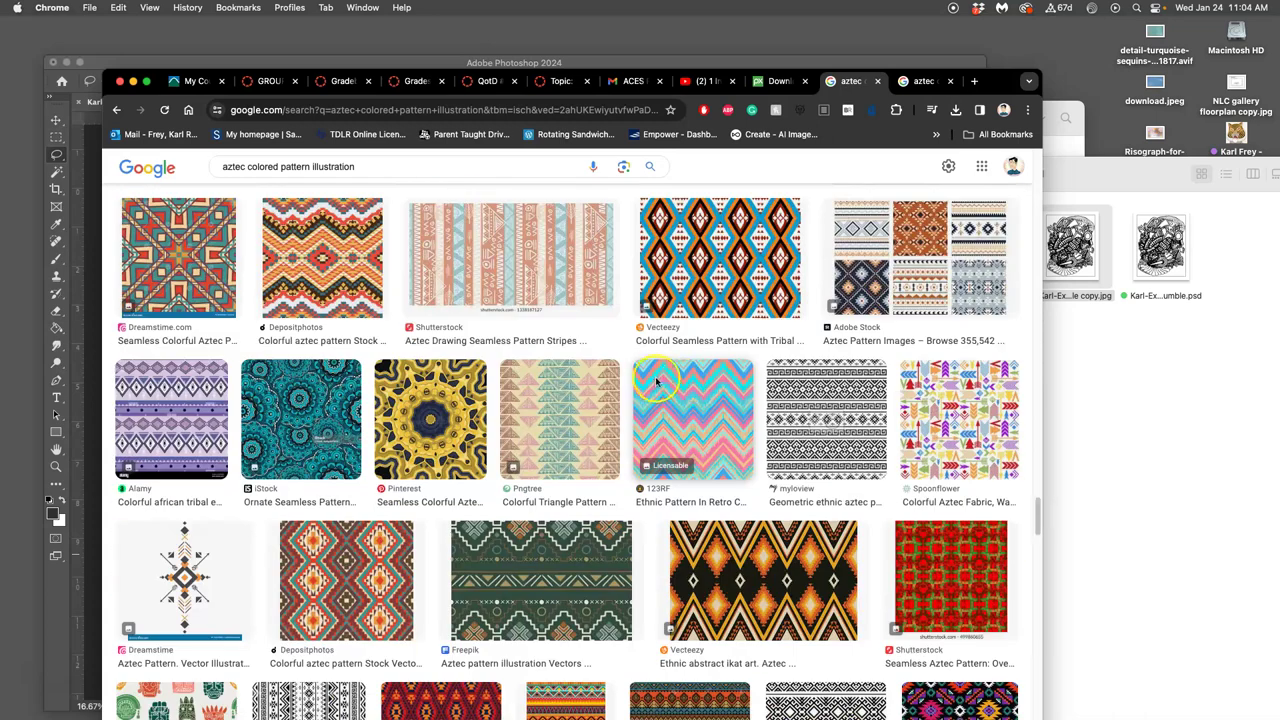
scroll(655, 383, up, 20)
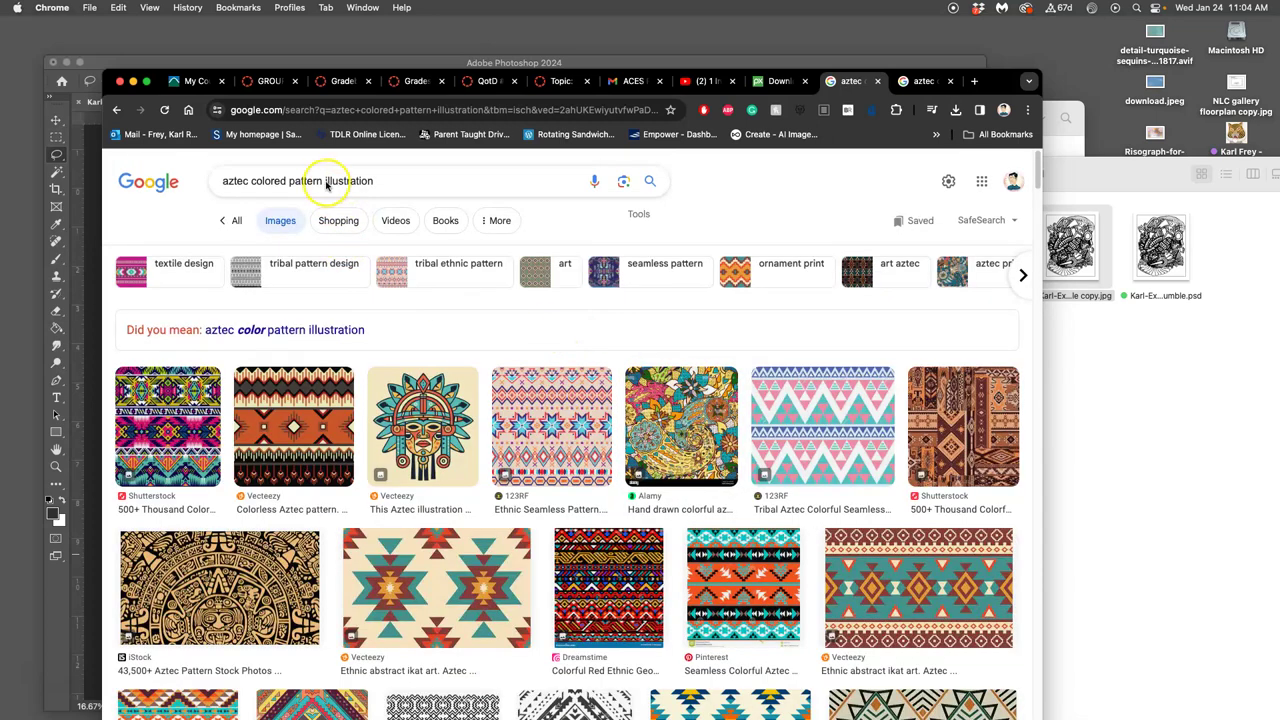
Remove 'pattern' from the search query and browse the updated image results
drag(323, 184, 289, 183)
key(BackSpace)
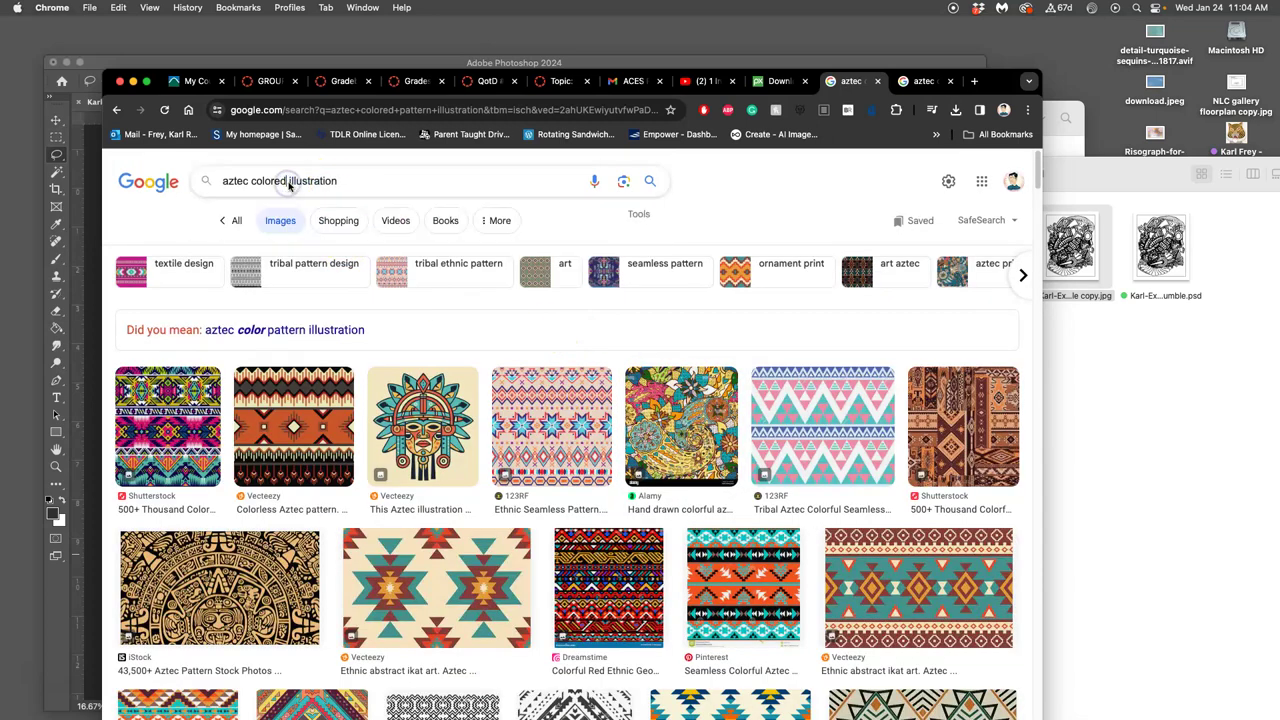
click(359, 186)
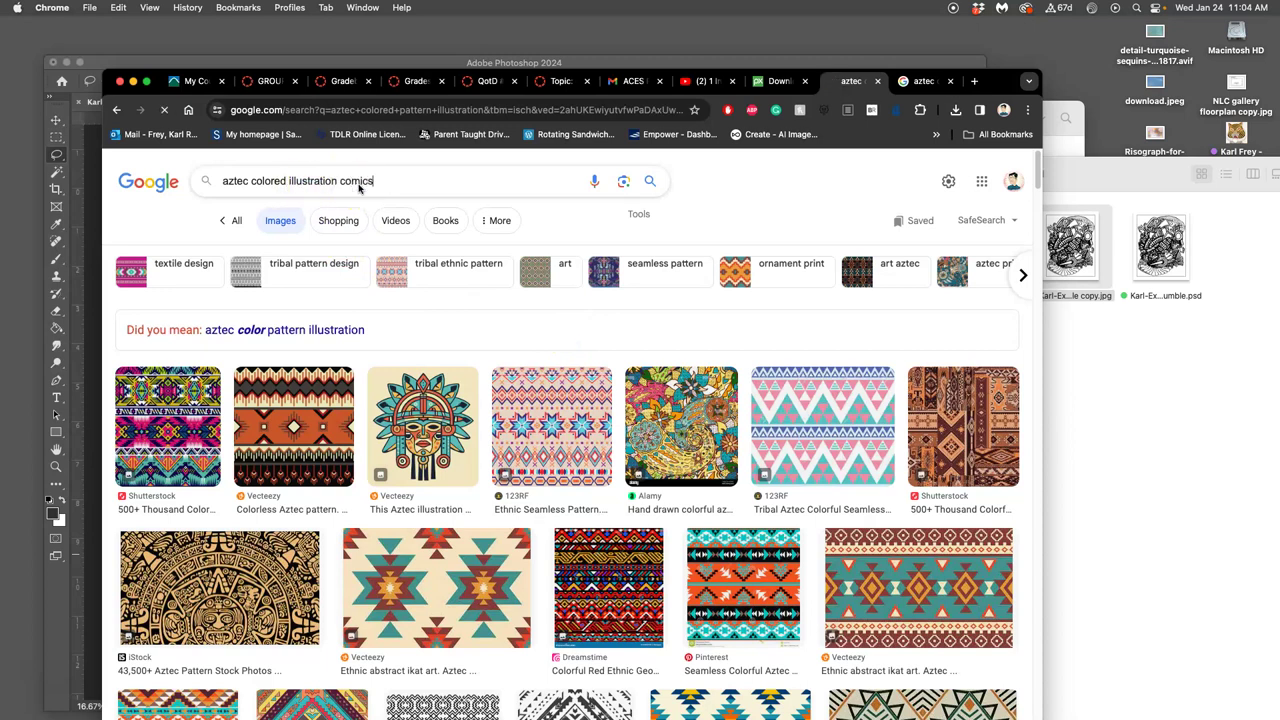
scroll(481, 390, down, 5)
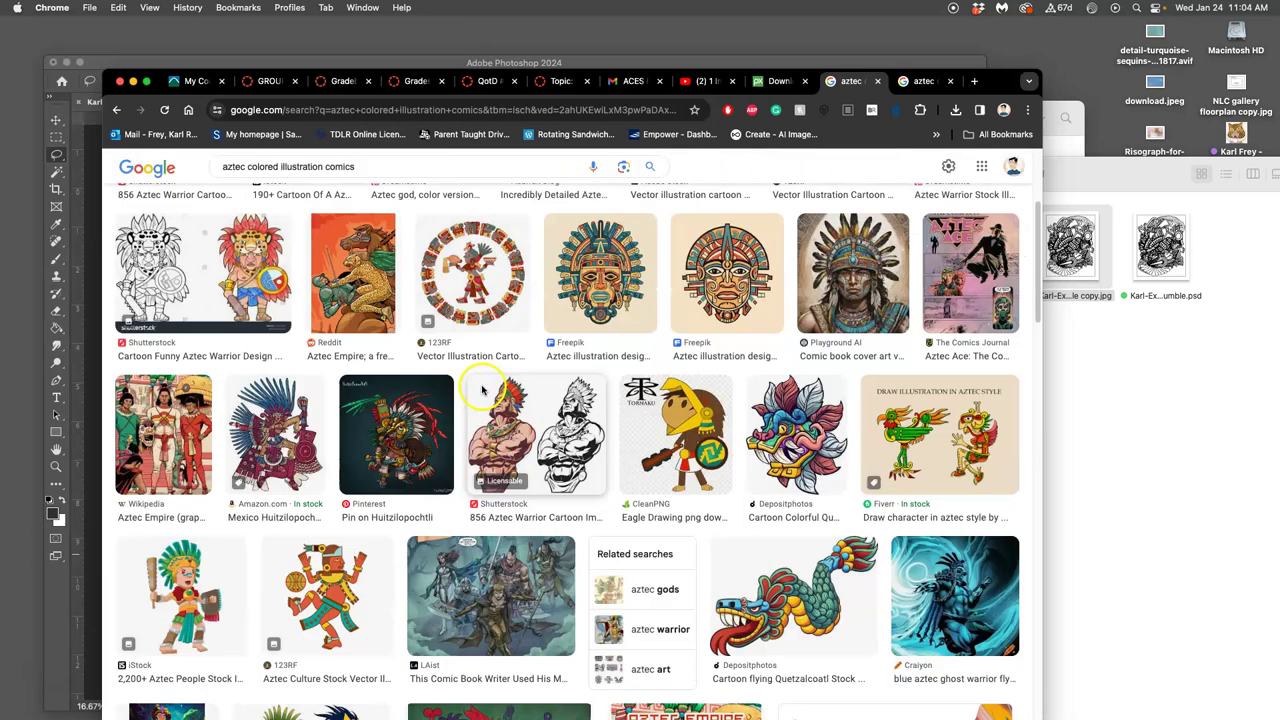
scroll(481, 390, down, 3)
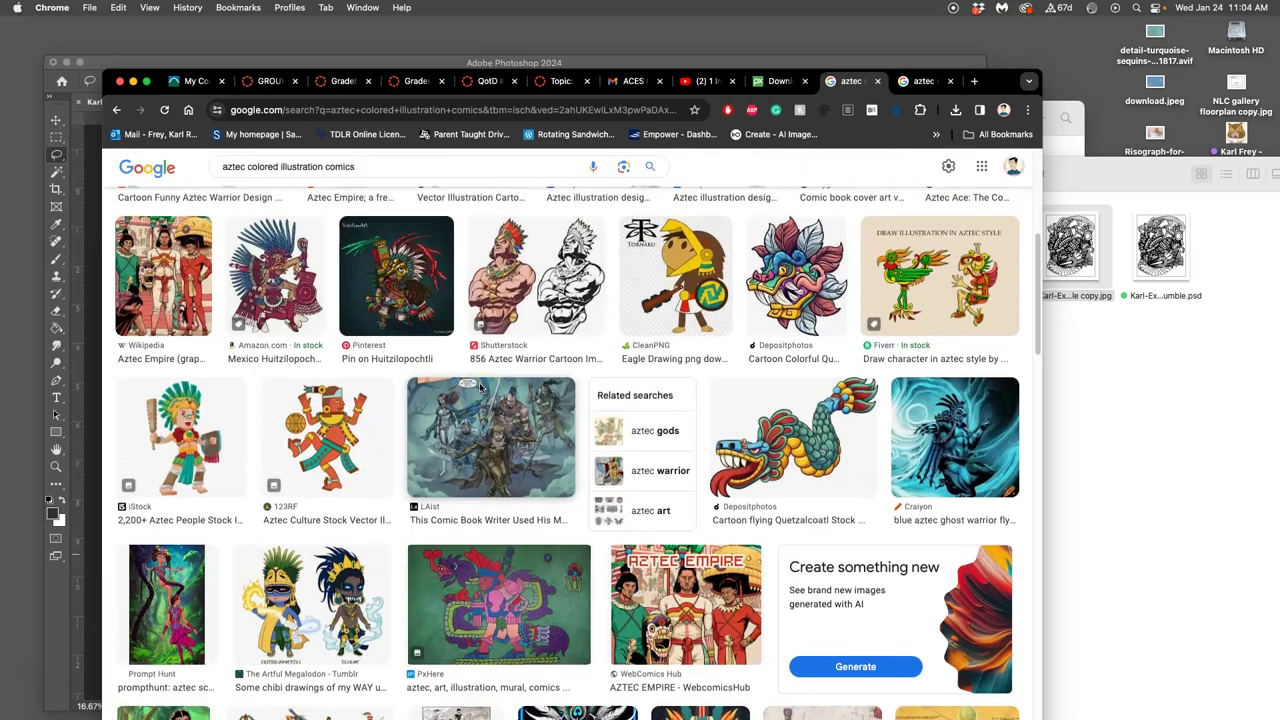
Open the Aztec mural image and the iStock Aztec cartoon image in new tabs
right_click(511, 600)
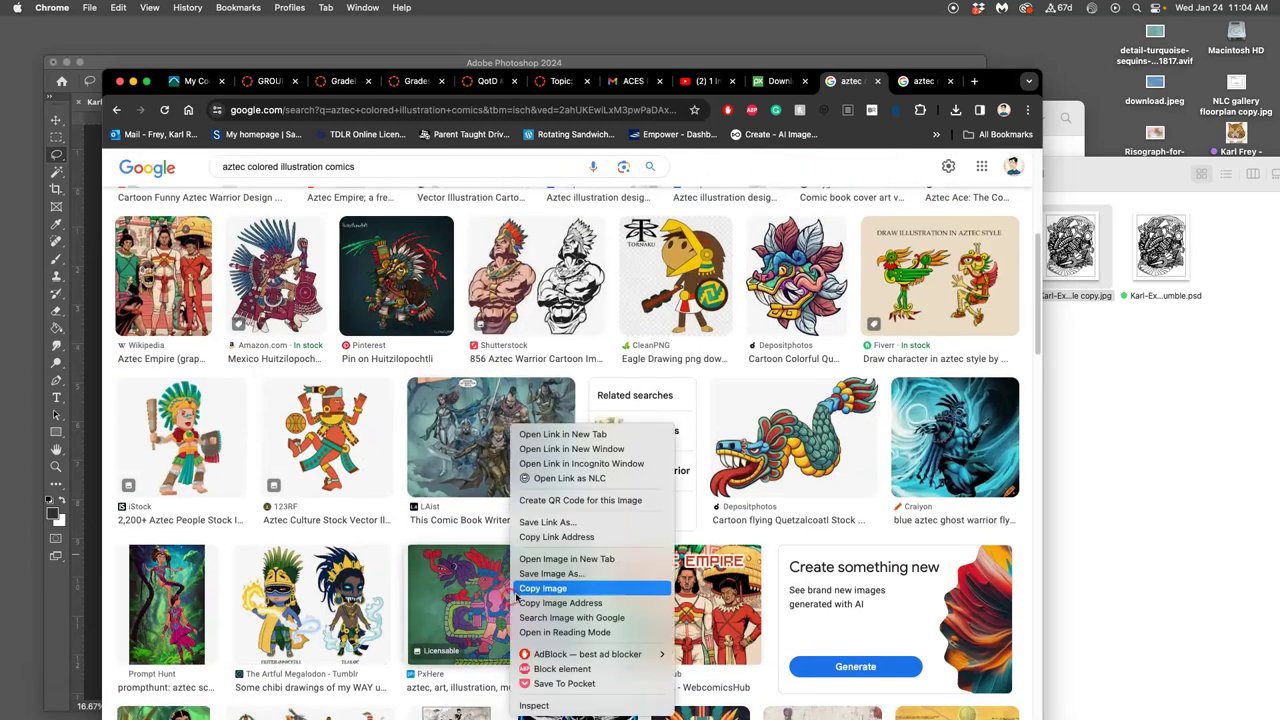
click(545, 425)
scroll(527, 533, down, 1)
scroll(527, 533, down, 15)
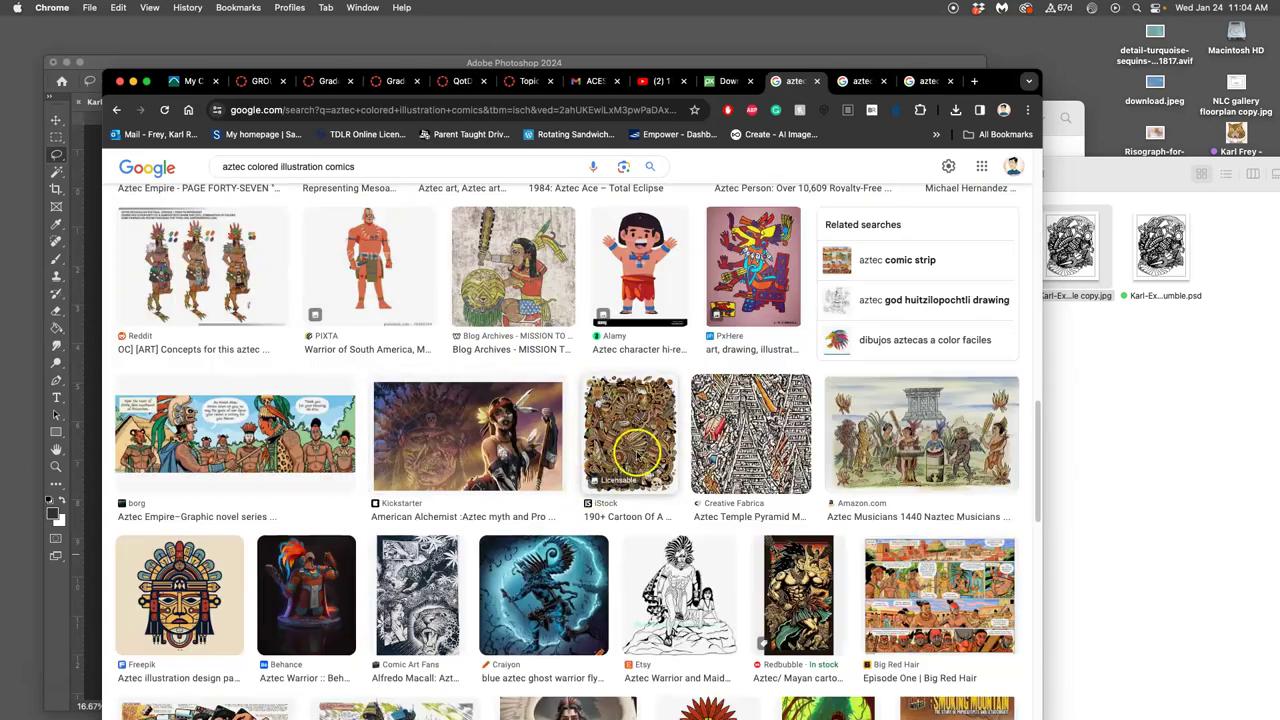
right_click(613, 420)
click(657, 435)
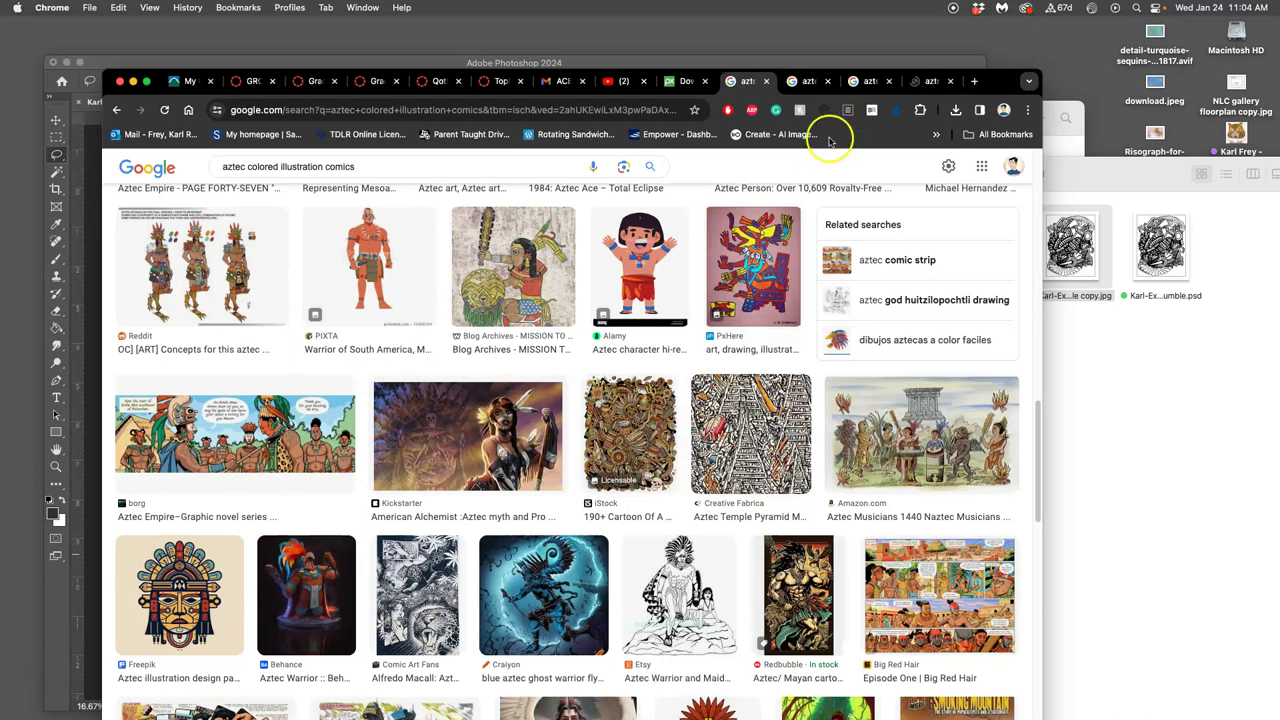
Save the fabric, mural and iStock doodle images into the Exercise #1 folder
click(810, 81)
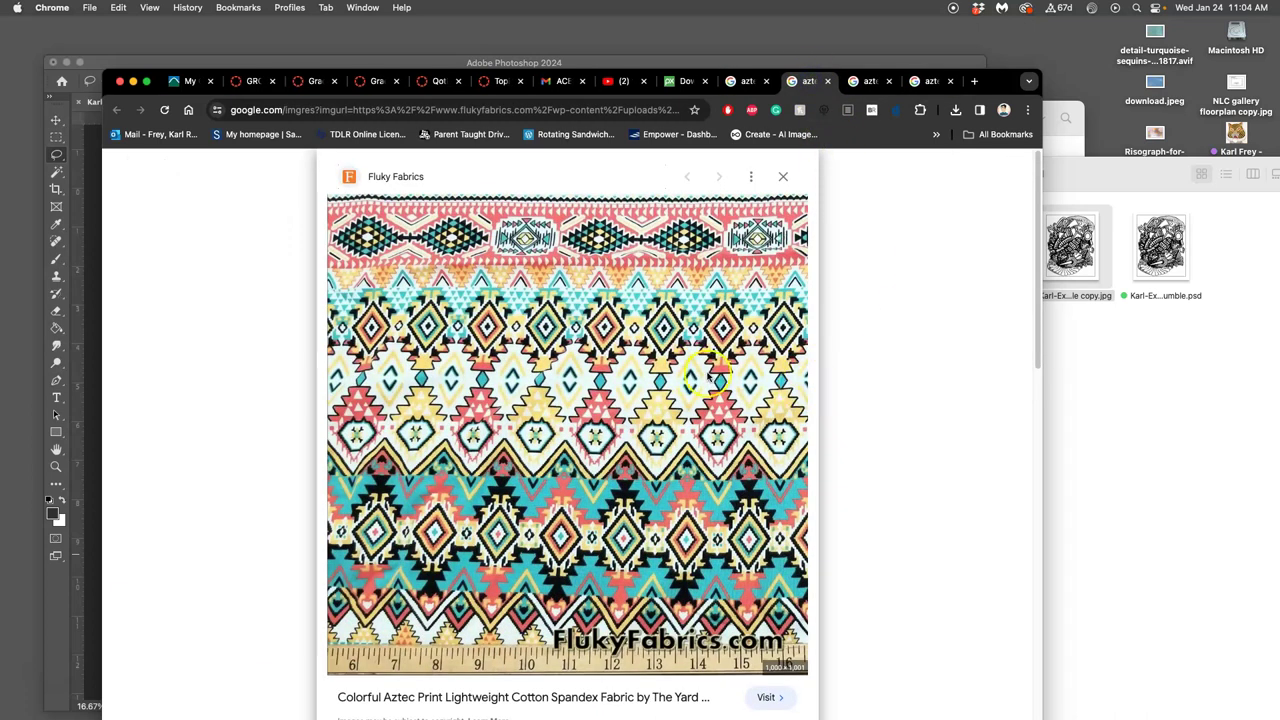
drag(710, 376, 1114, 409)
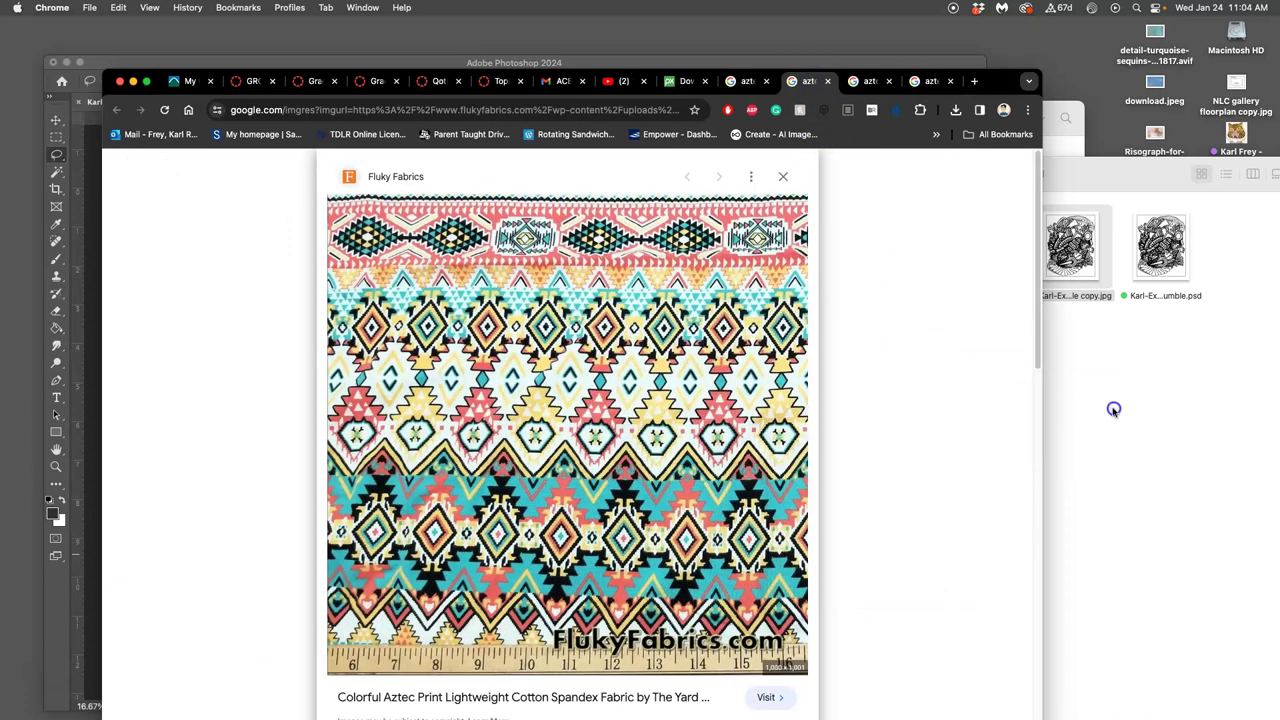
click(862, 81)
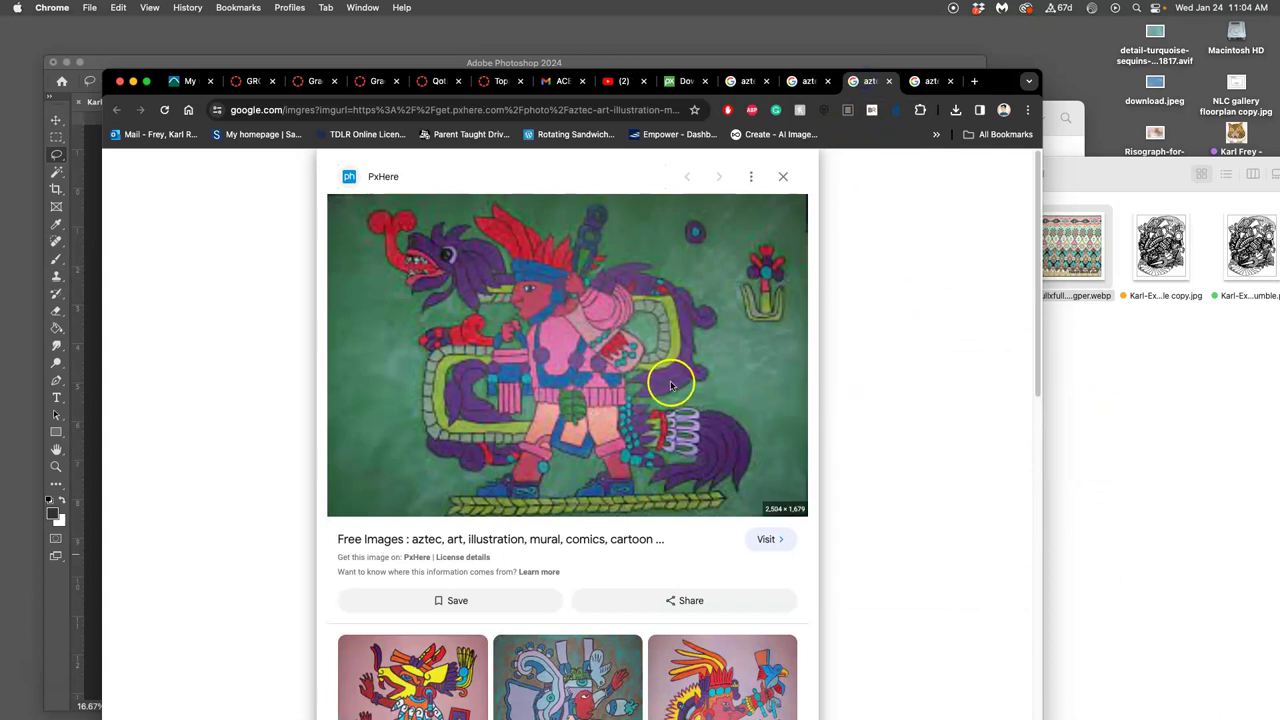
drag(671, 385, 1190, 402)
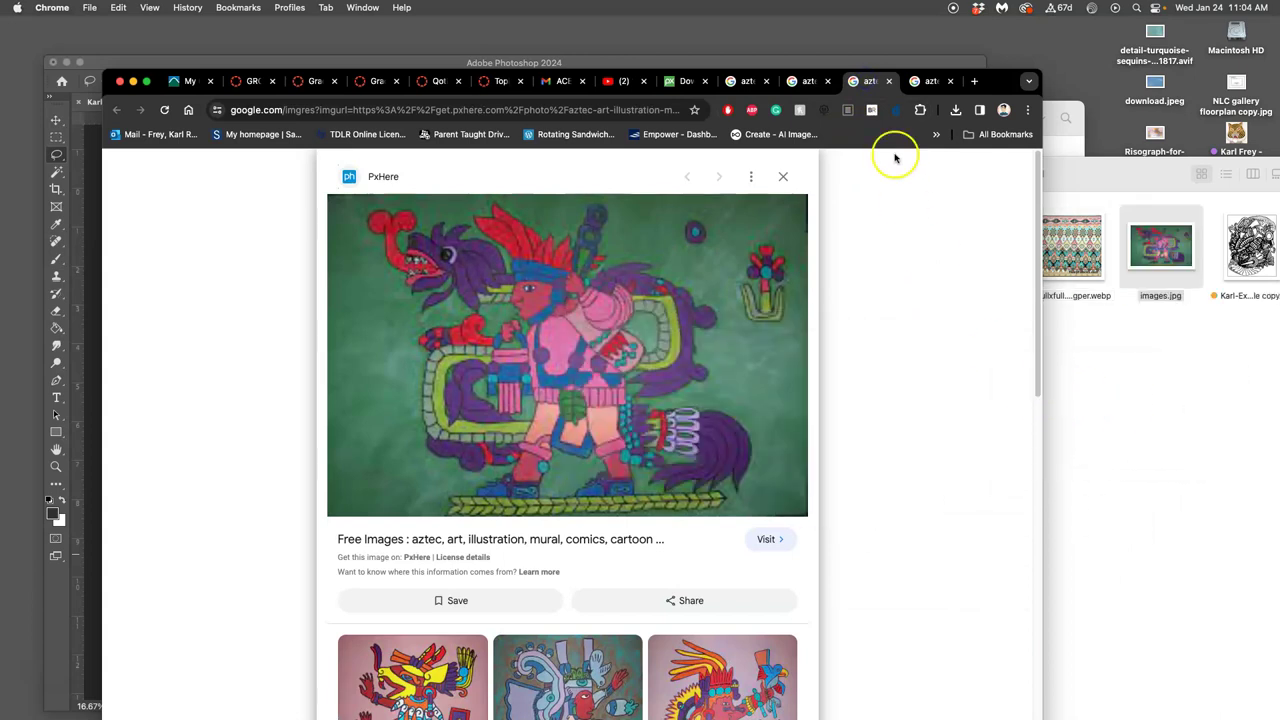
click(927, 81)
drag(584, 430, 1123, 480)
click(1094, 171)
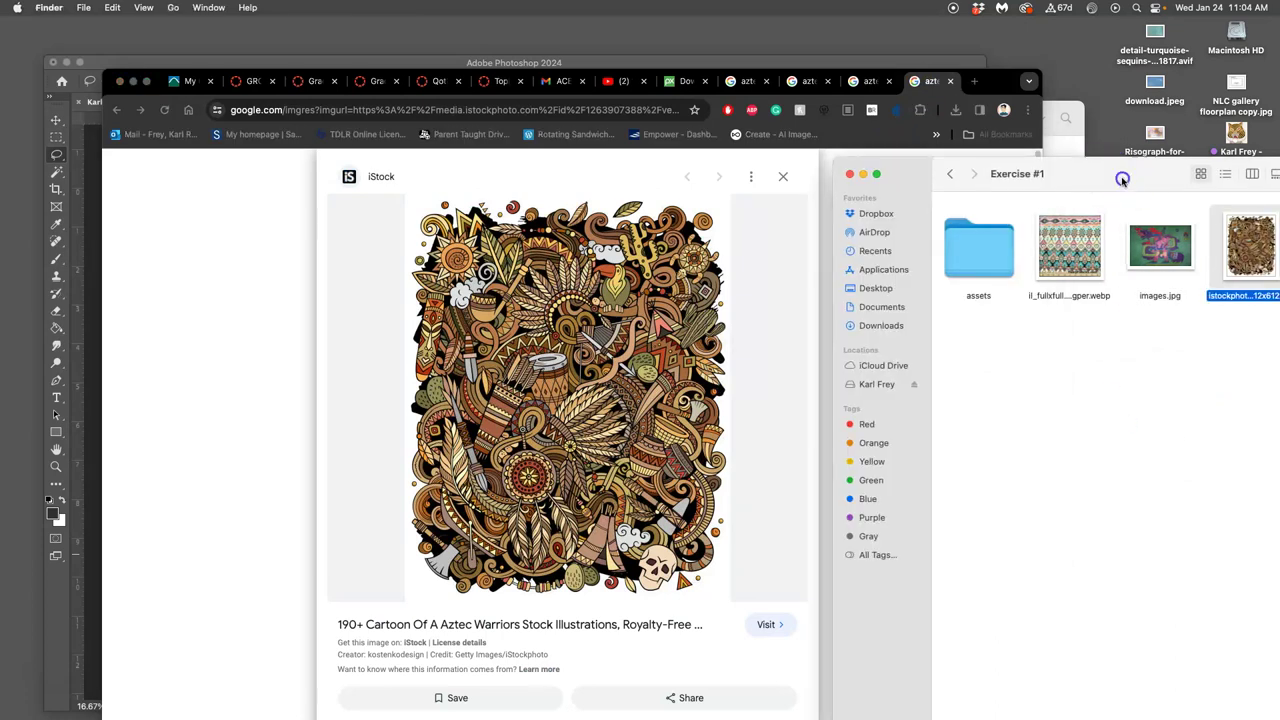
drag(1116, 180, 807, 204)
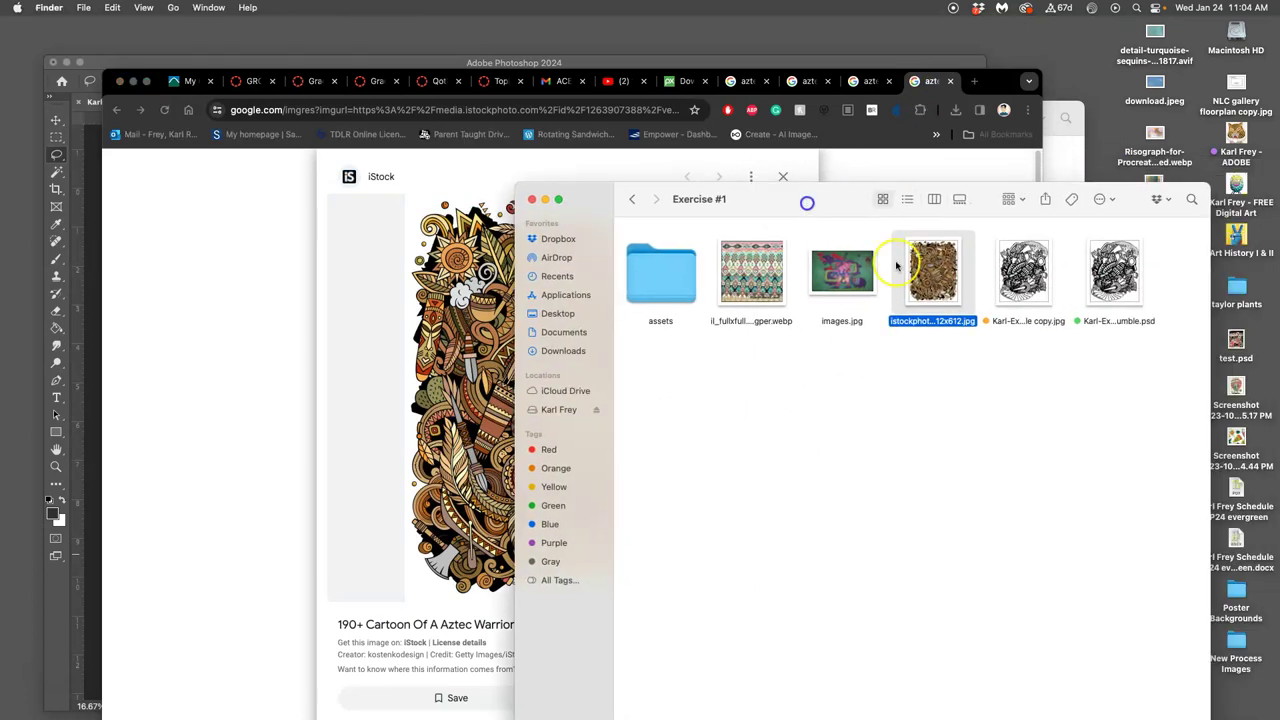
Place the fabric image into Aztec Jumble and enlarge it to about 74%
click(85, 141)
click(1016, 350)
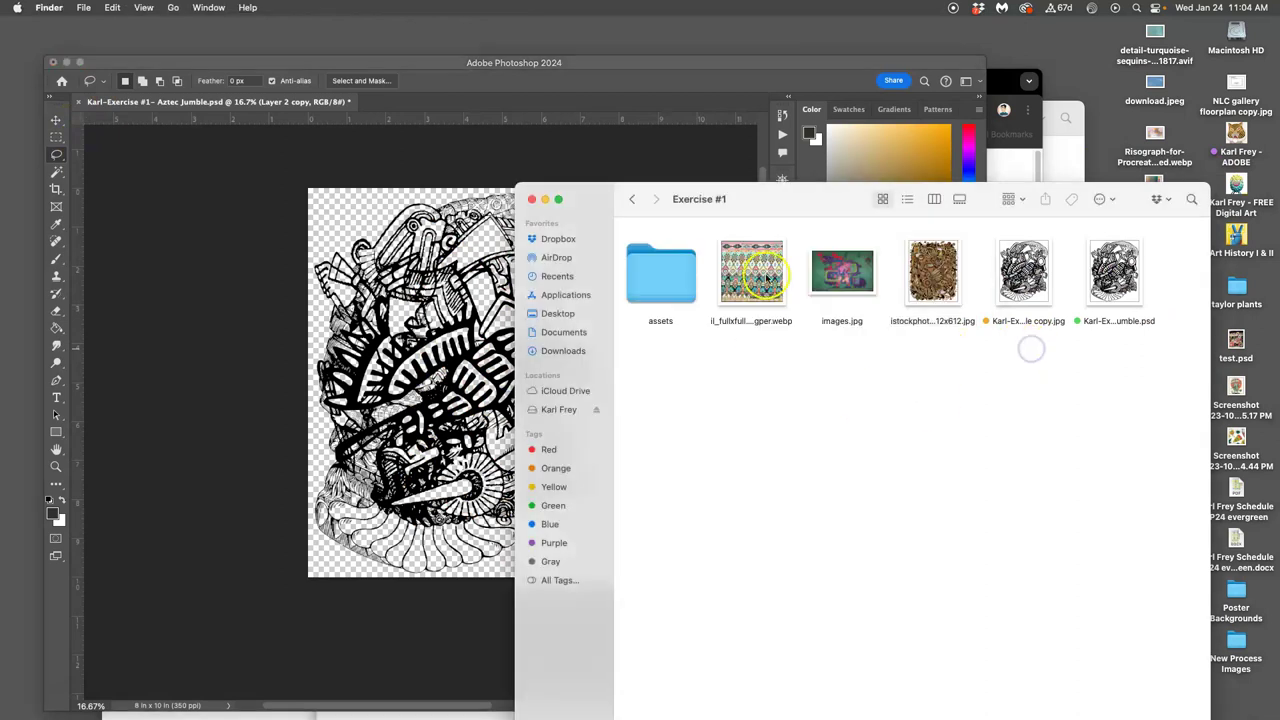
drag(751, 271, 405, 410)
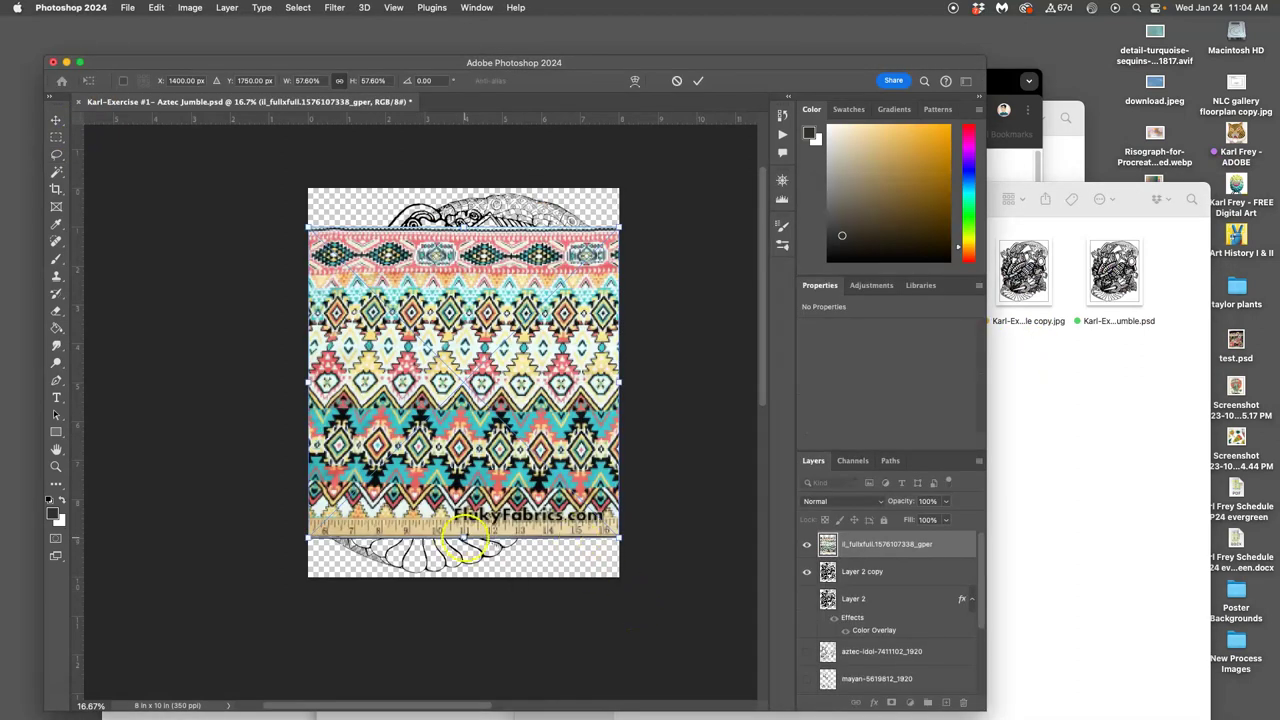
drag(463, 540, 463, 626)
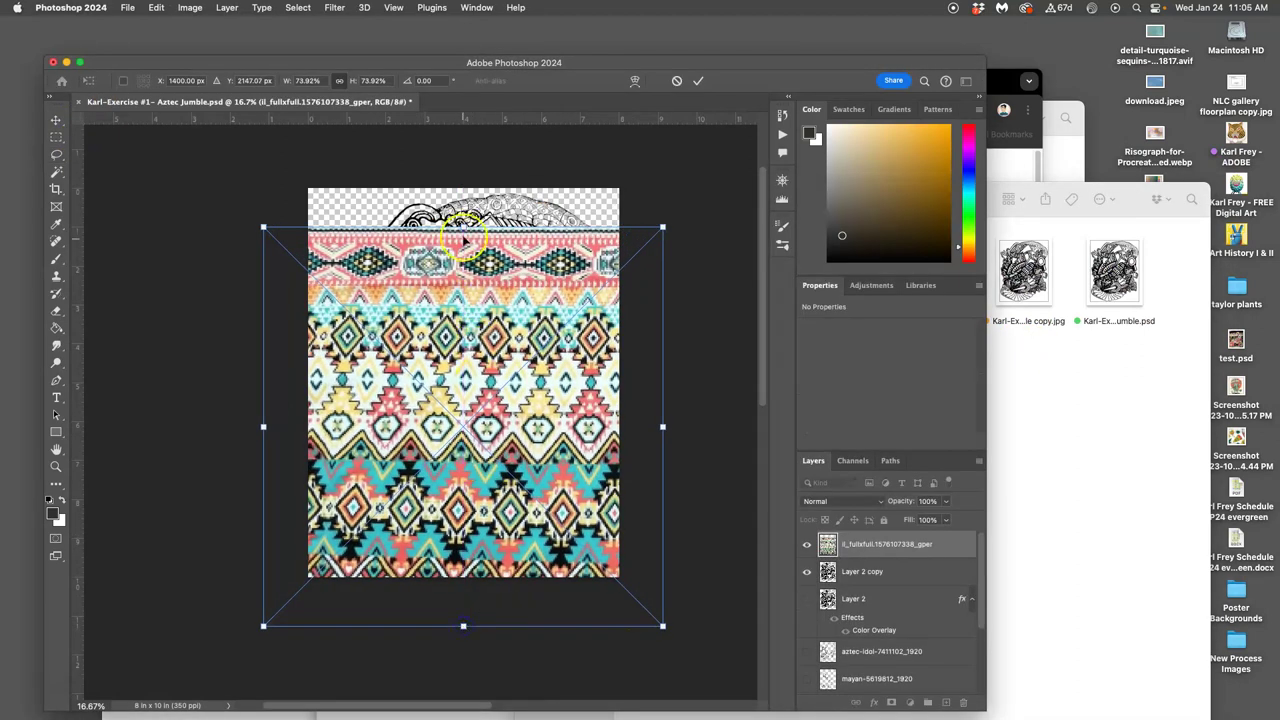
drag(463, 226, 463, 152)
key(l)
scroll(591, 486, down, 5)
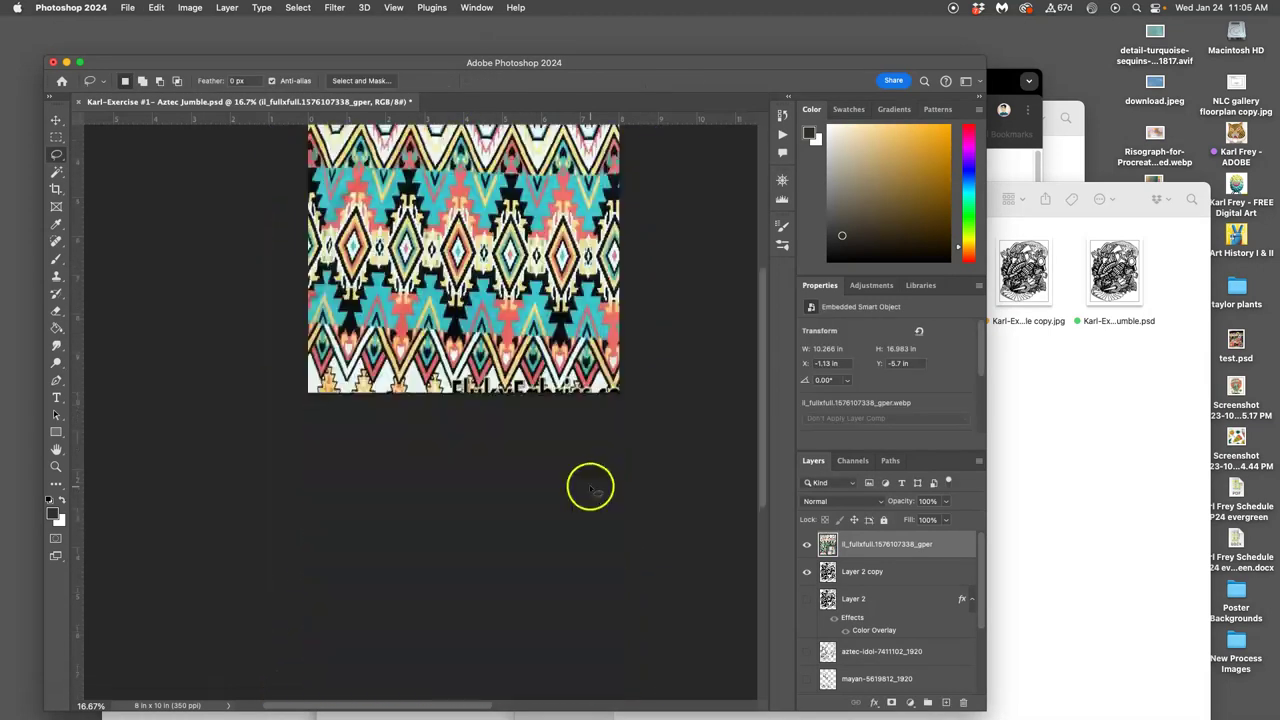
Place images.jpg, stretch it to cover the canvas, and cancel an attempted 48° rotation
click(1125, 424)
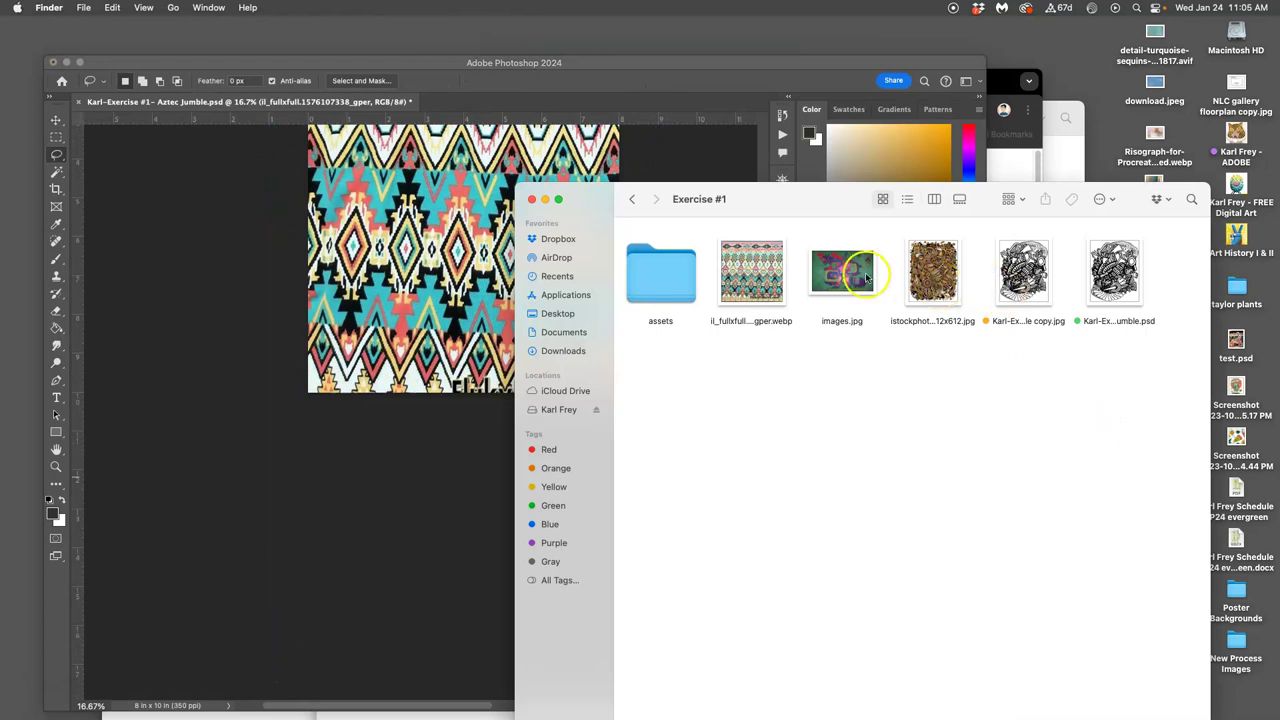
drag(864, 278, 470, 326)
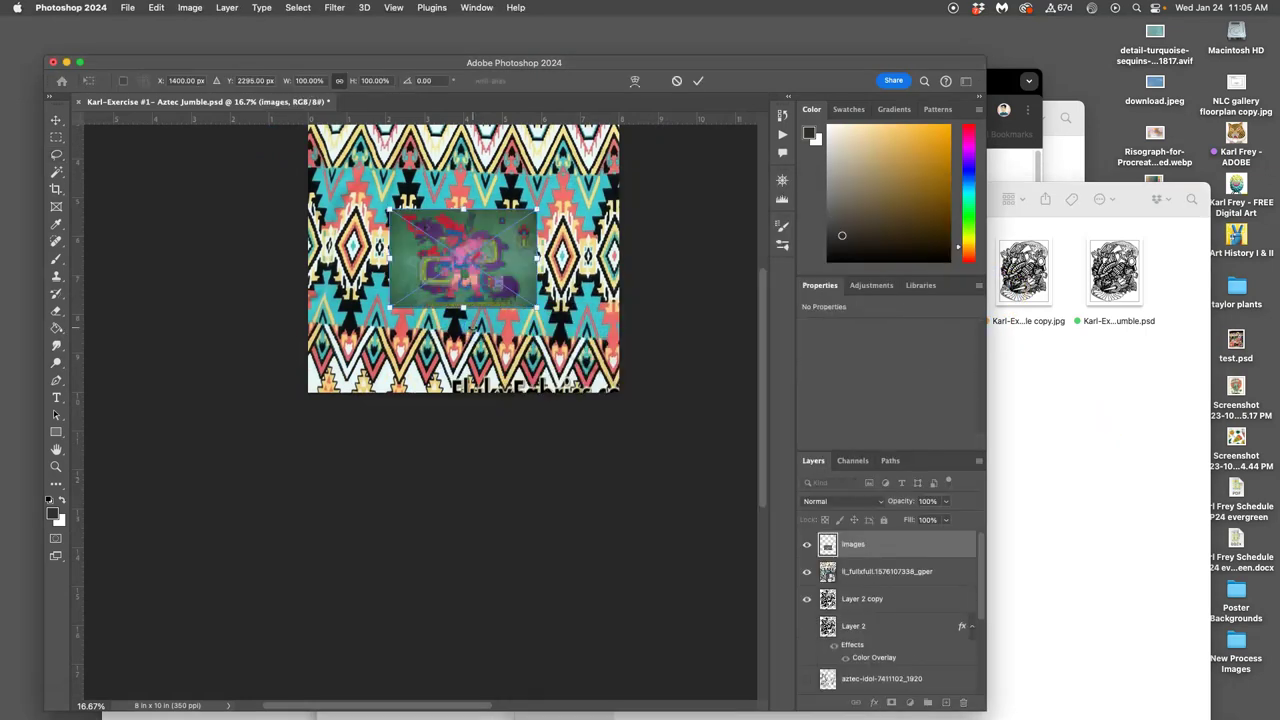
key(super+minus)
key(super+minus)
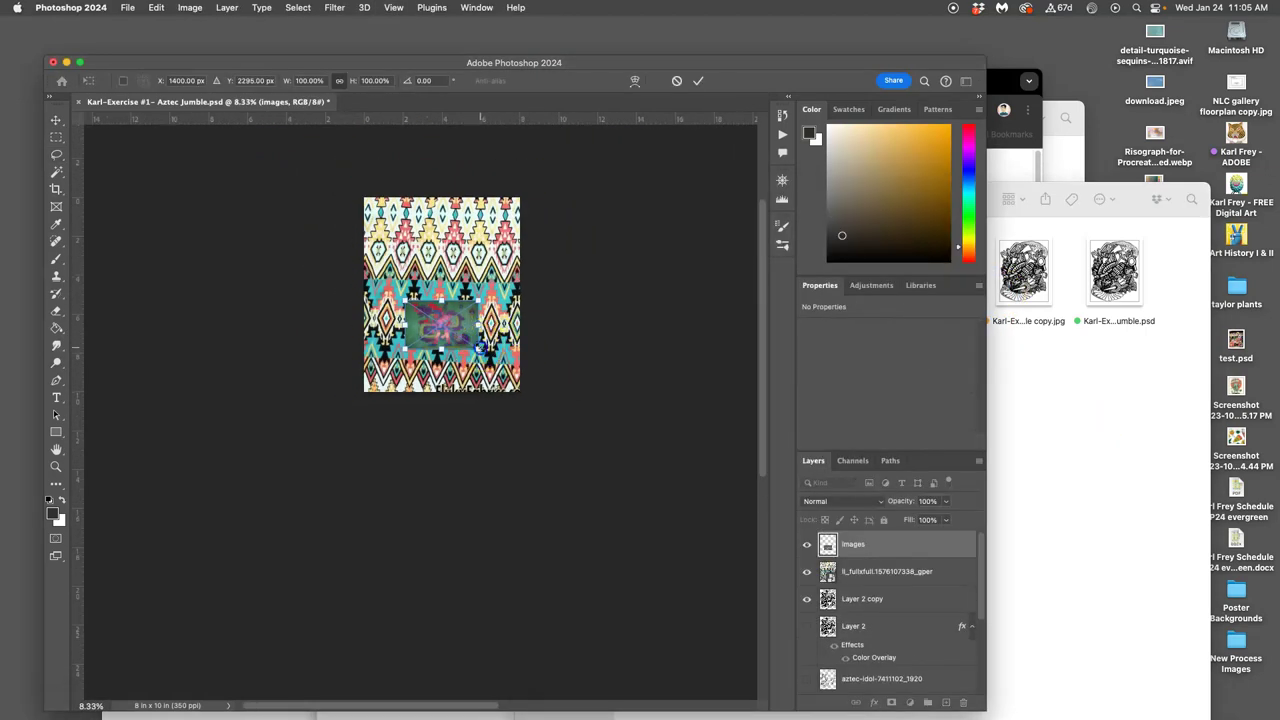
drag(480, 347, 582, 428)
drag(441, 228, 443, 163)
key(Return)
key(l)
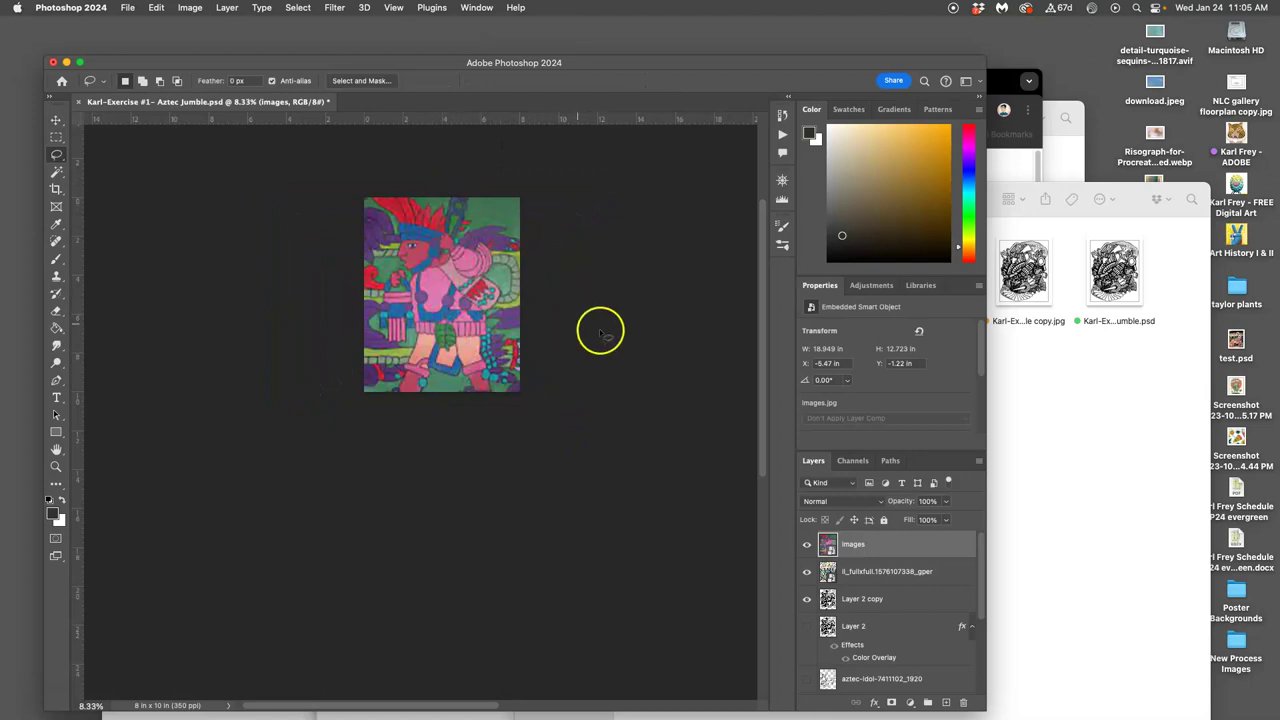
key(ctrl+t)
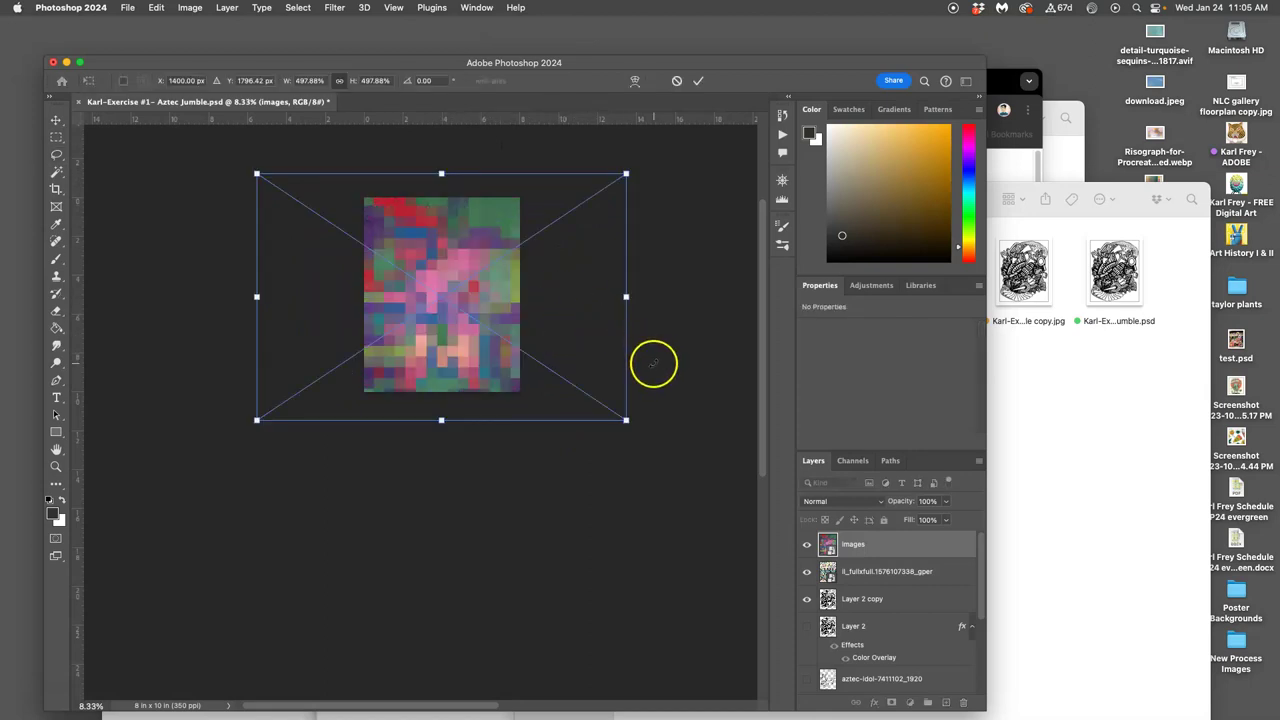
drag(654, 363, 535, 506)
key(Escape)
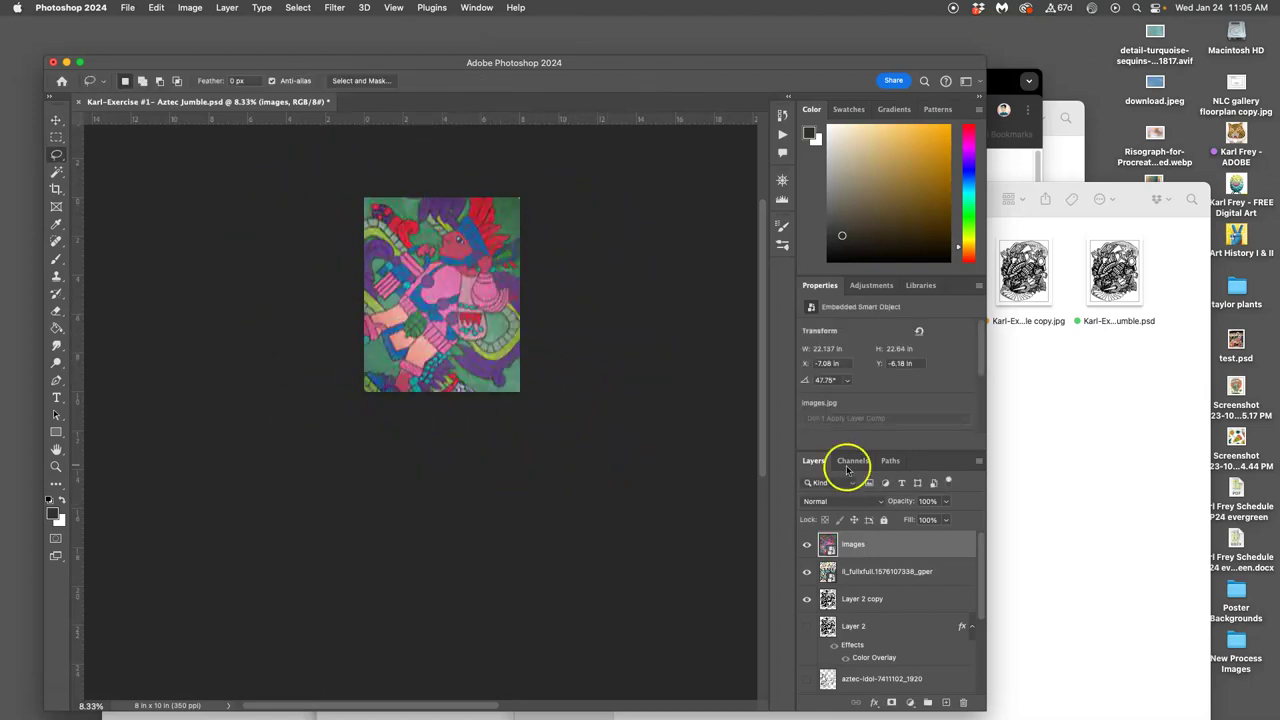
Place the istockphoto doodle image and enlarge it to fill the canvas
click(1120, 368)
drag(933, 272, 528, 402)
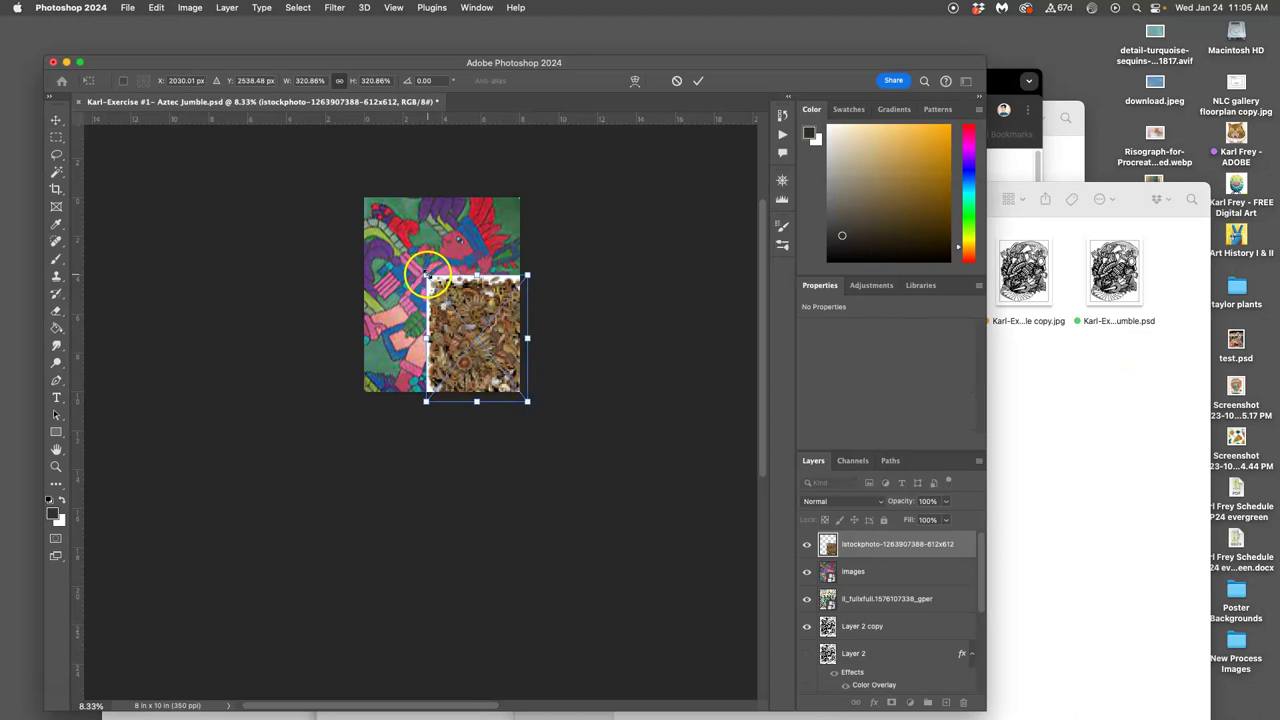
drag(426, 276, 364, 198)
key(Return)
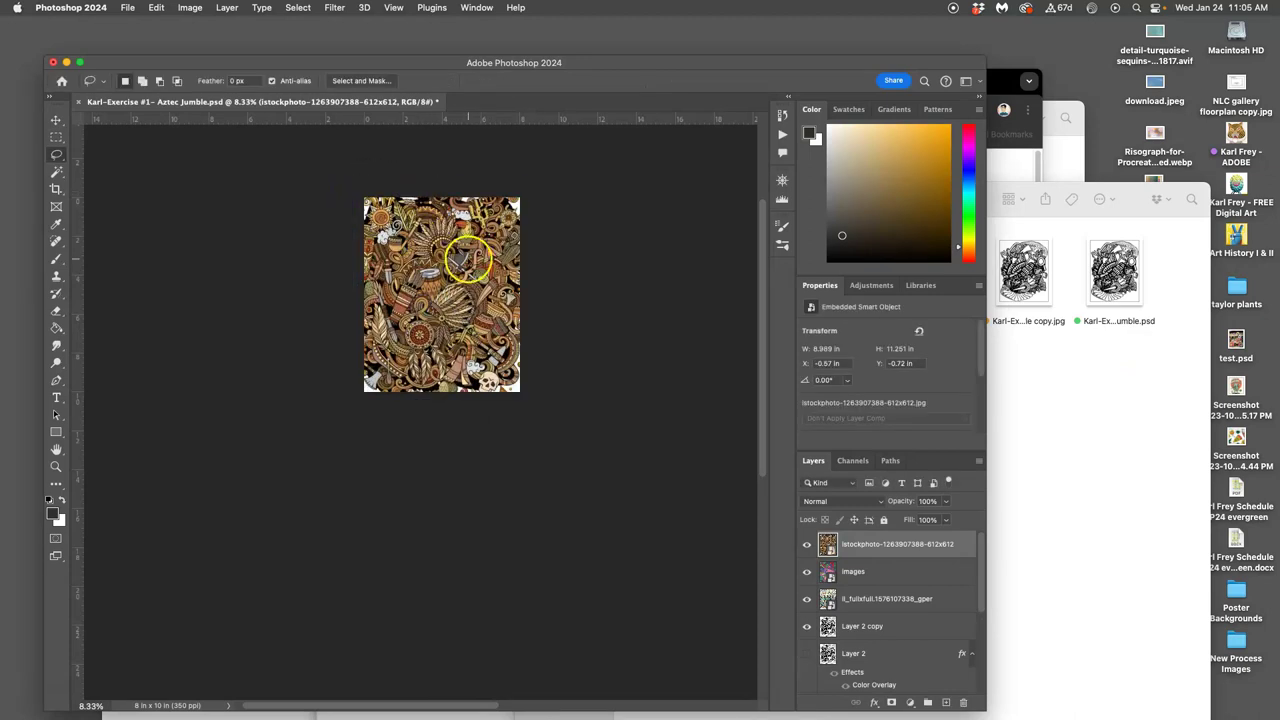
Set the istockphoto doodle layer to 72% opacity with Vivid Light blending
key(super+equal)
scroll(489, 263, up, 5)
scroll(489, 263, down, 5)
scroll(487, 265, up, 2)
click(941, 548)
click(947, 502)
drag(920, 518, 911, 517)
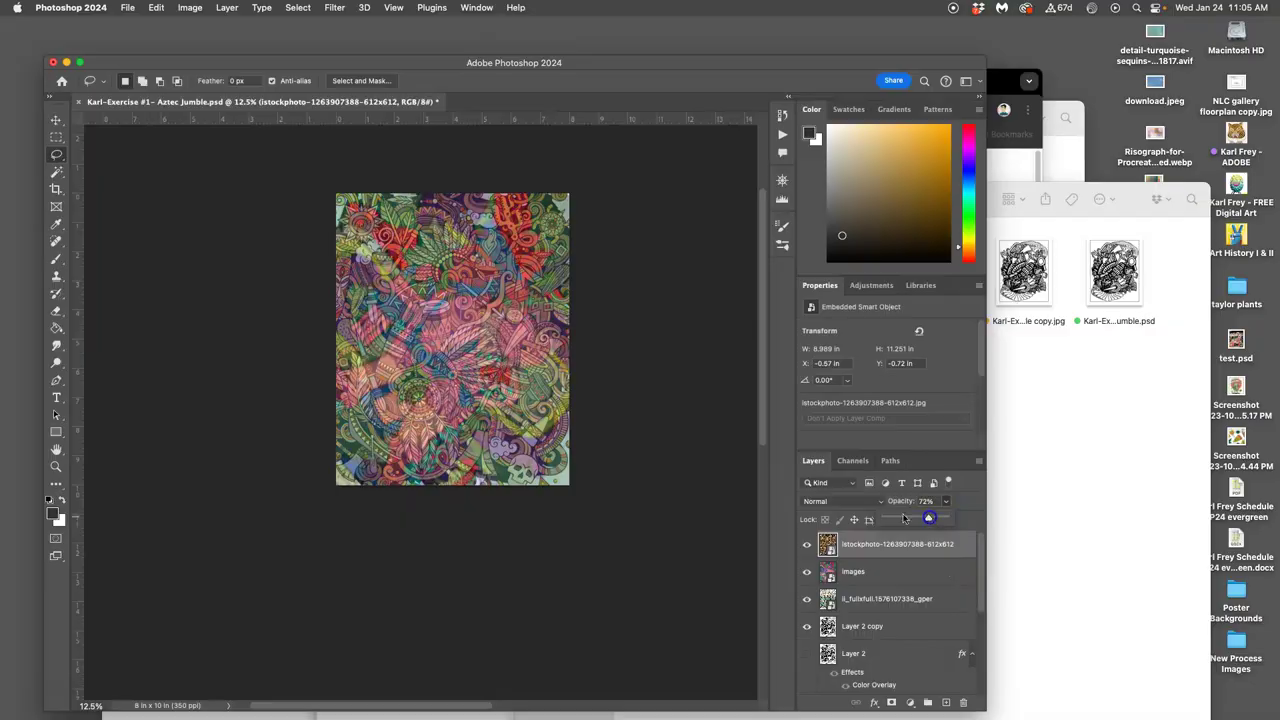
click(840, 501)
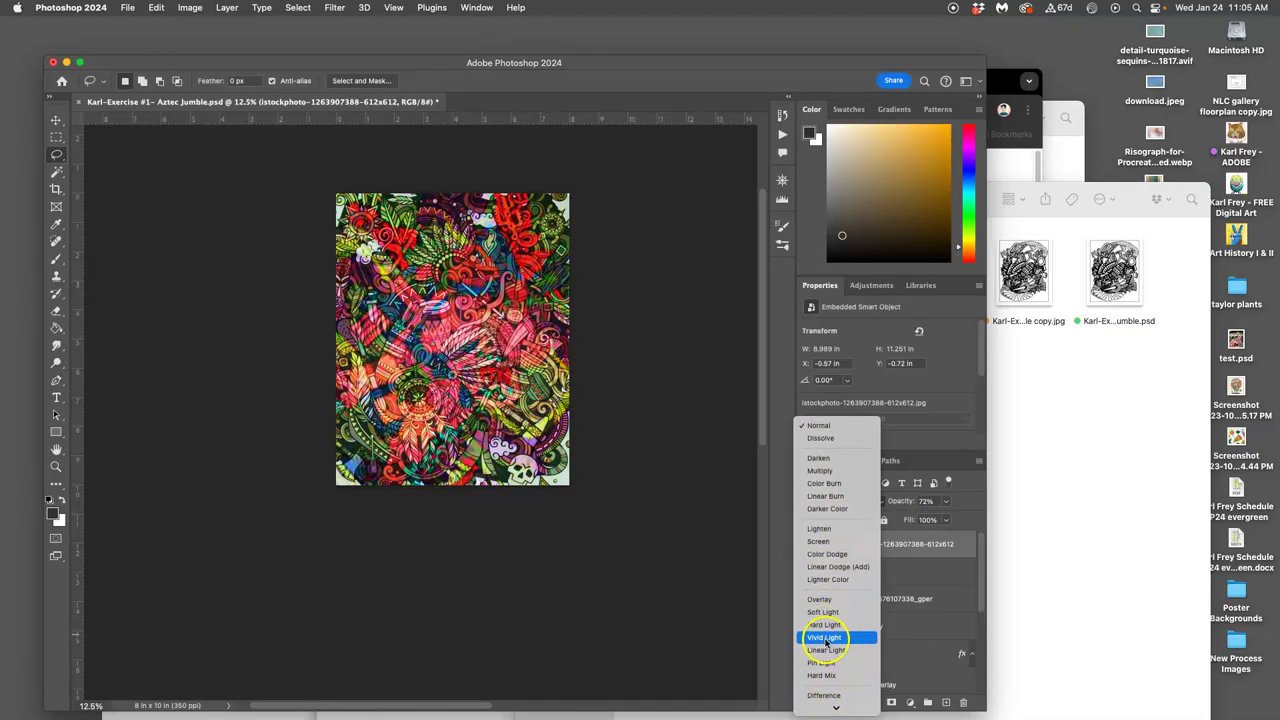
click(825, 641)
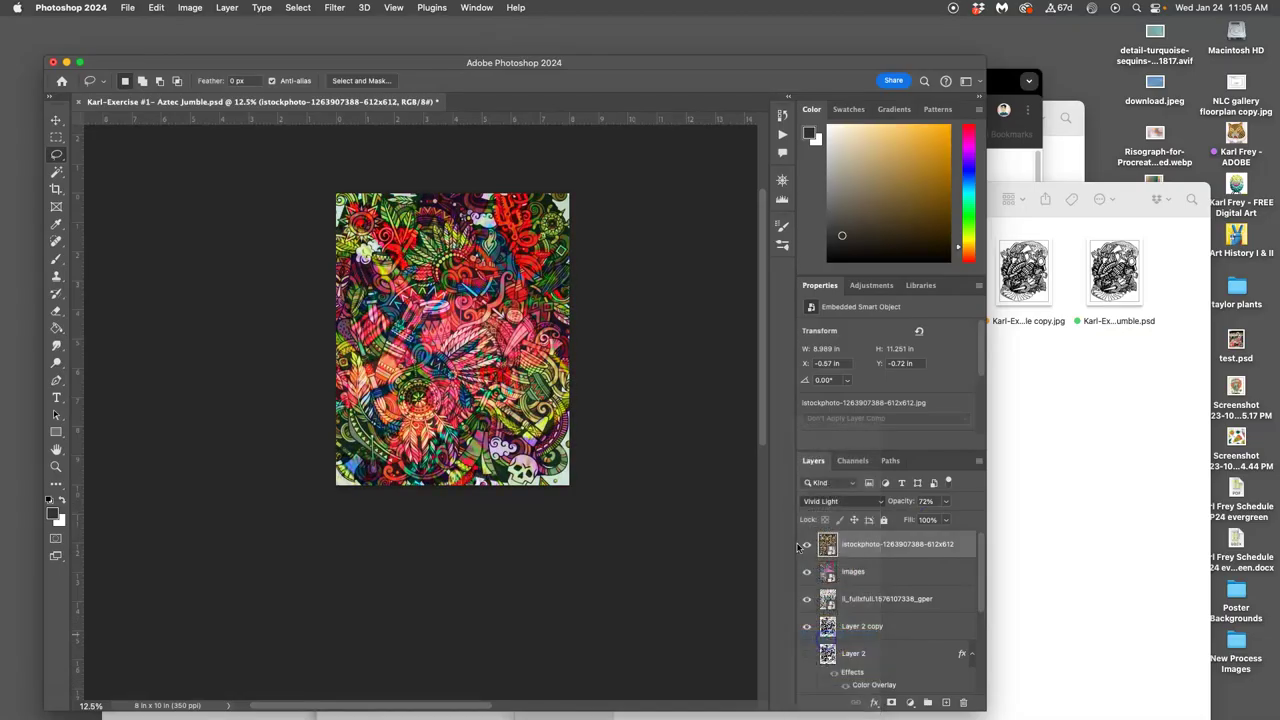
Lower the images layer opacity to 86%
click(854, 575)
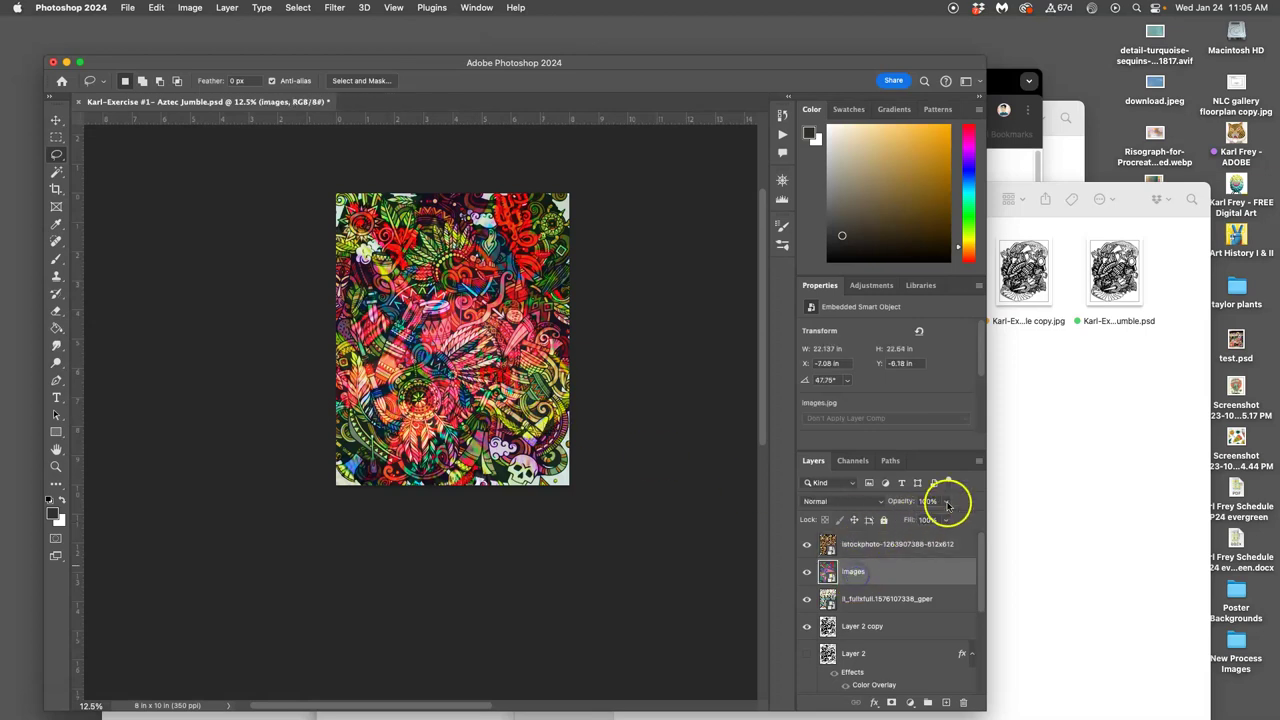
click(945, 501)
drag(925, 519, 926, 520)
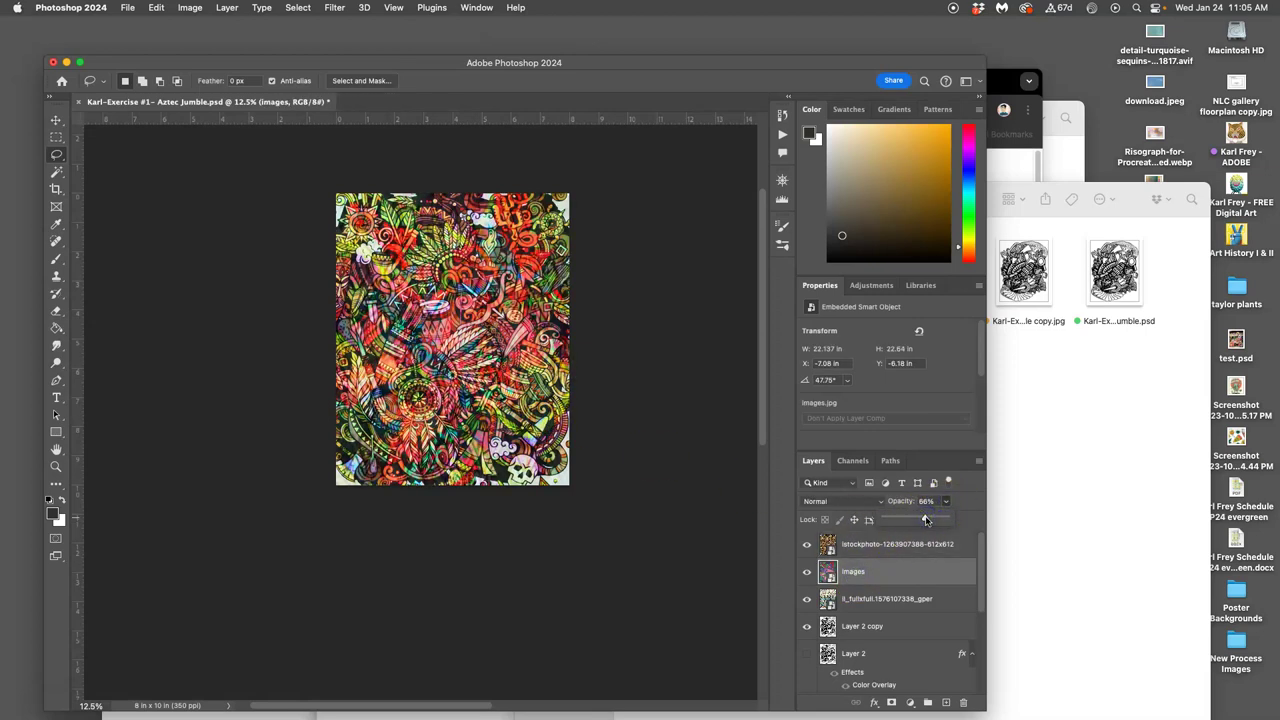
click(879, 598)
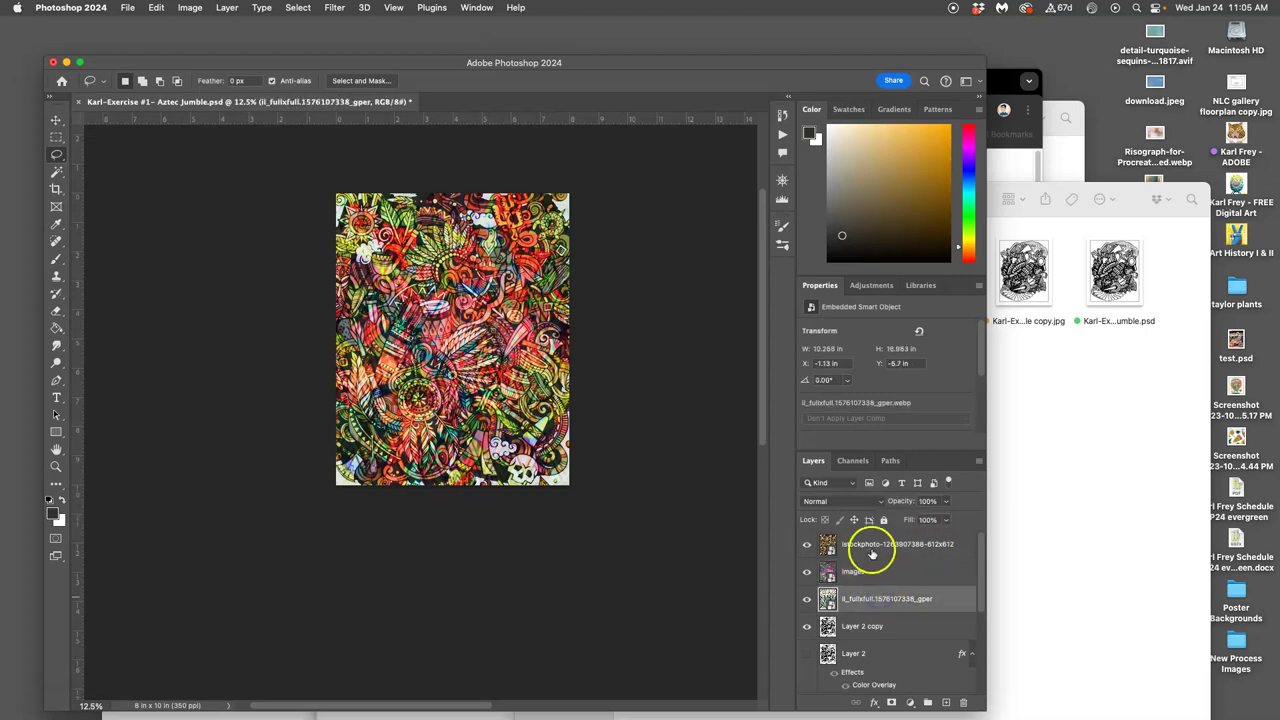
Merge the istockphoto, images and ll_fullxfull layers into one layer and check the result
shift+click(871, 548)
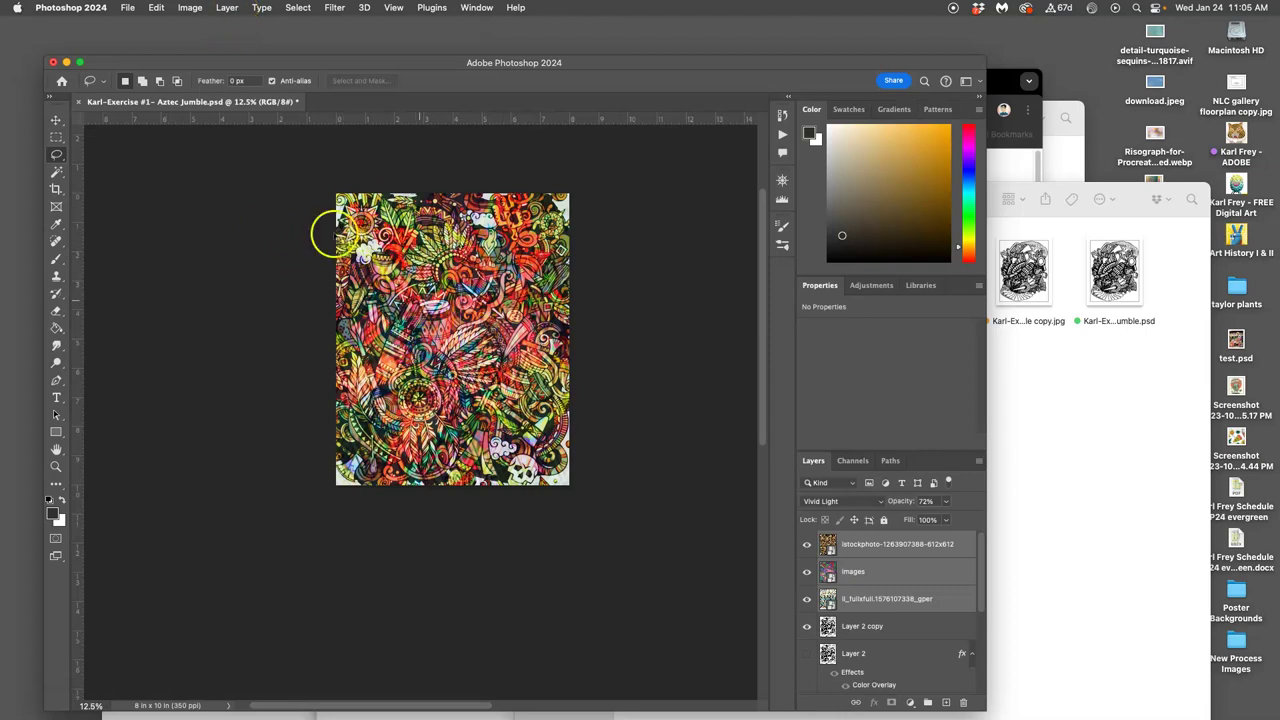
click(227, 8)
click(279, 486)
click(806, 546)
click(806, 548)
key(super+plus)
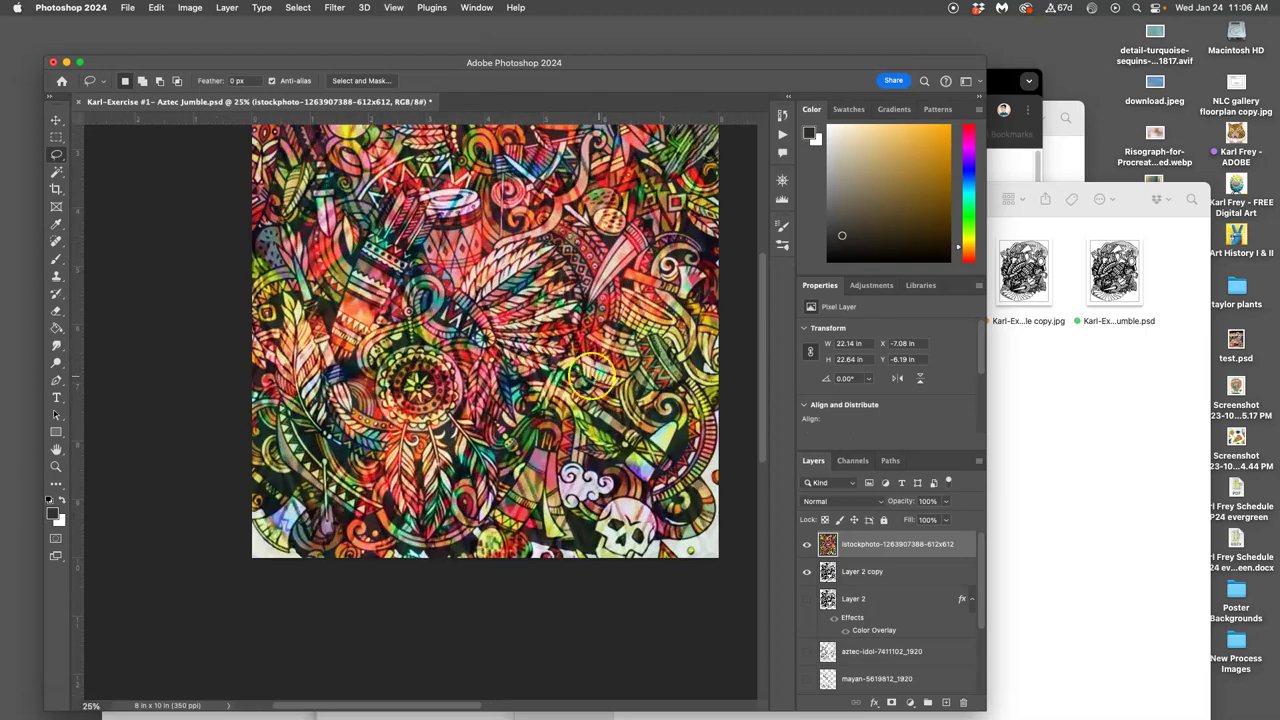
scroll(558, 358, up, 3)
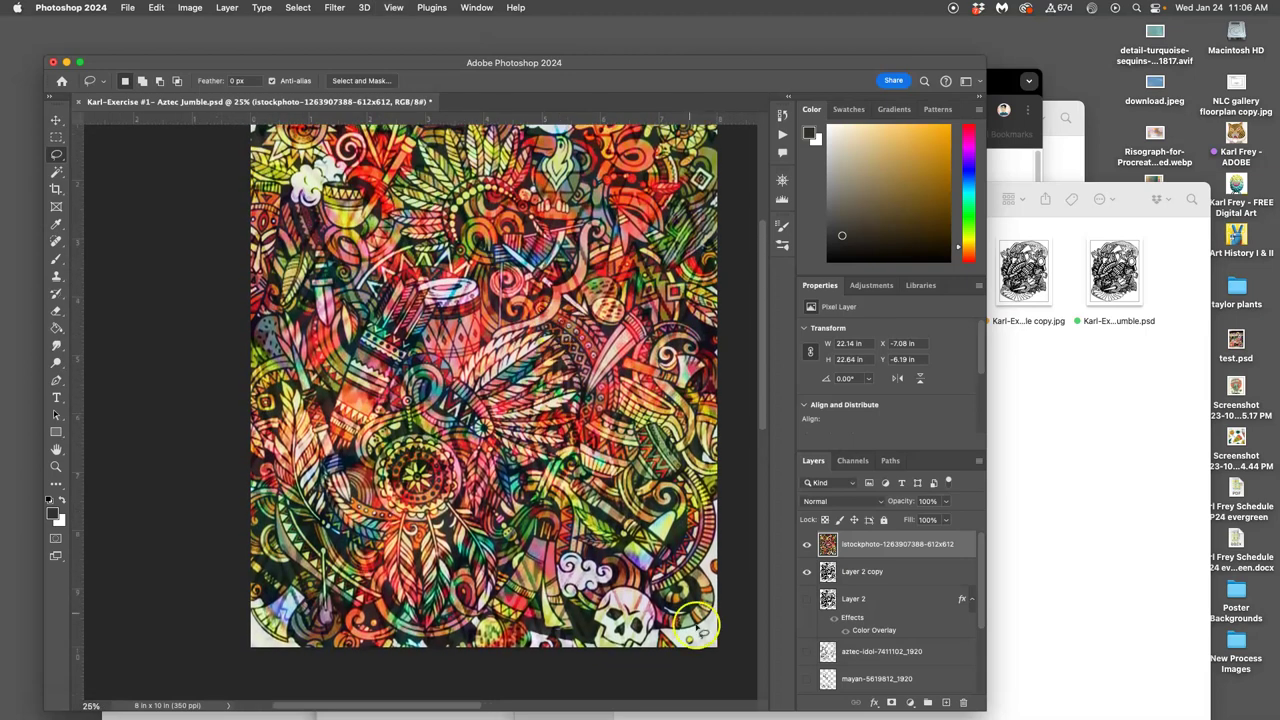
Hide the merged colour layer, choose the Magic Wand, and target Layer 2 copy
key(super+minus)
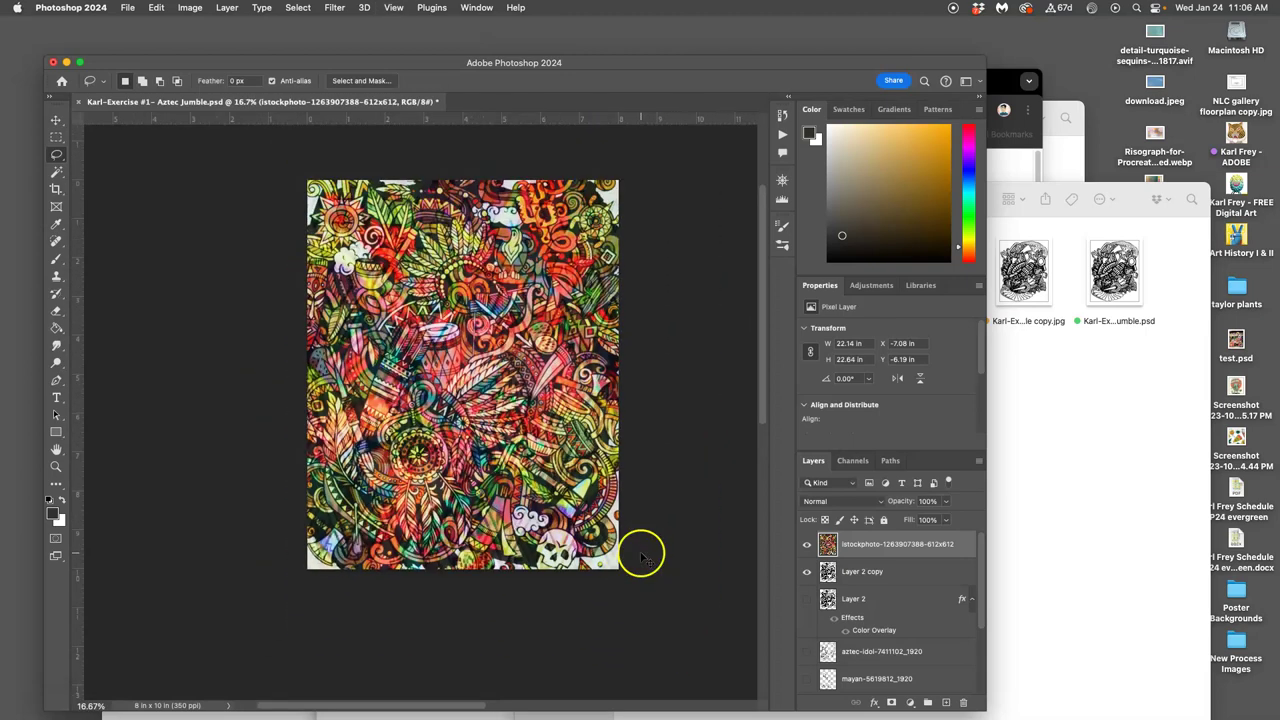
click(807, 546)
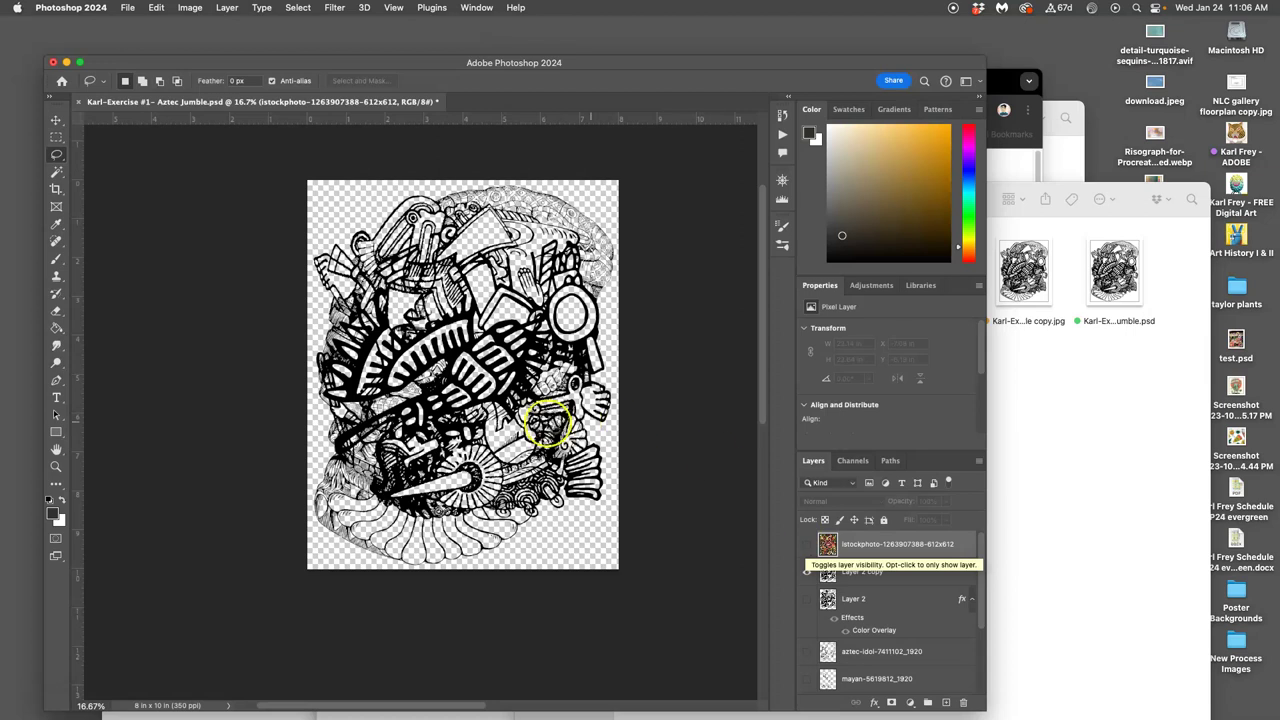
click(808, 546)
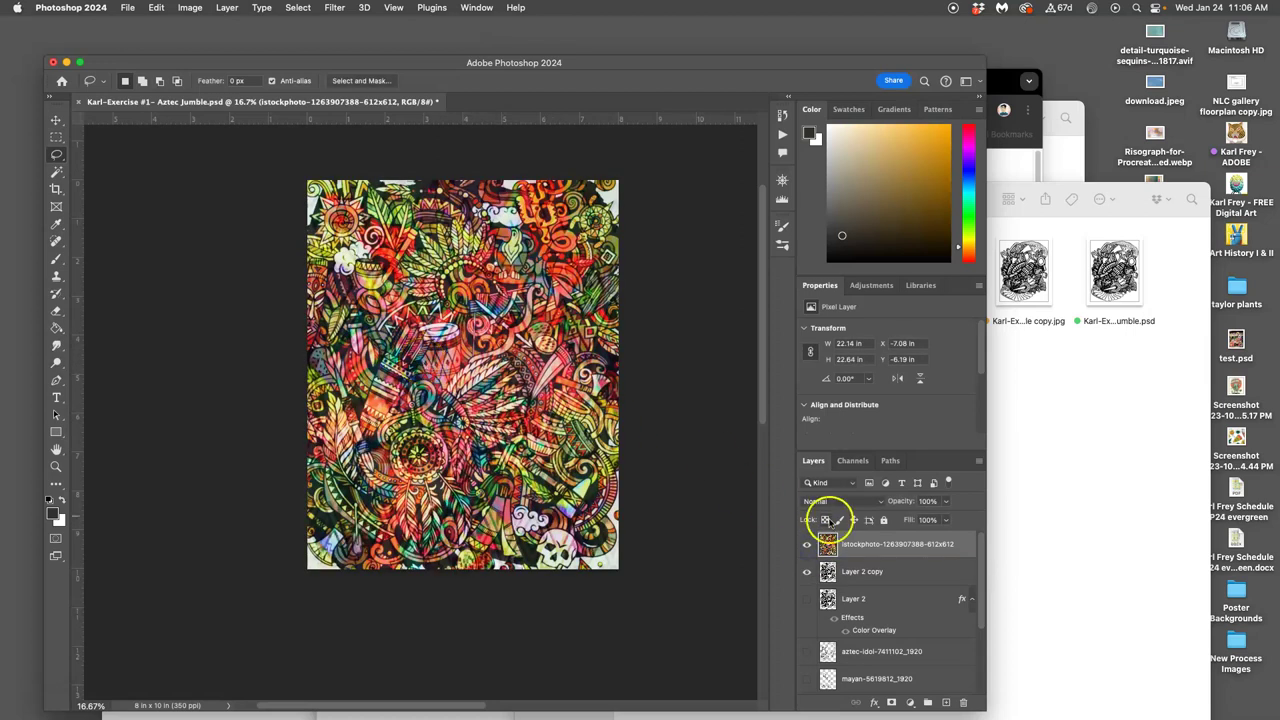
click(807, 544)
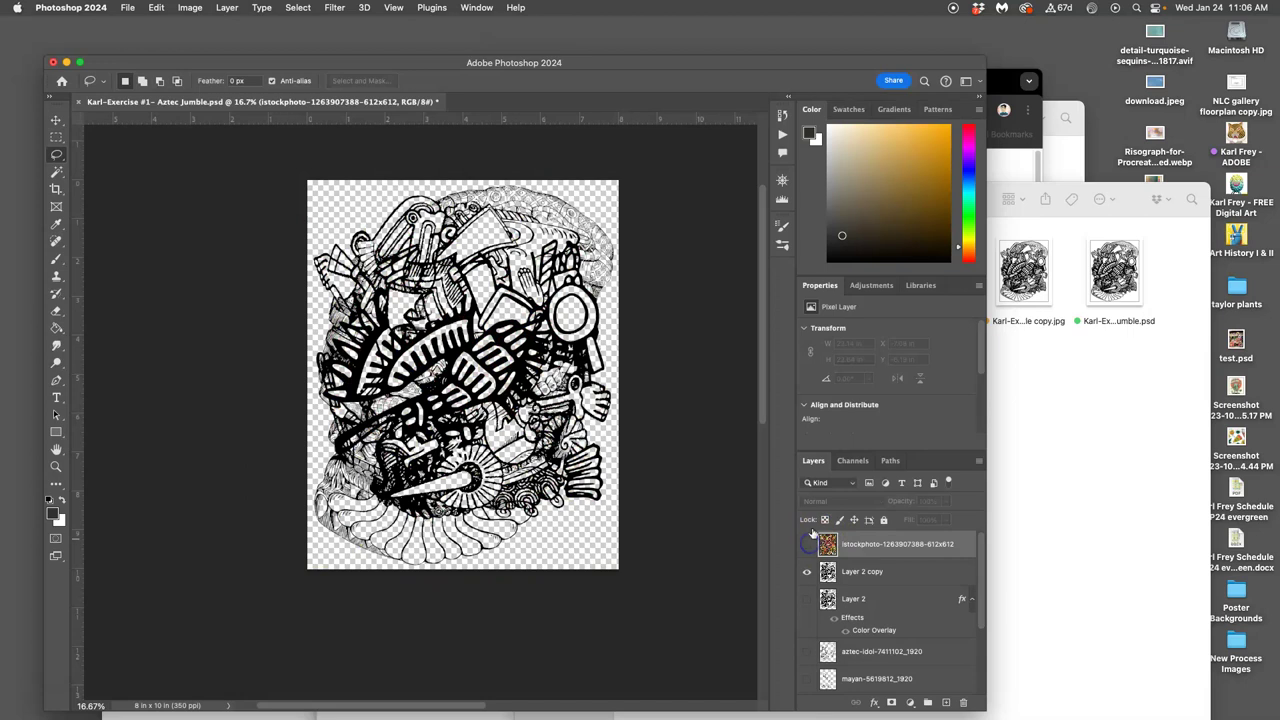
click(57, 173)
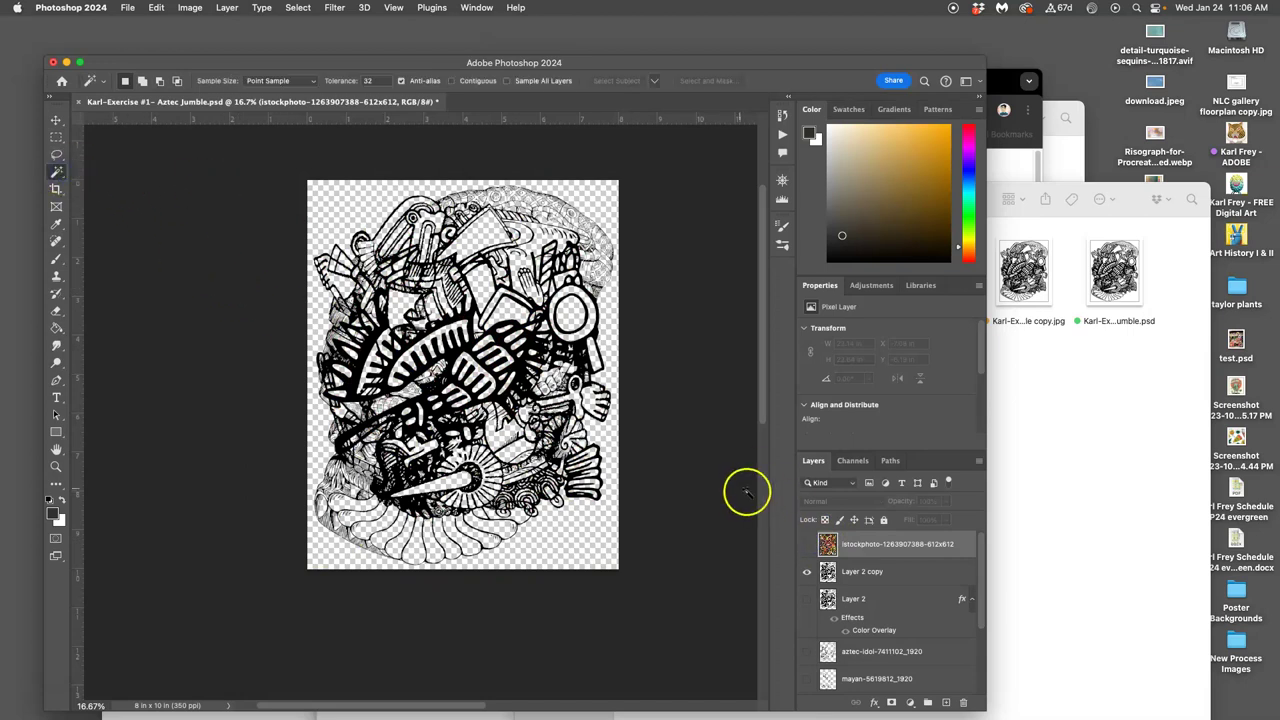
click(915, 576)
click(808, 571)
click(809, 572)
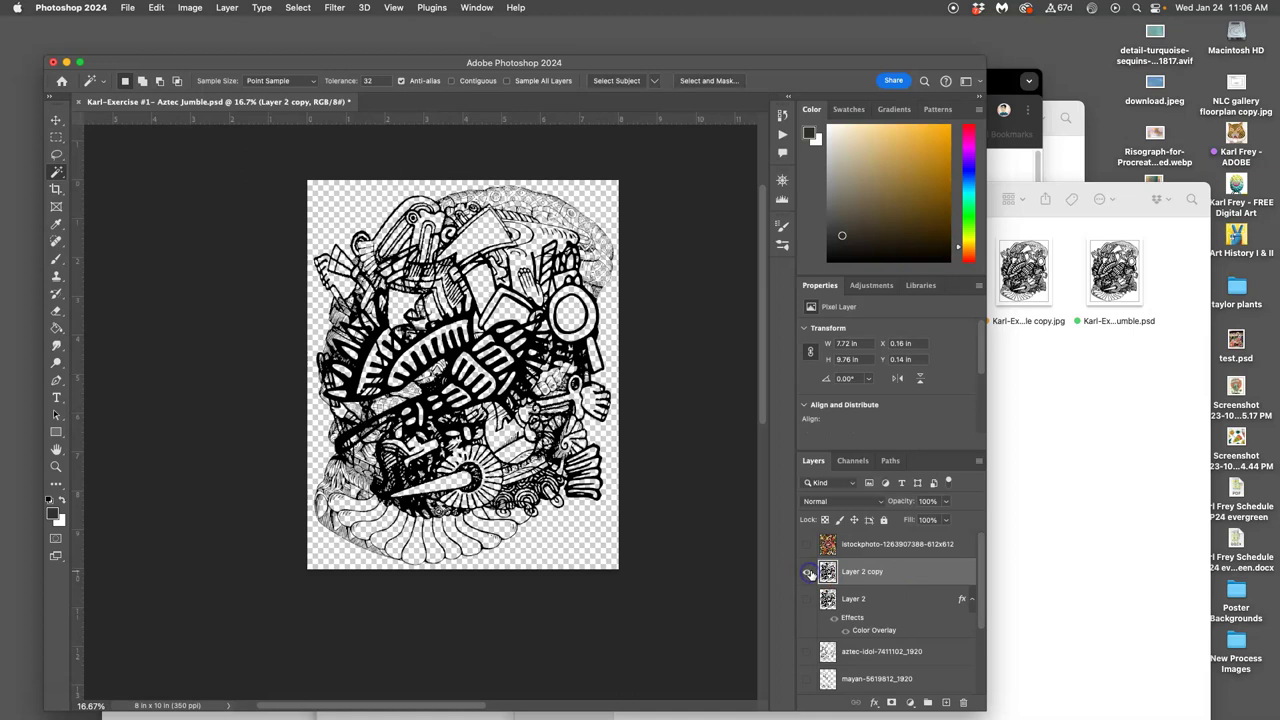
Magic-wand the transparent area around the line art, hide Layer 2 copy, show the colour layer
click(368, 205)
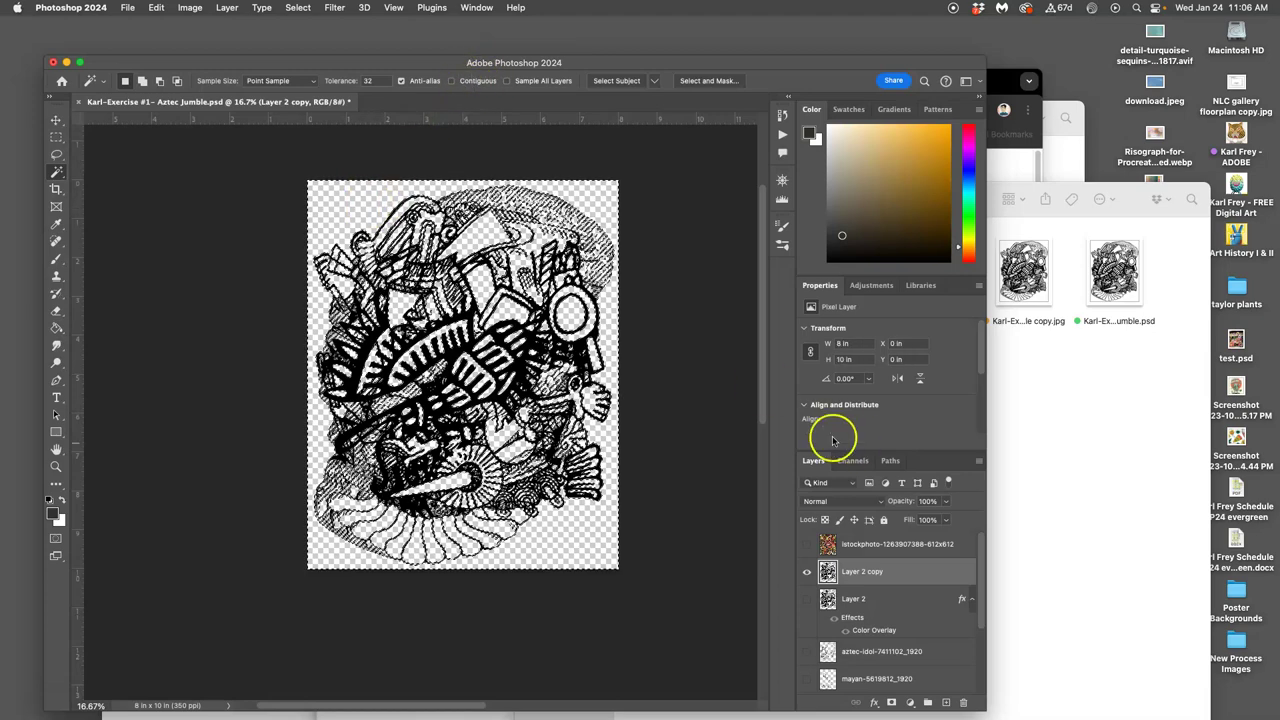
click(807, 573)
click(807, 544)
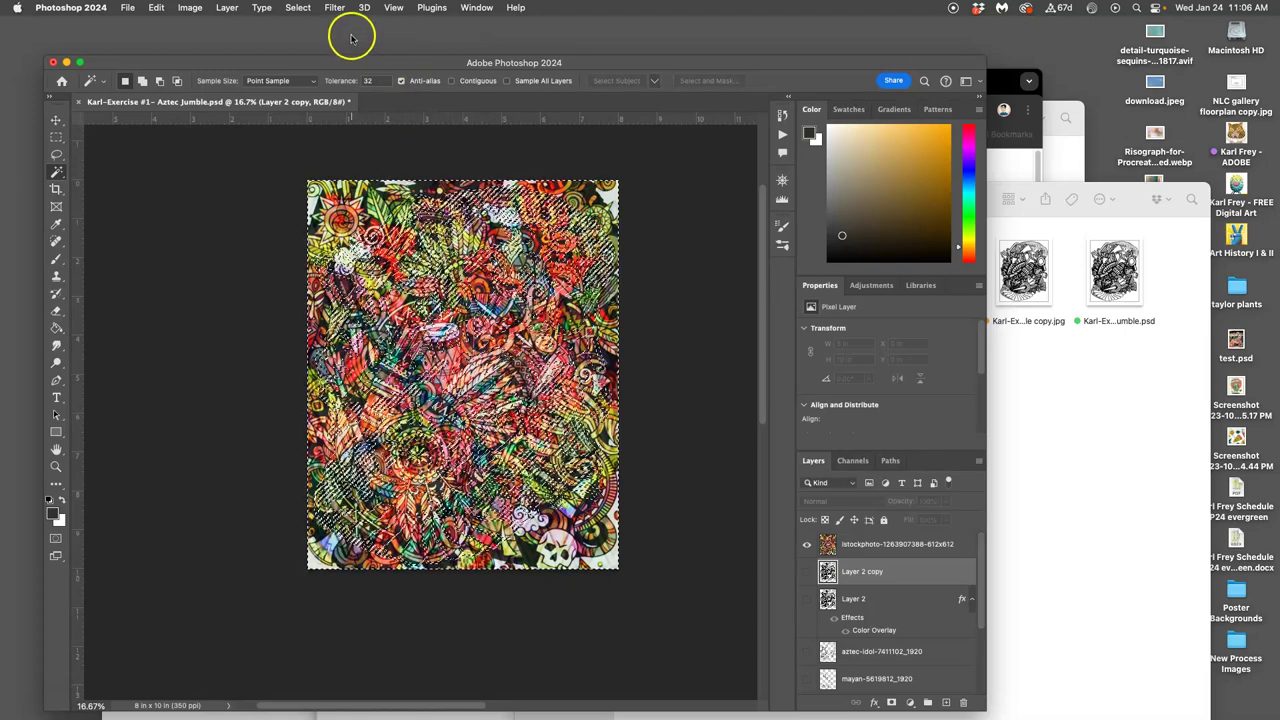
Invert the selection onto the line art and make the visible istockphoto layer active
click(299, 8)
click(316, 62)
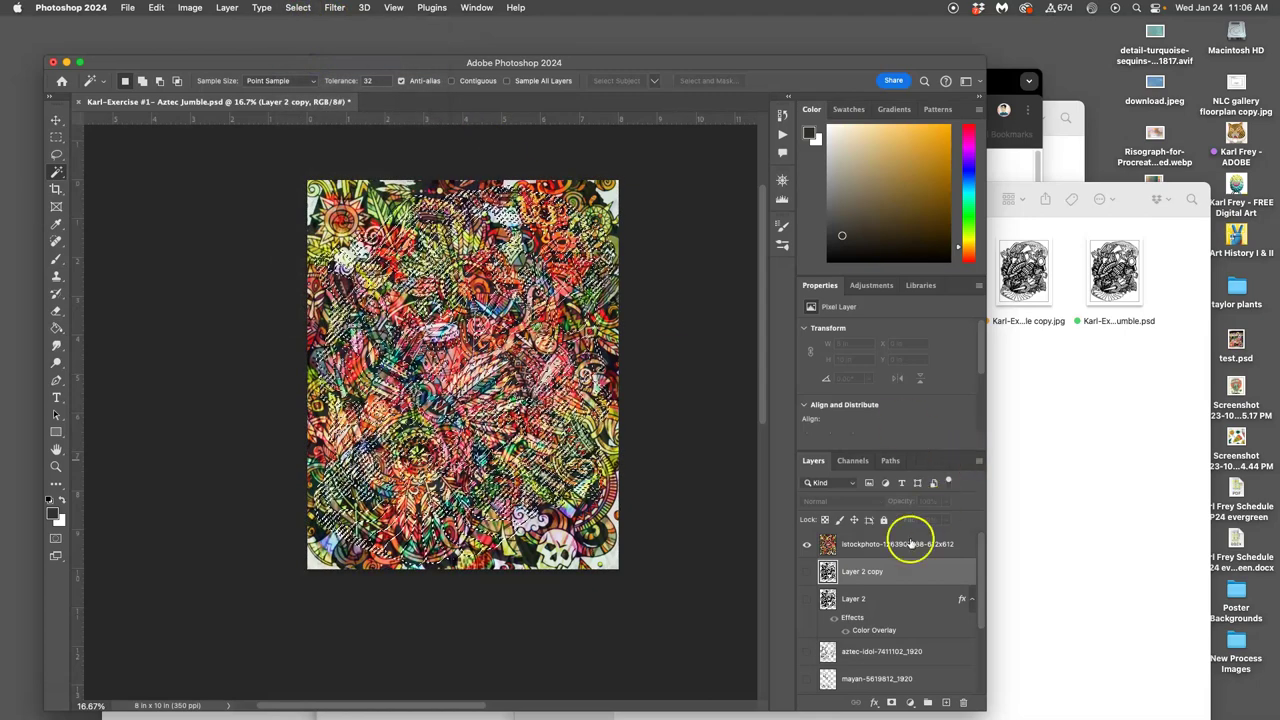
click(806, 544)
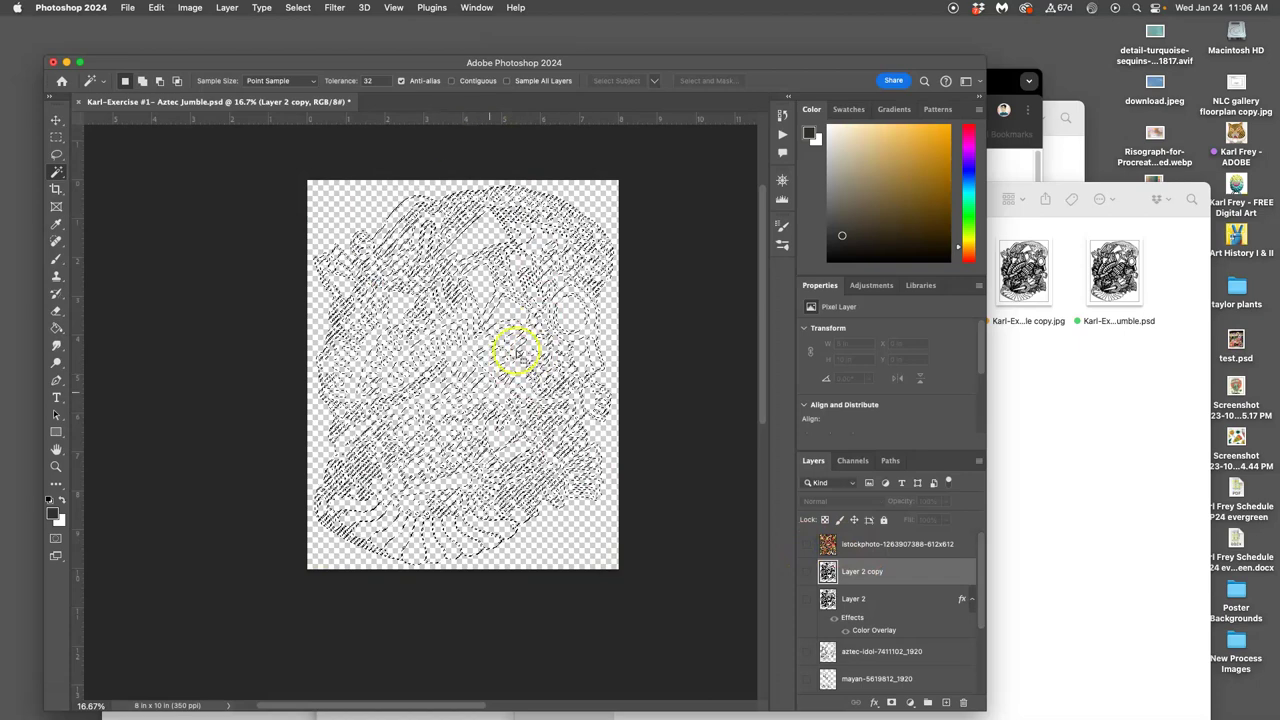
click(806, 572)
click(806, 572)
click(806, 546)
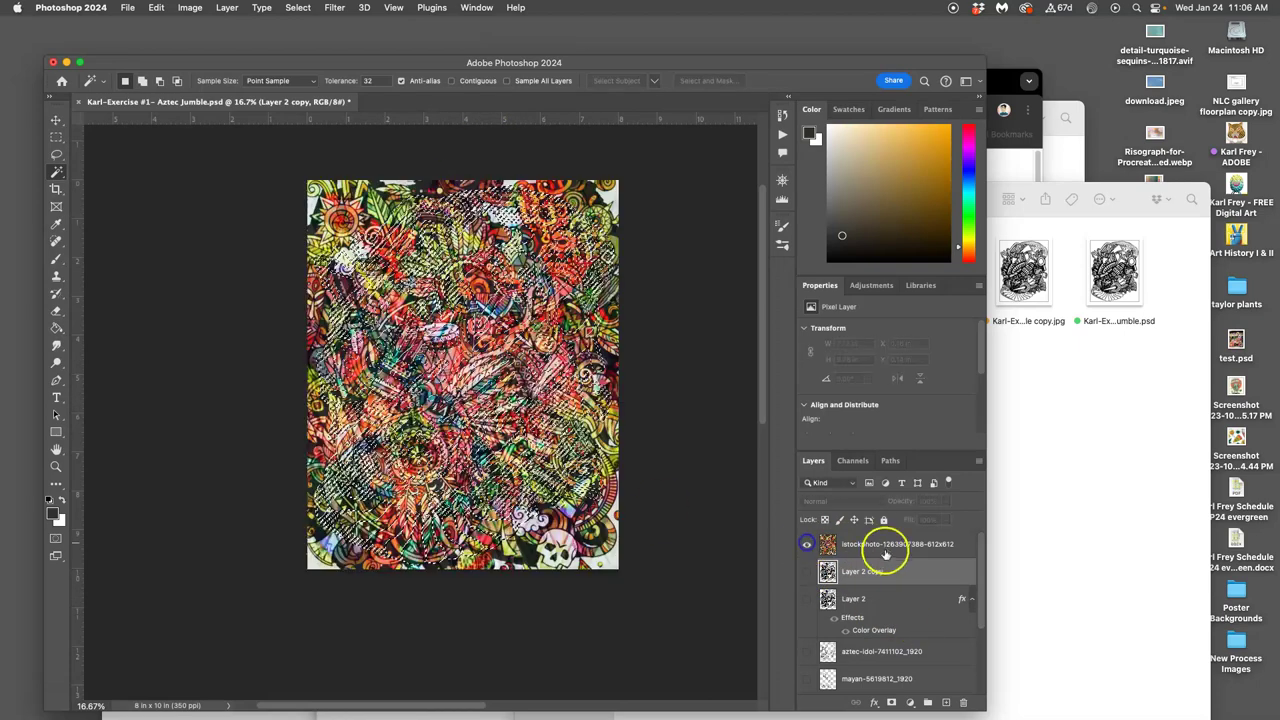
click(886, 544)
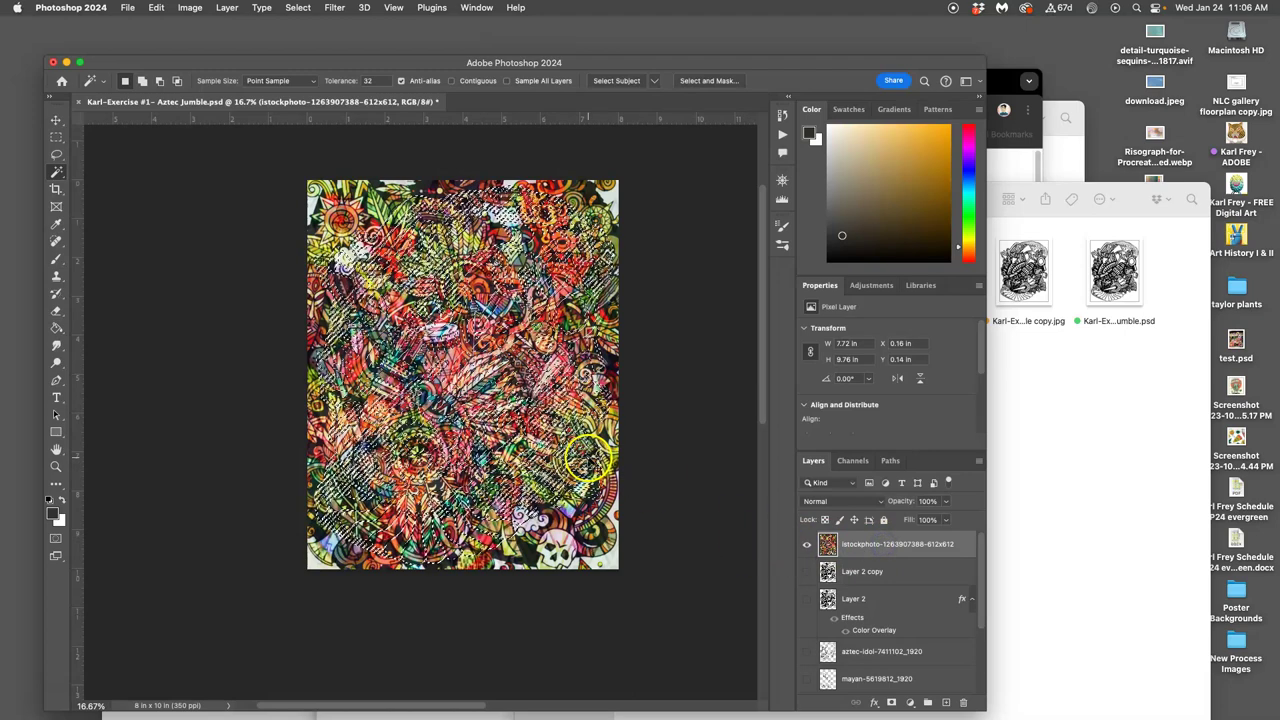
Copy the selected fabric to Layer 3, hide istockphoto, and show white Layer 1
key(super+j)
click(808, 572)
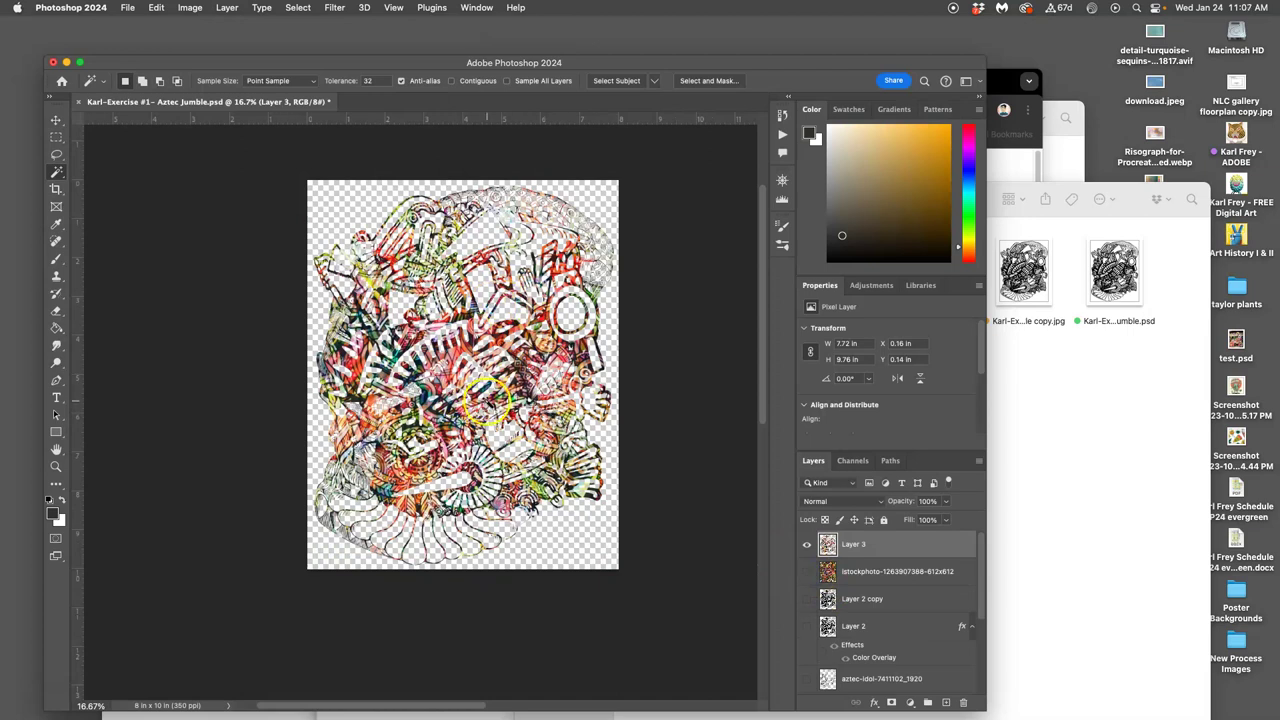
scroll(875, 610, down, 5)
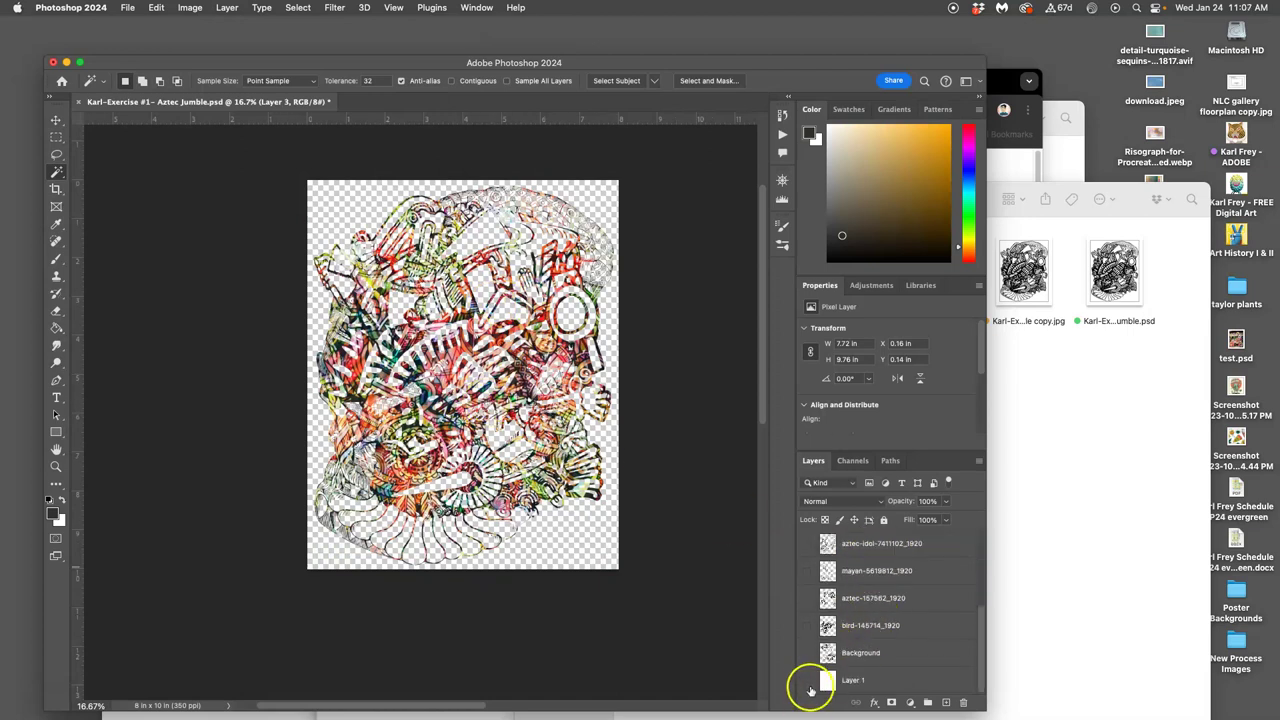
click(808, 681)
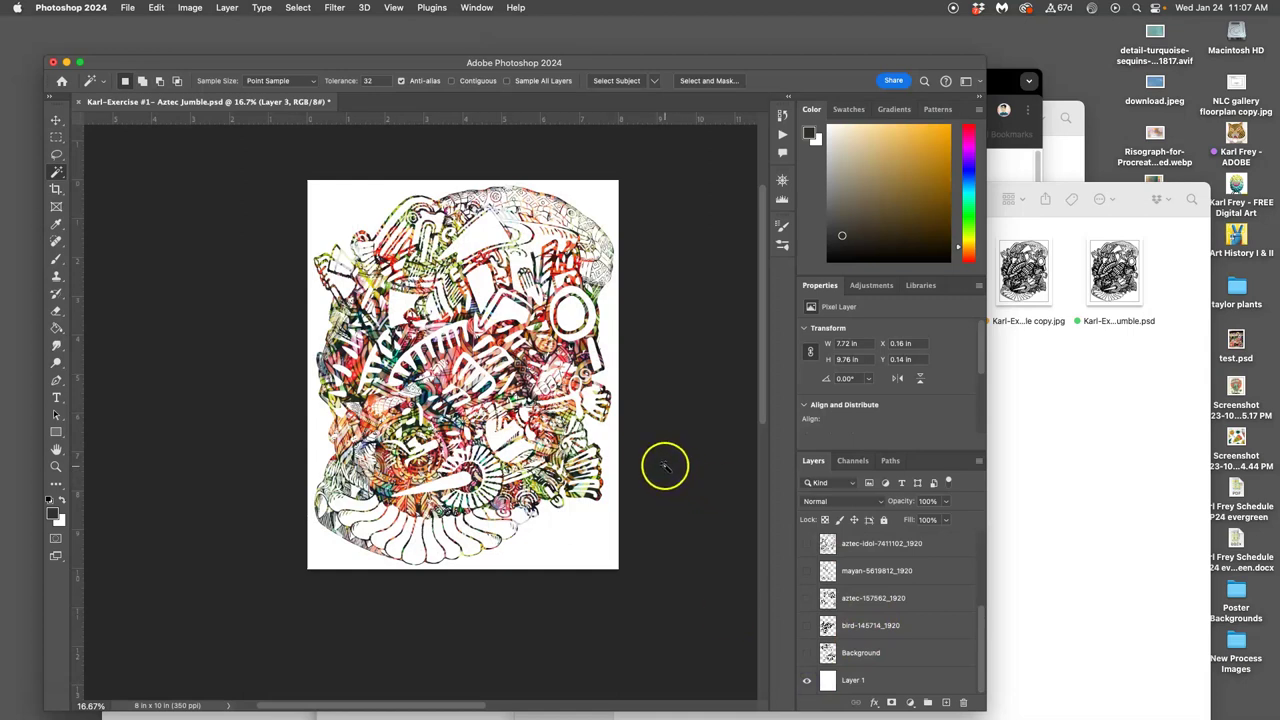
Save the Aztec Jumble document
click(127, 8)
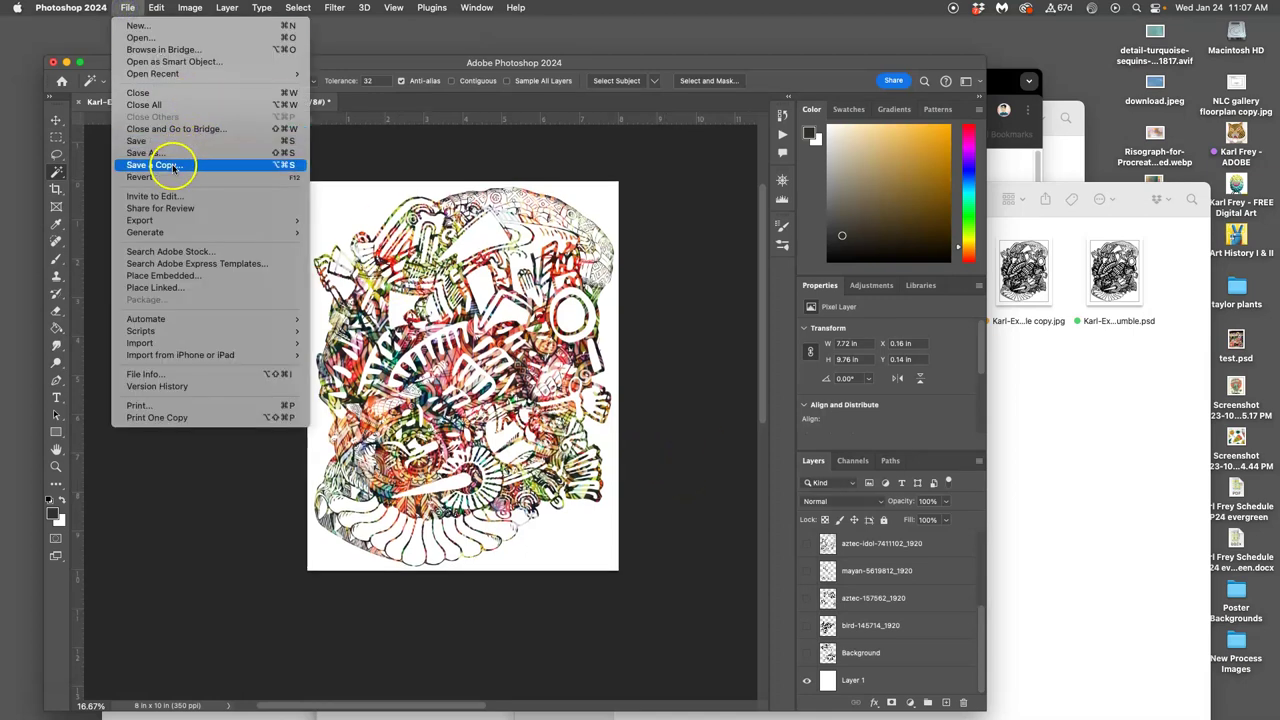
click(157, 140)
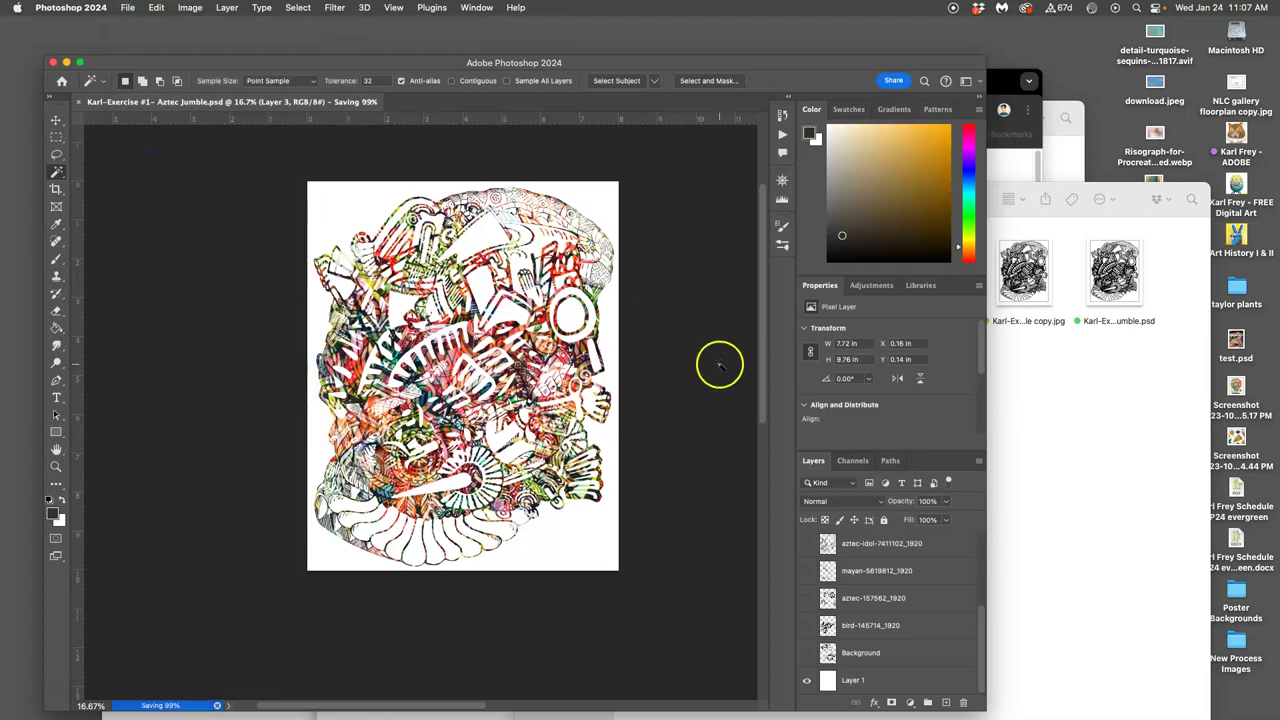
scroll(846, 540, up, 10)
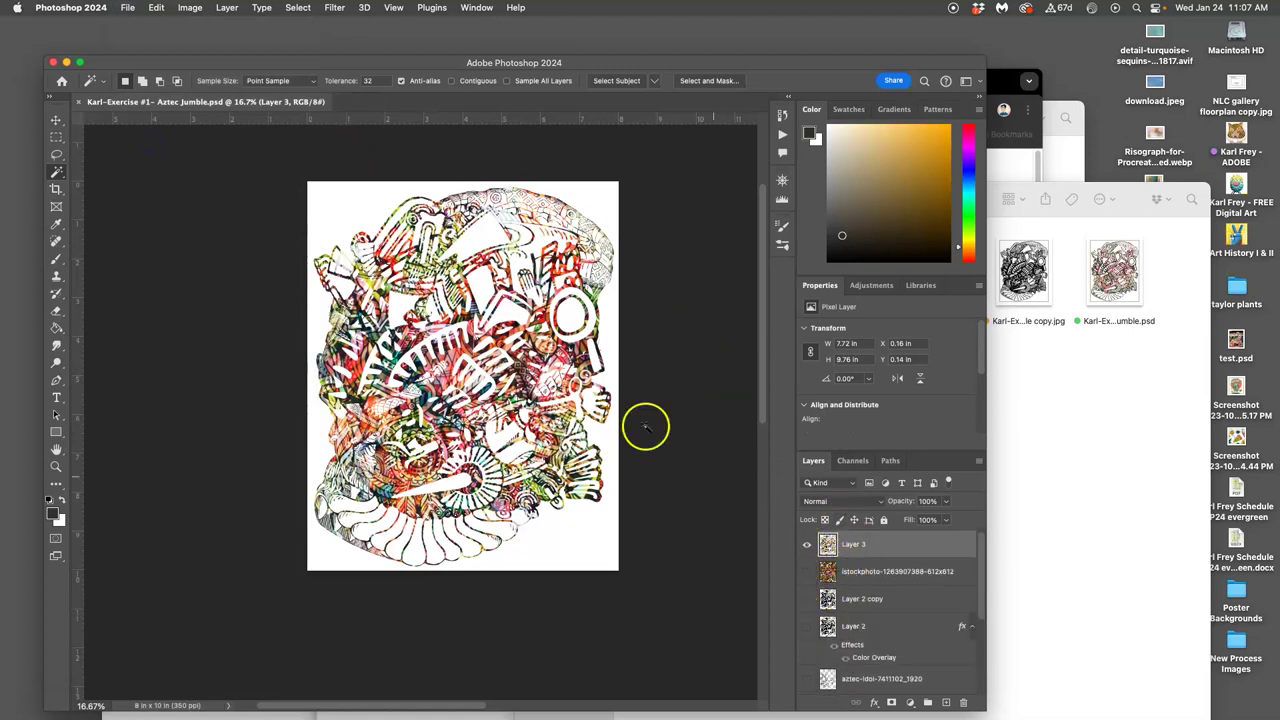
Save a JPEG copy named 'Aztec Jumble copy color', accepting the default quality options
click(127, 8)
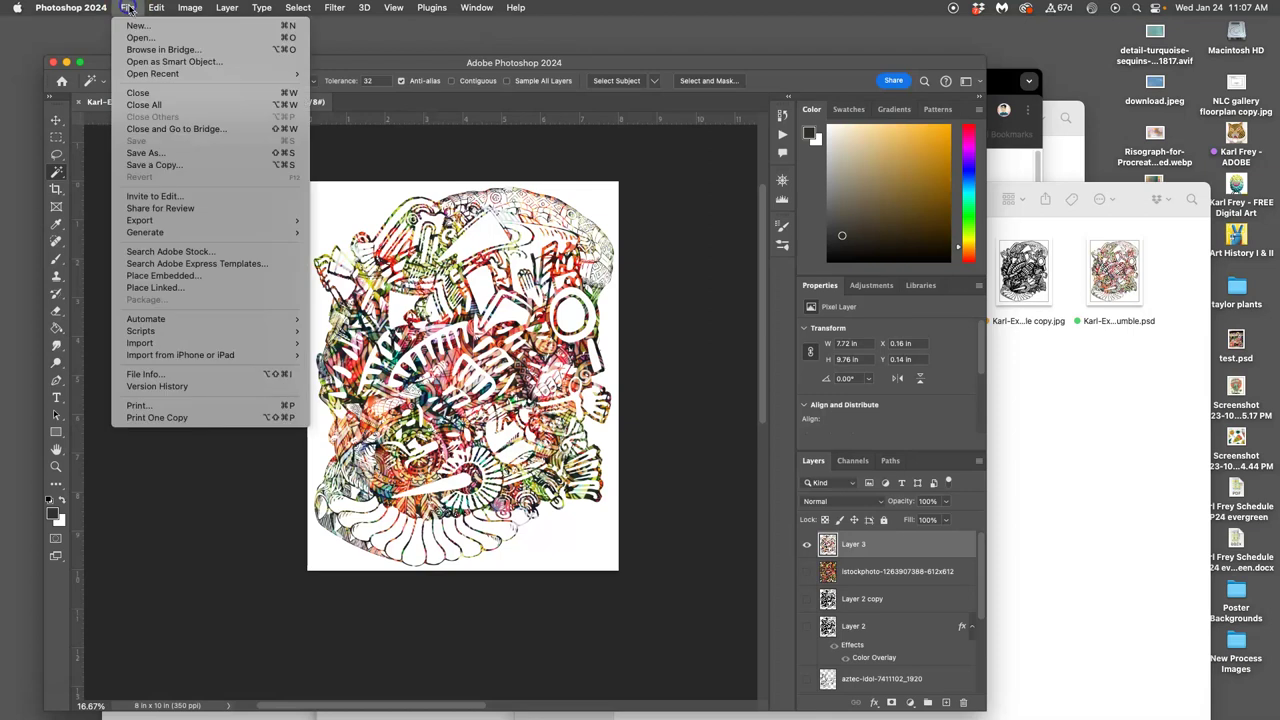
click(152, 160)
mouse_move(706, 157)
mouse_down()
mouse_move(751, 158)
mouse_move(694, 158)
mouse_up()
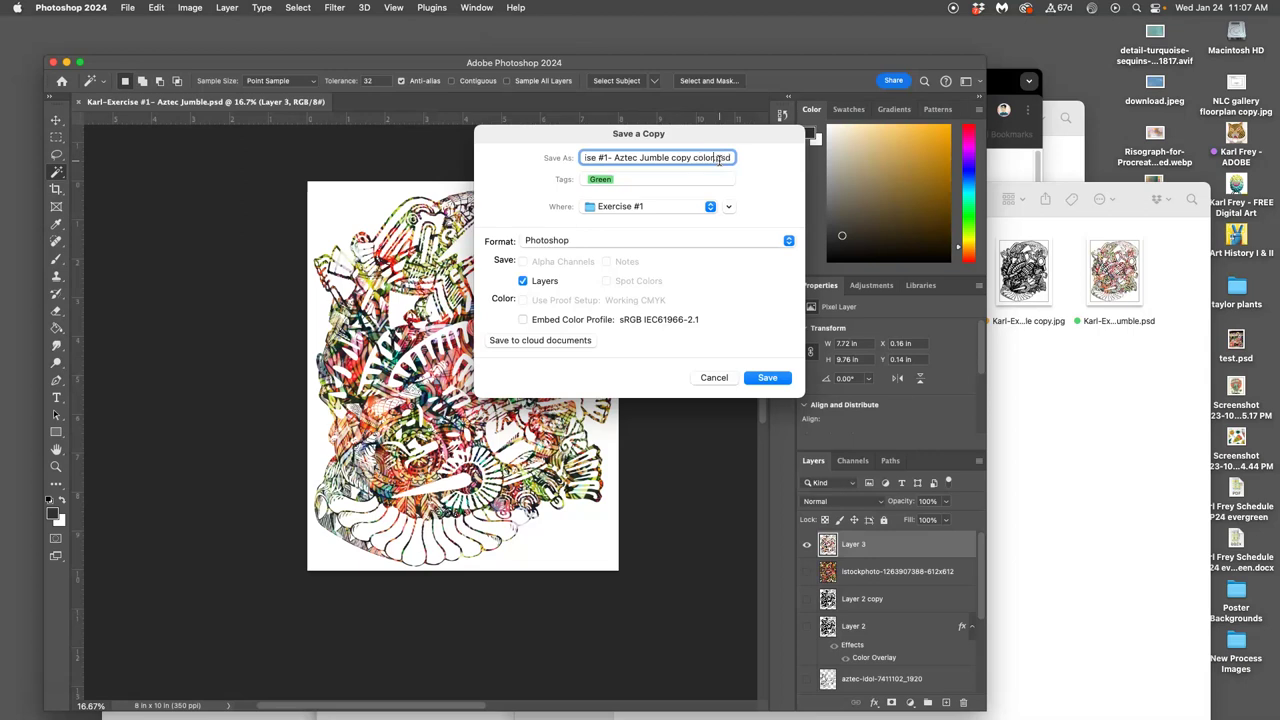
click(589, 241)
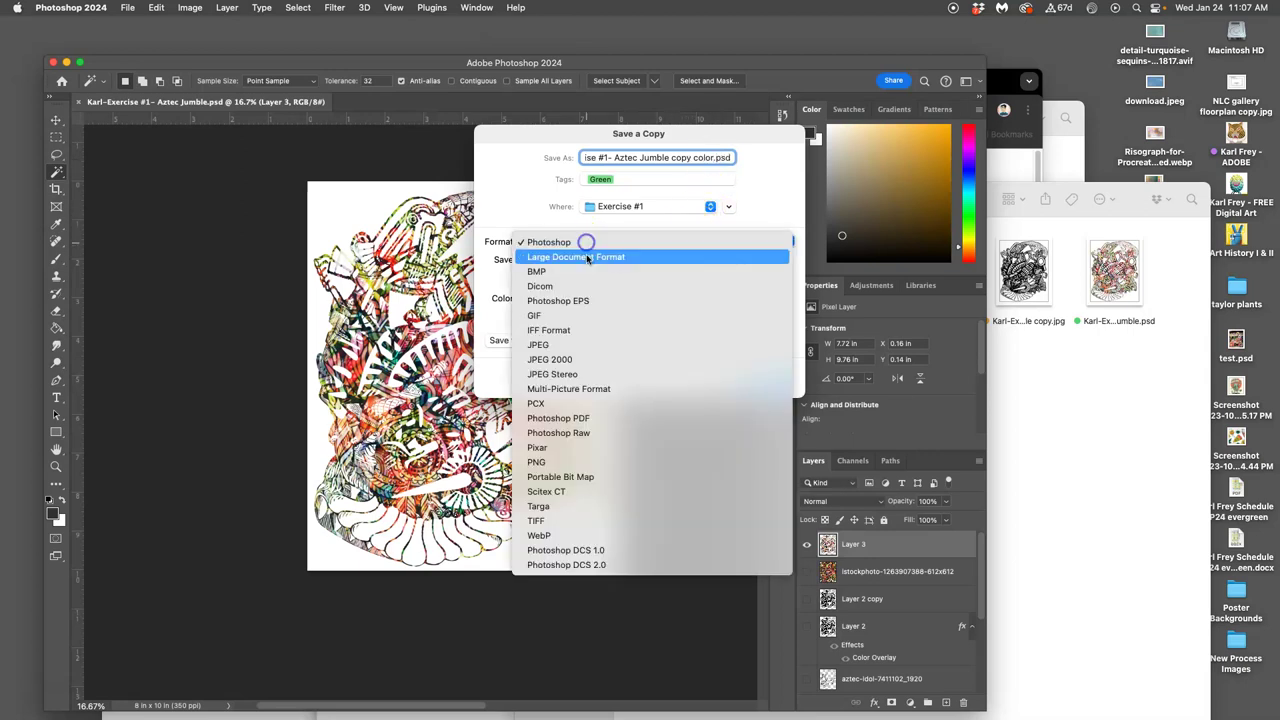
click(586, 344)
click(765, 373)
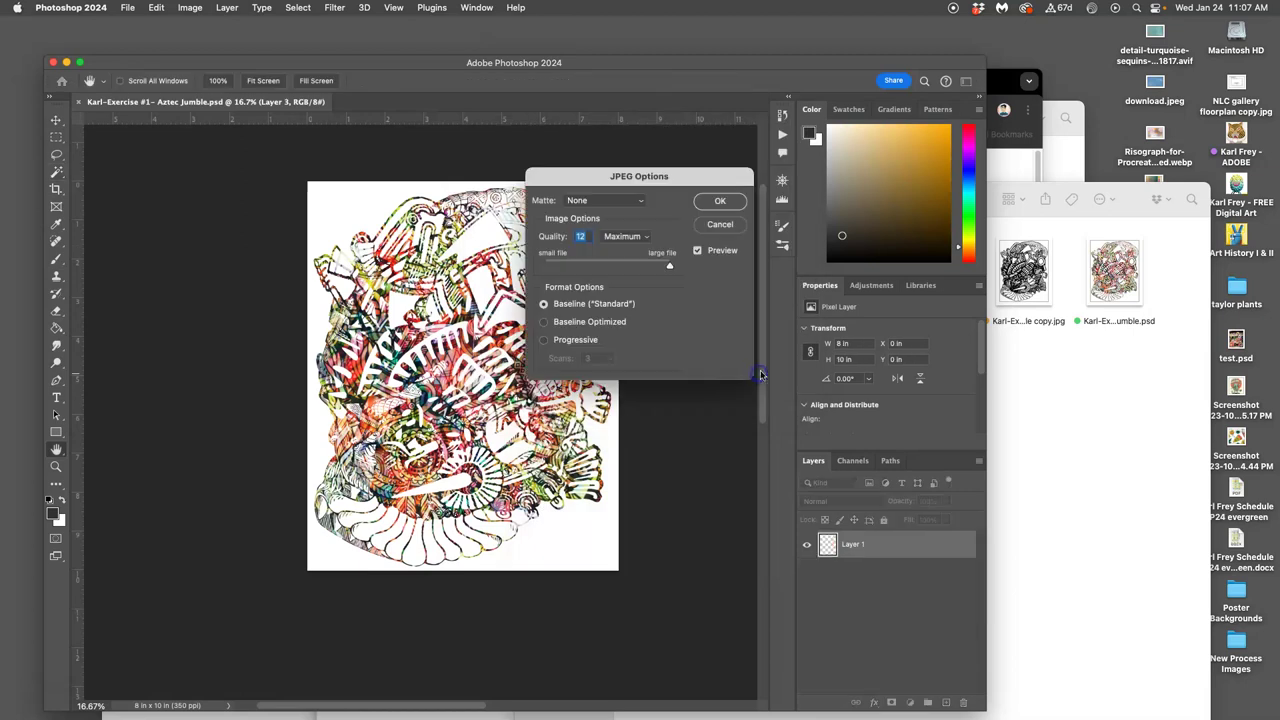
click(714, 202)
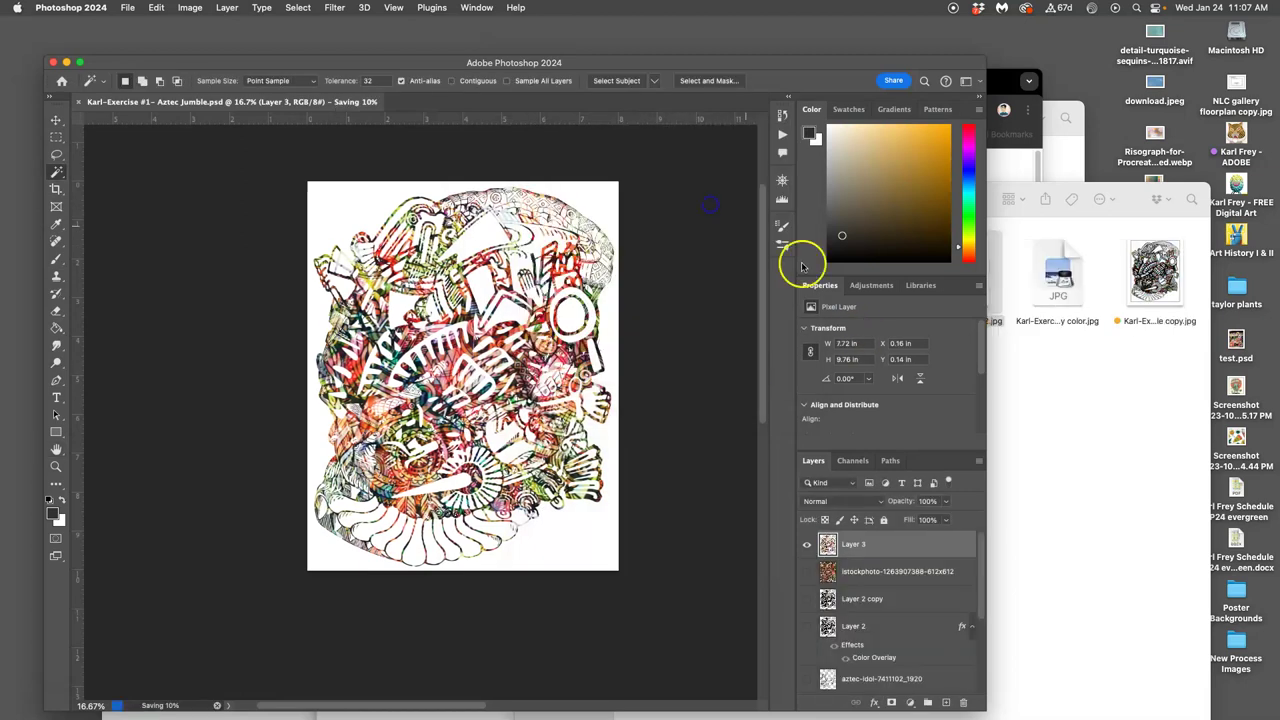
Tag the new JPG file orange in the Exercise #1 folder in Finder
click(1096, 357)
right_click(1094, 362)
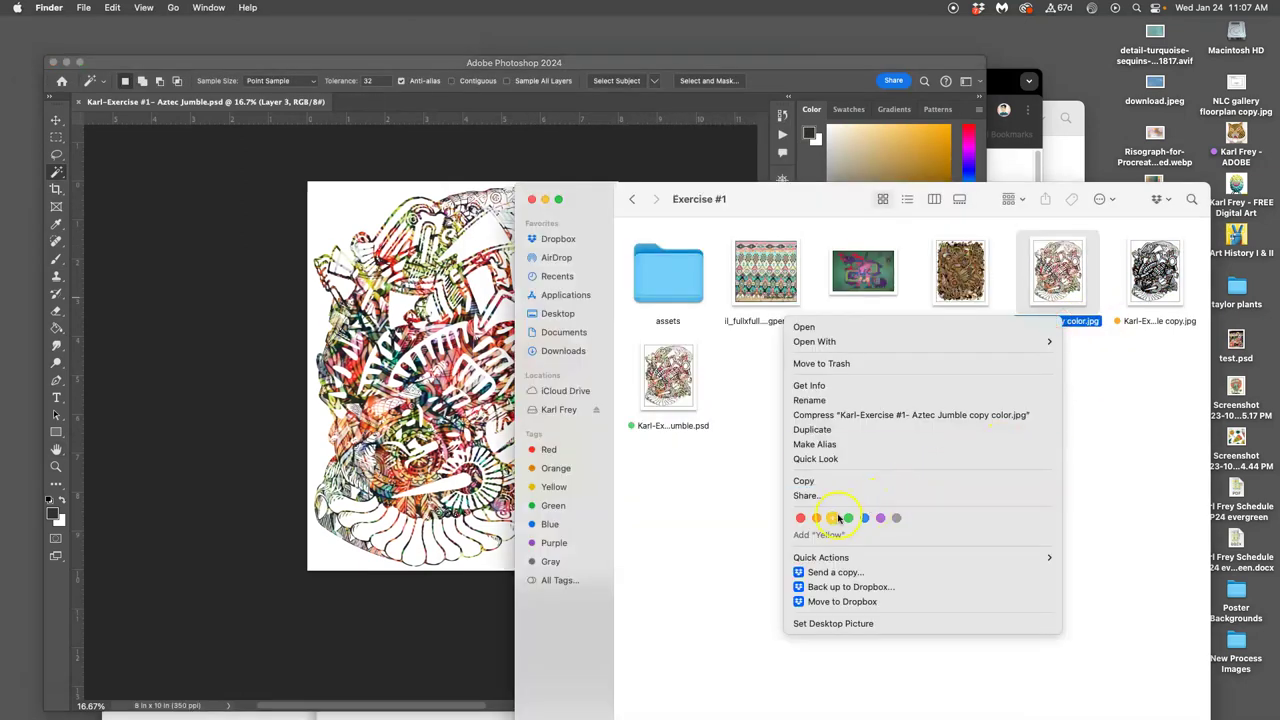
click(815, 518)
Open the Canvas discussion reply for editing
click(1002, 86)
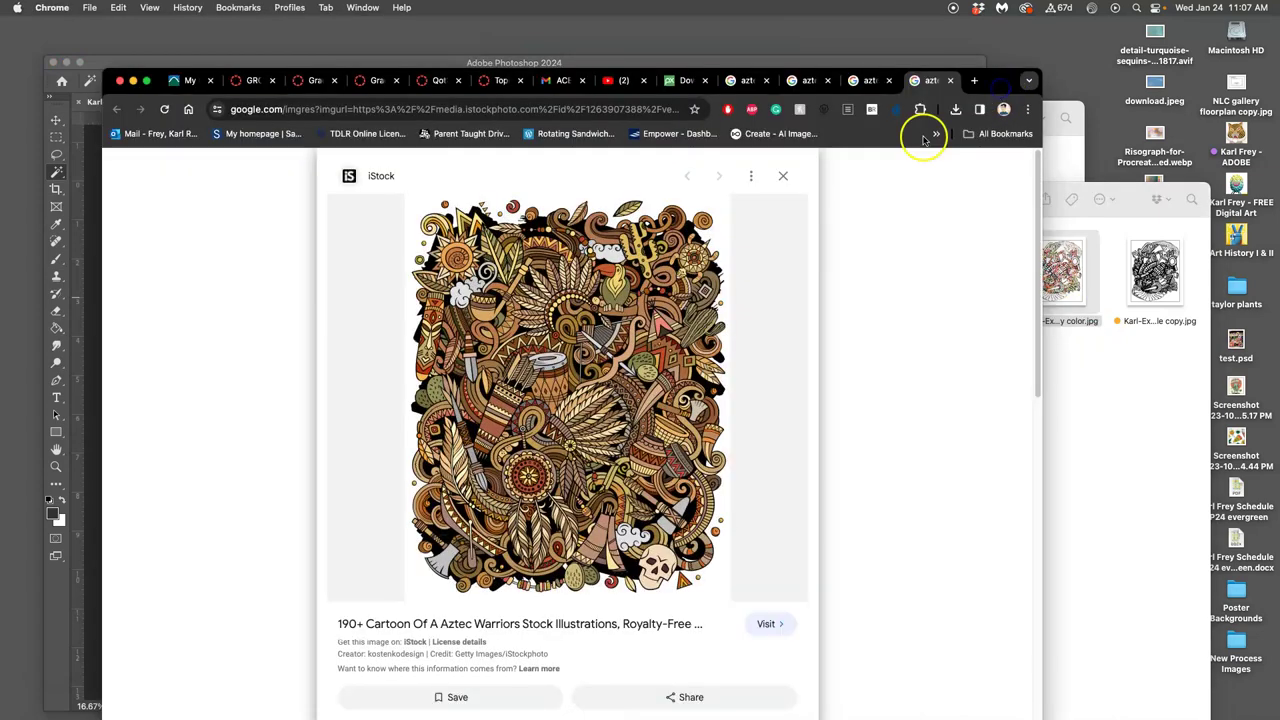
click(501, 80)
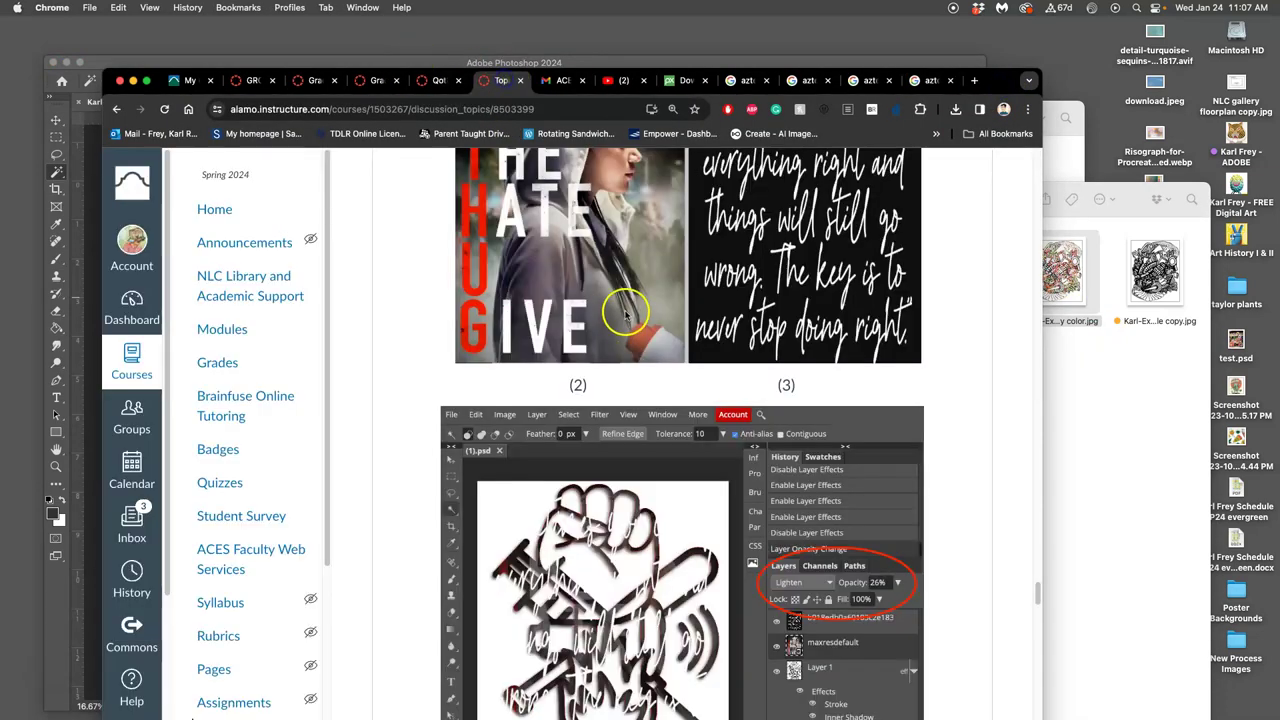
scroll(625, 311, down, 20)
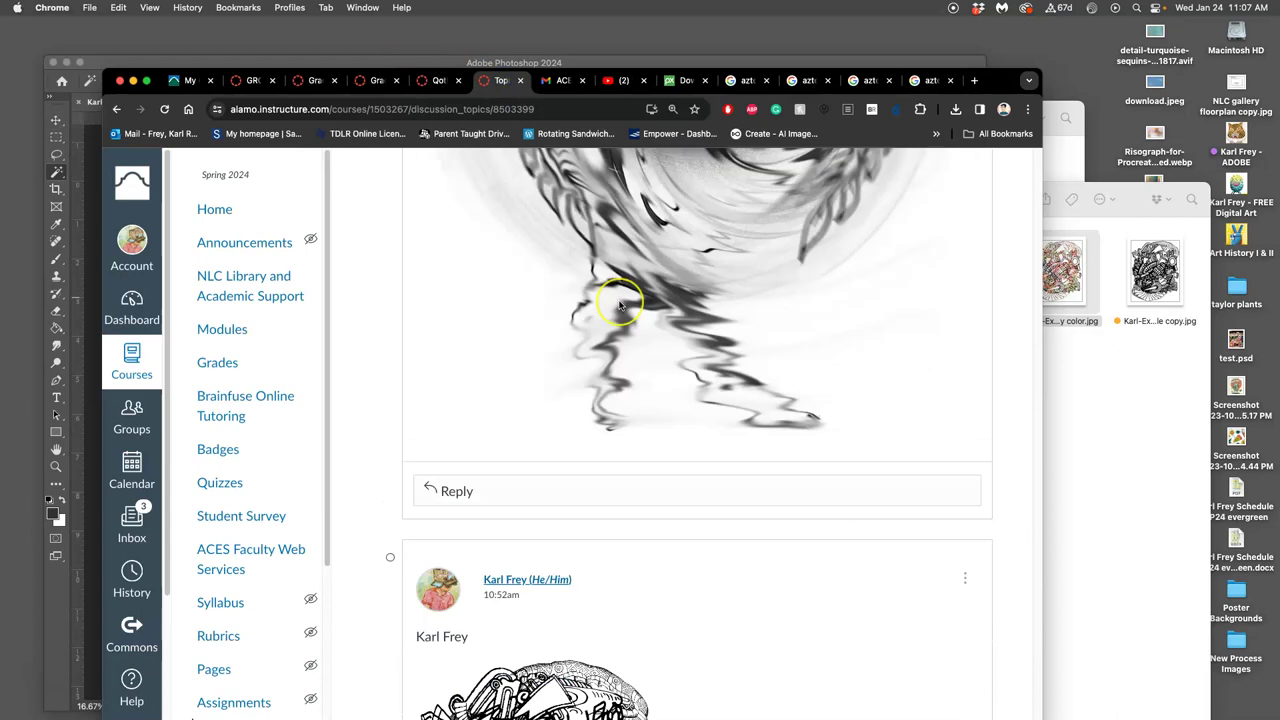
scroll(619, 305, down, 5)
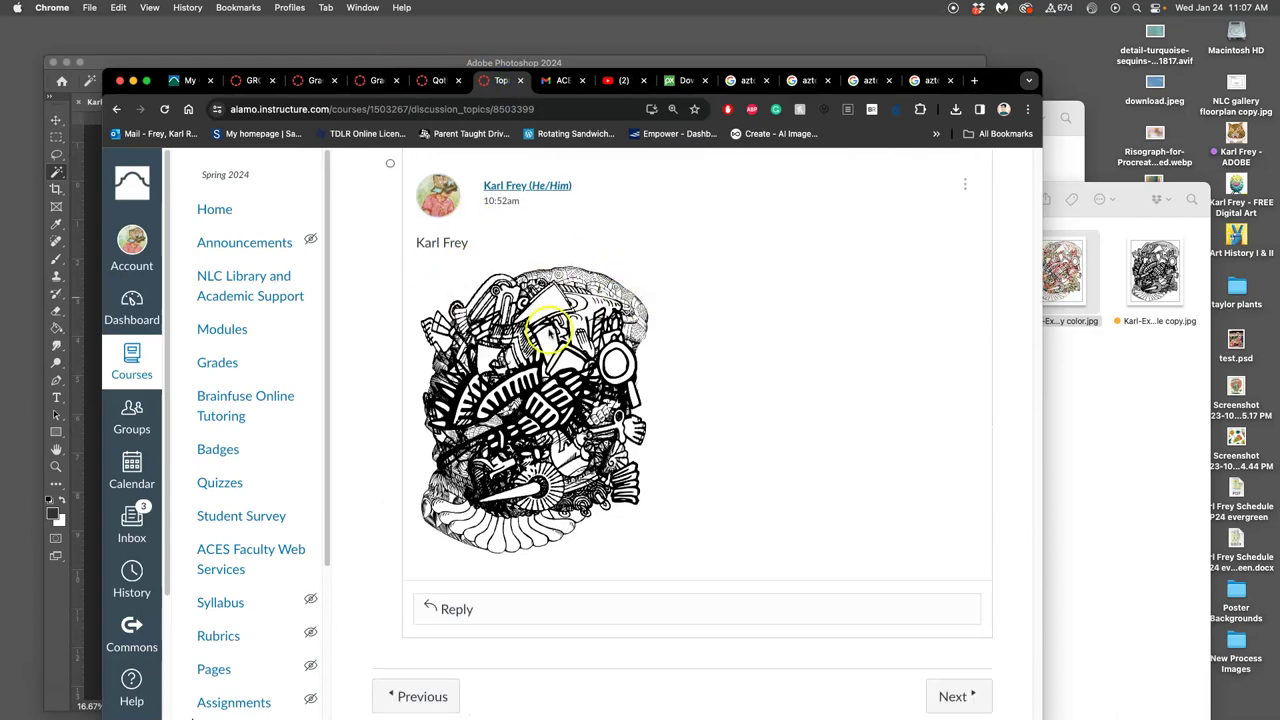
click(965, 186)
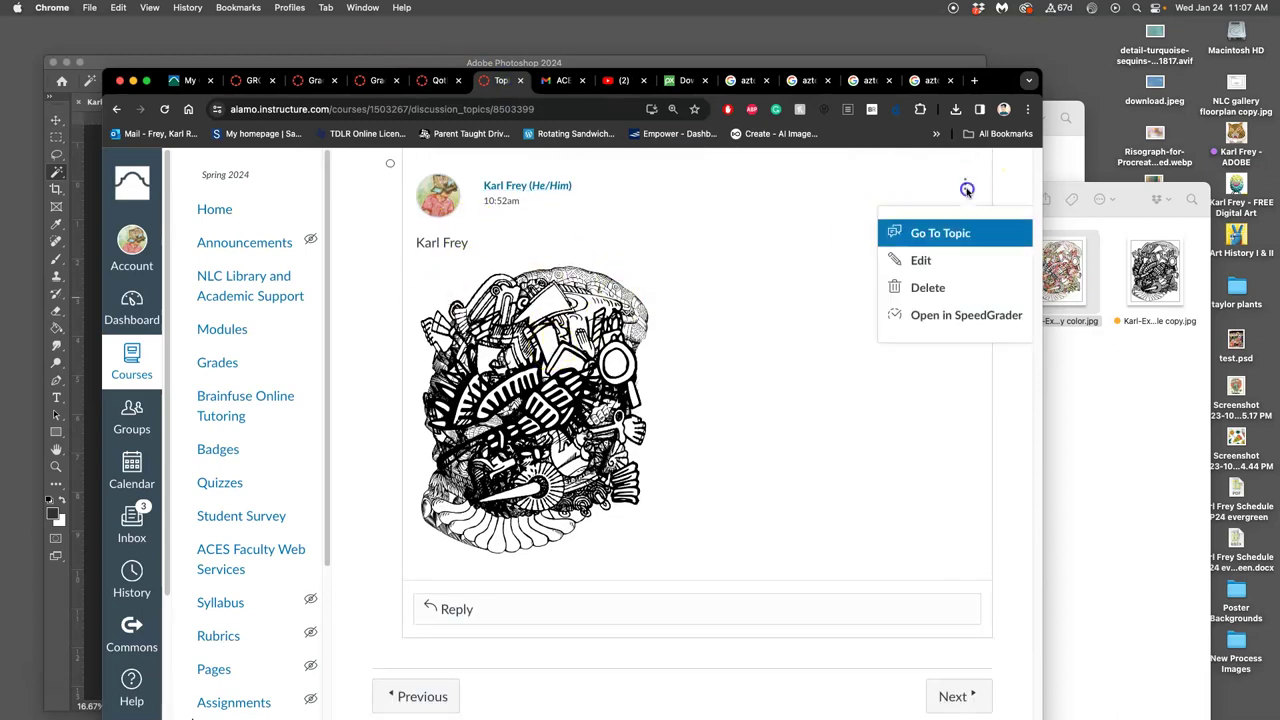
click(921, 259)
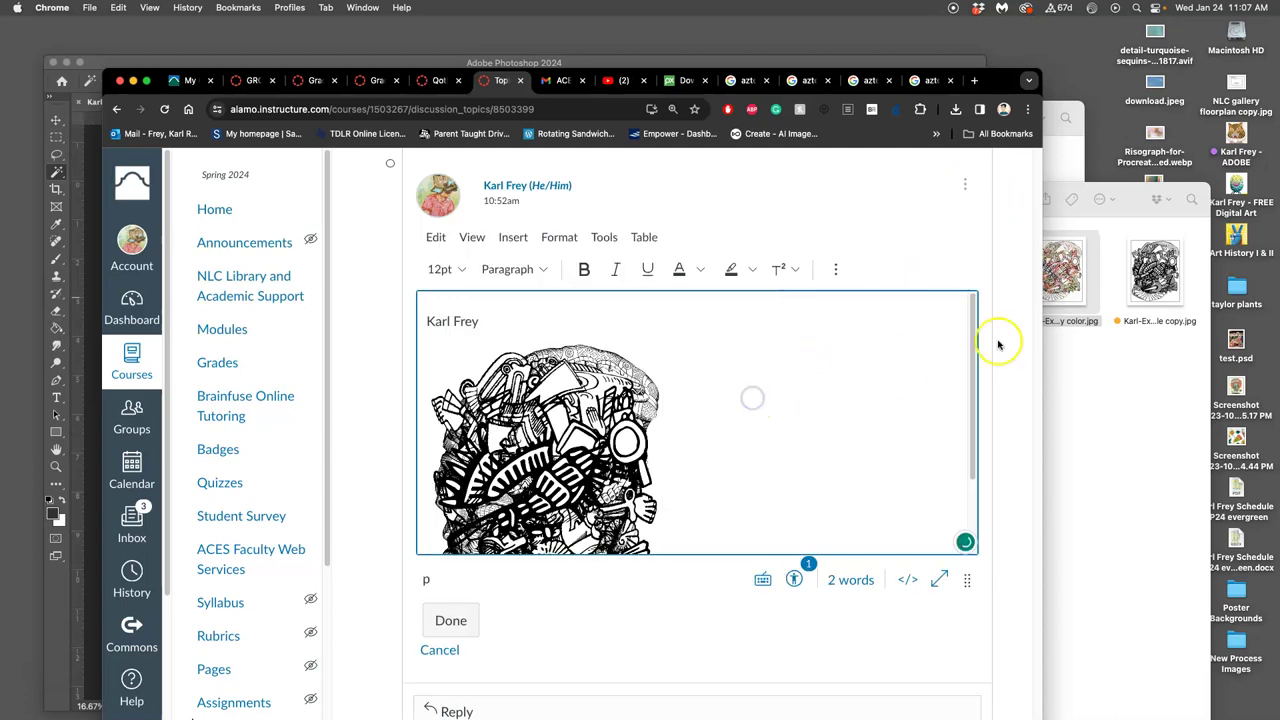
Insert the color JPG, resize it to about 277×346 beside the drawing, and save the reply
drag(1062, 272, 777, 449)
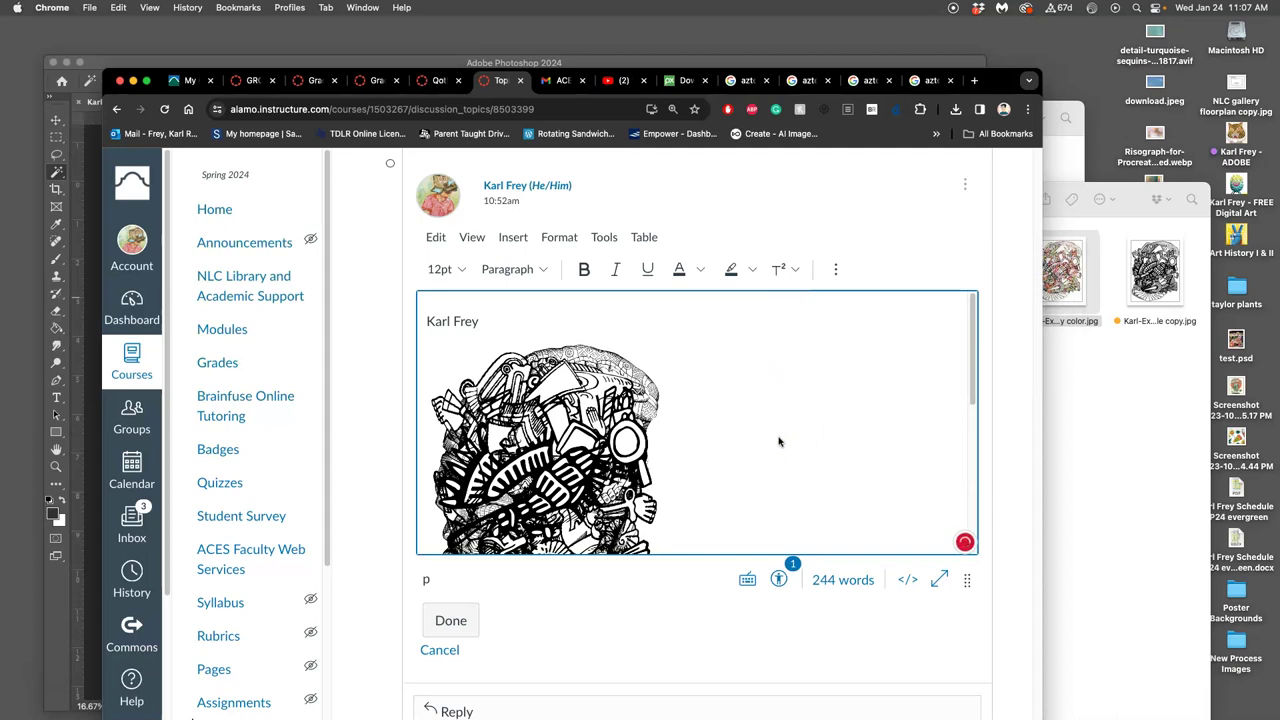
scroll(779, 441, down, 4)
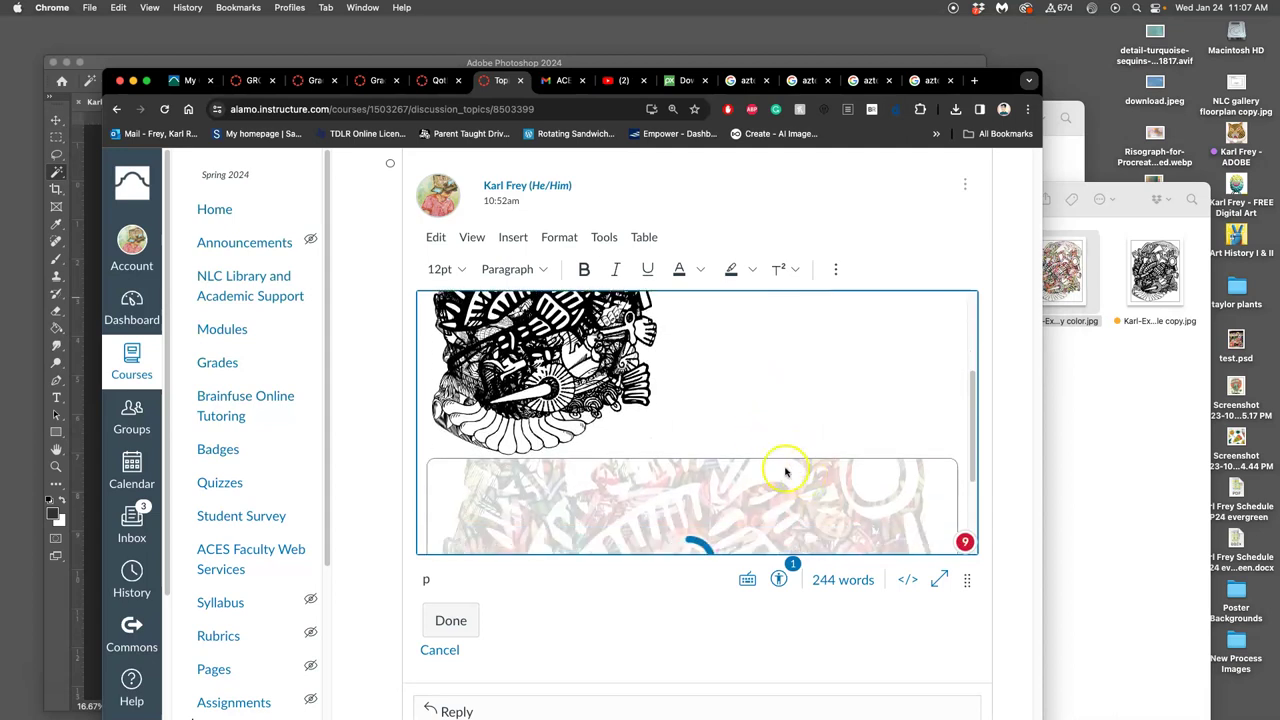
scroll(785, 472, down, 2)
click(796, 440)
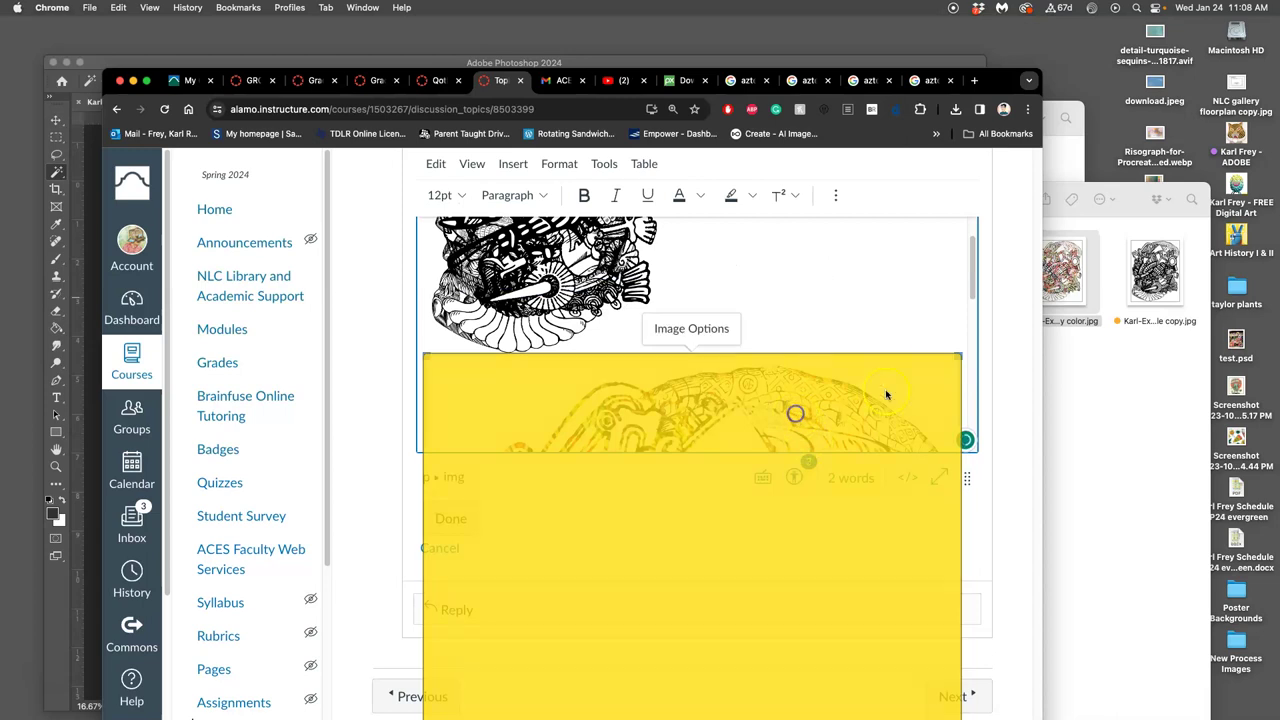
drag(951, 357, 716, 376)
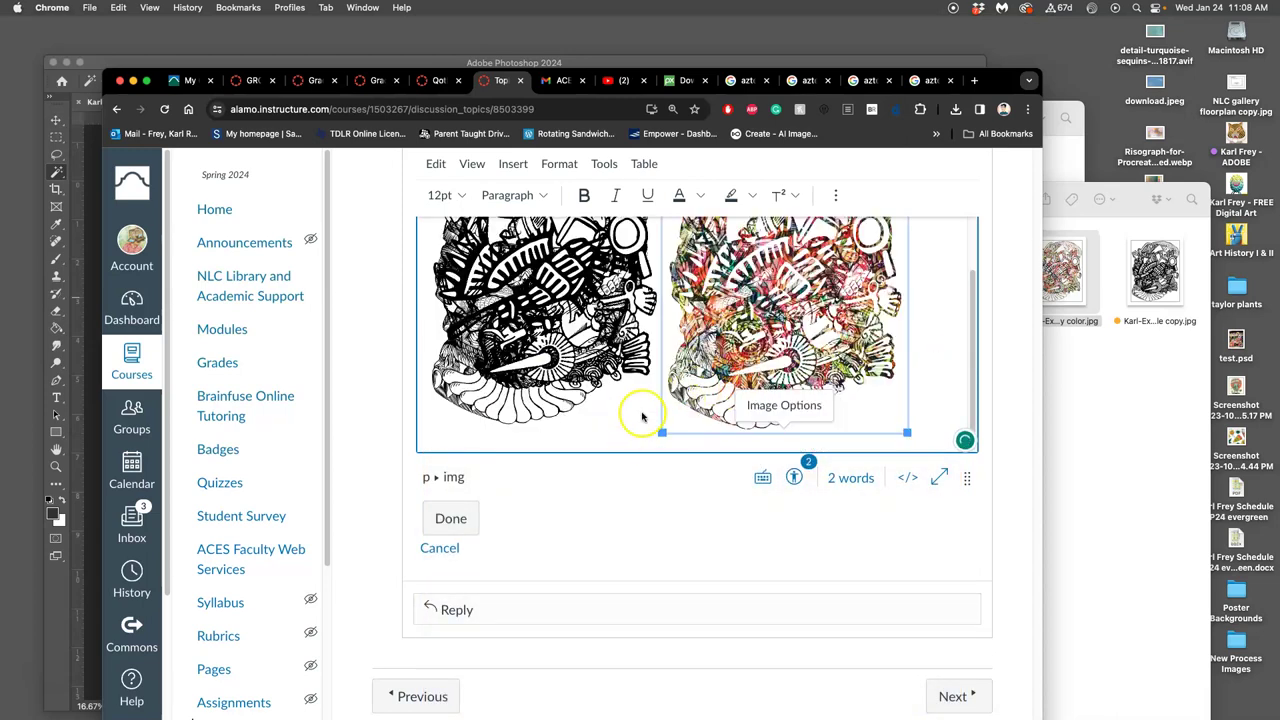
click(646, 415)
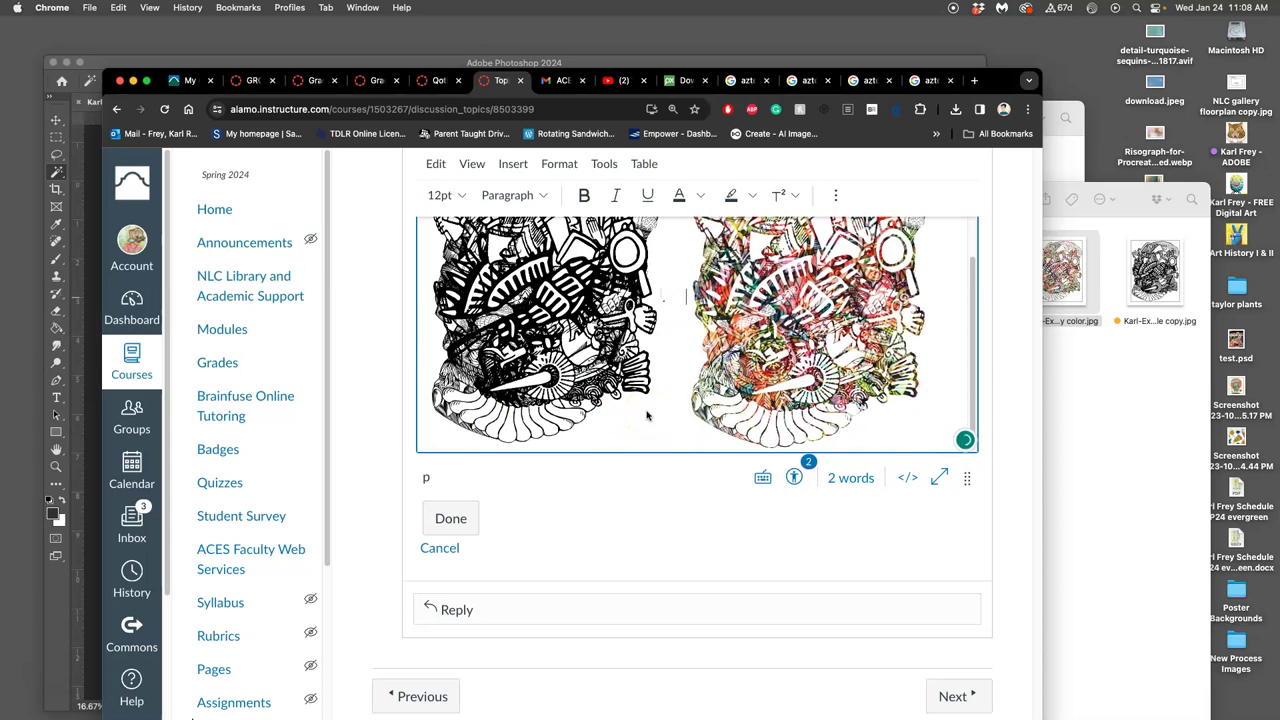
click(457, 521)
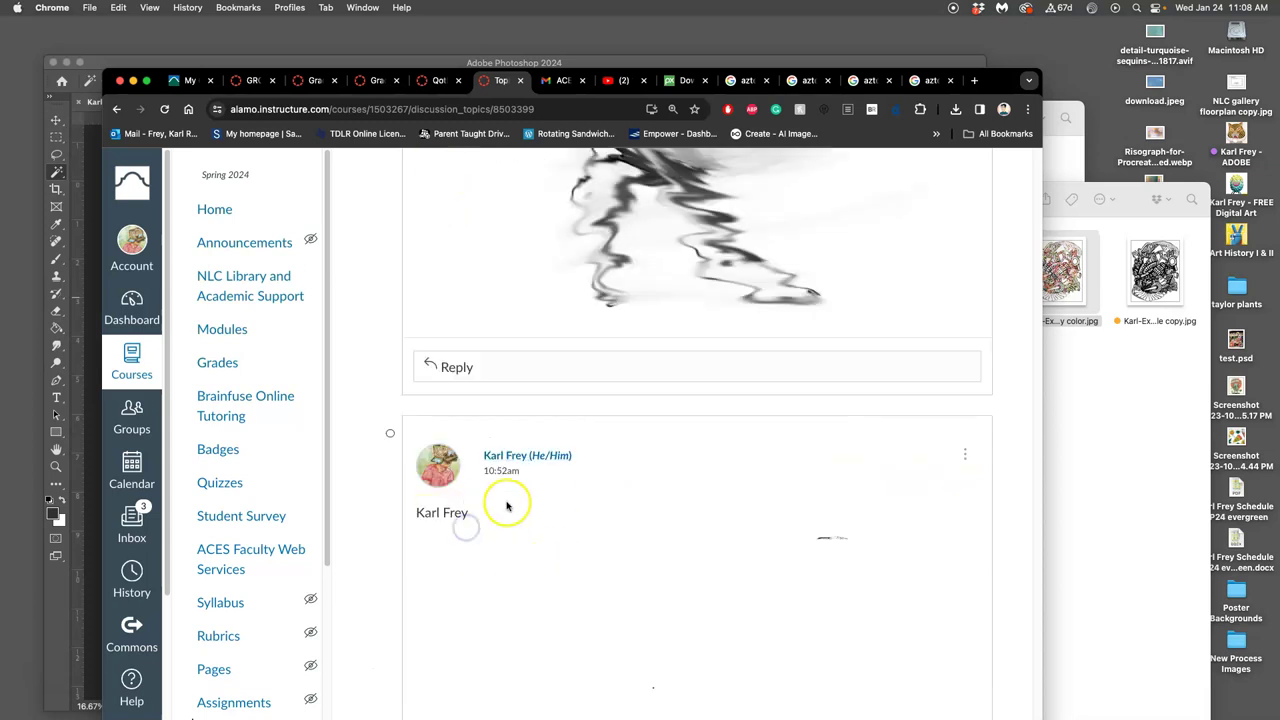
scroll(525, 509, down, 3)
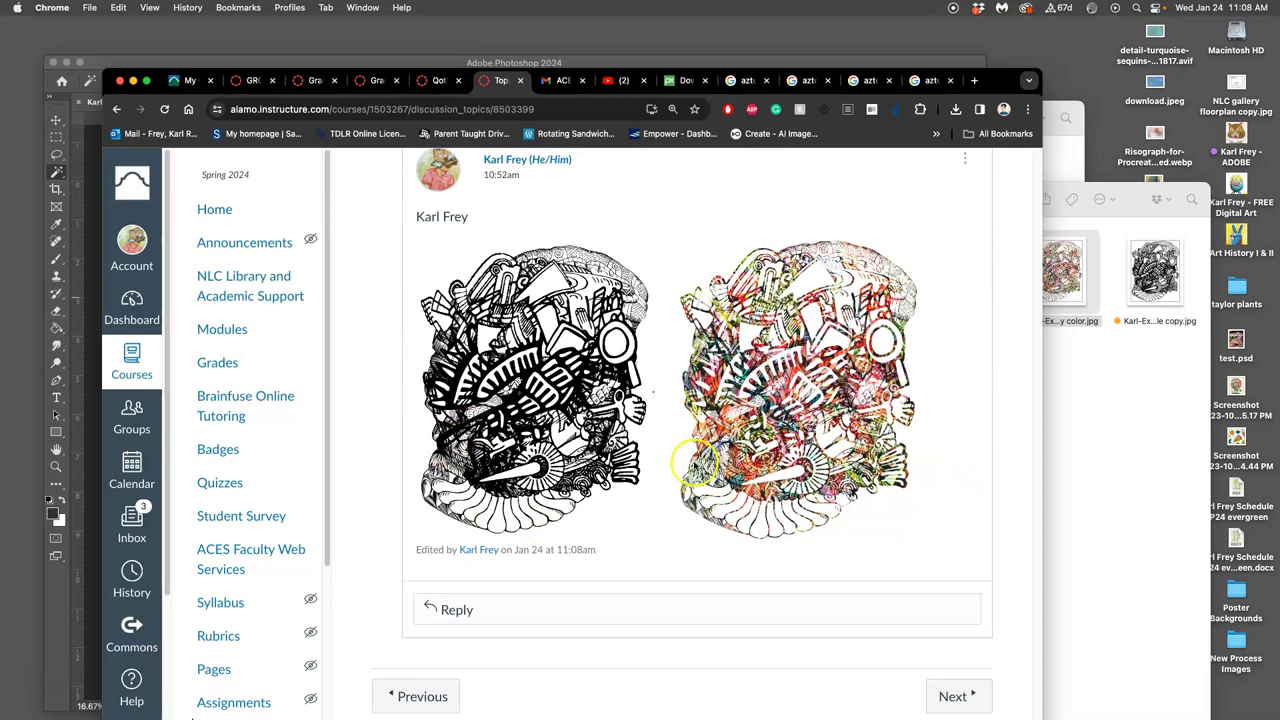